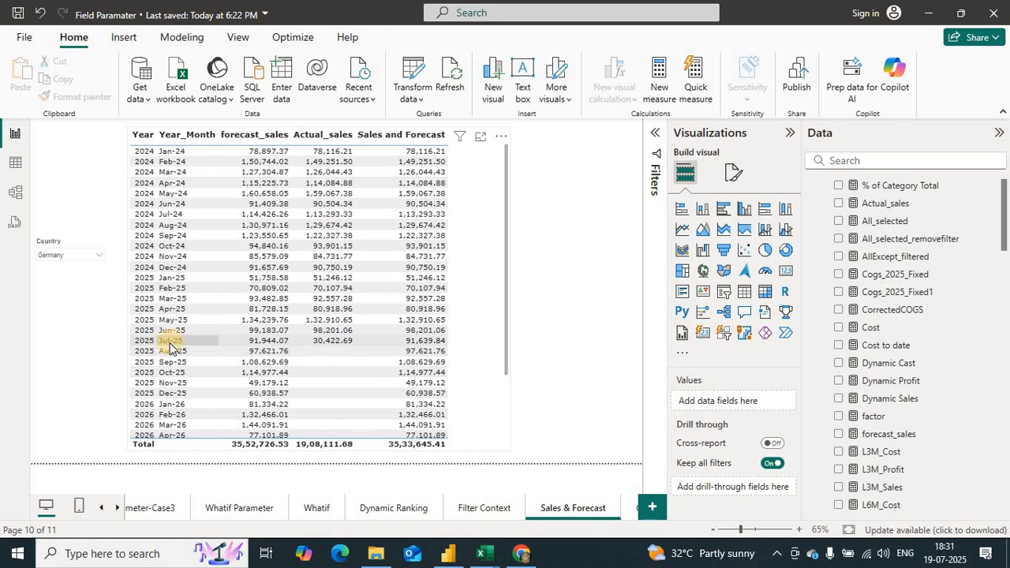
Examine the forecast, actual and combined sales figures in the table around Jul-25 and for the months after it.
{"action": "left_click", "coordinate": [343, 340]}
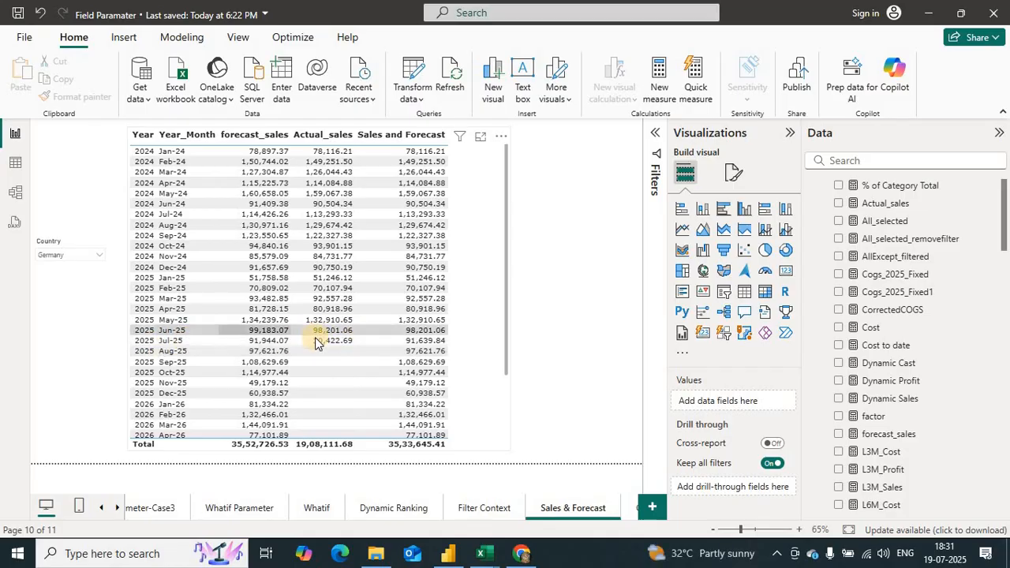
{"action": "left_click", "coordinate": [258, 352]}
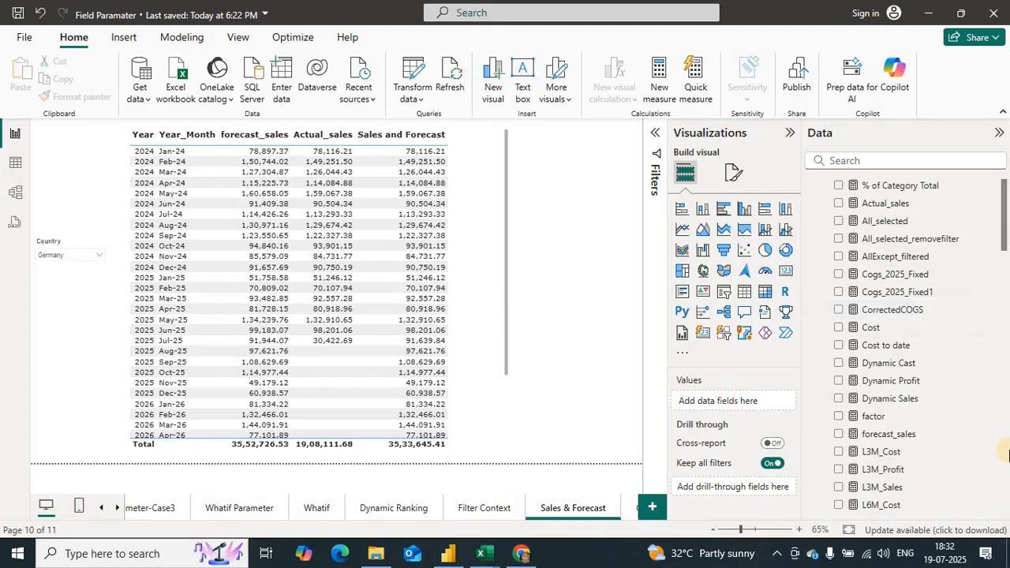
{"action": "left_click", "coordinate": [503, 402]}
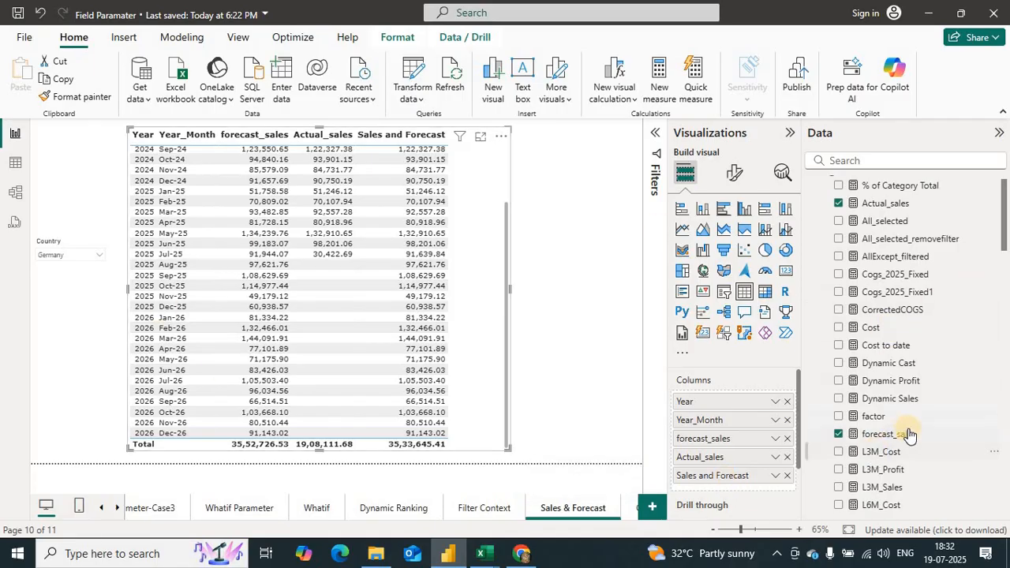
Review the DAX formulas of the Actual_sales and forecast_sales measures.
{"action": "left_click", "coordinate": [883, 204]}
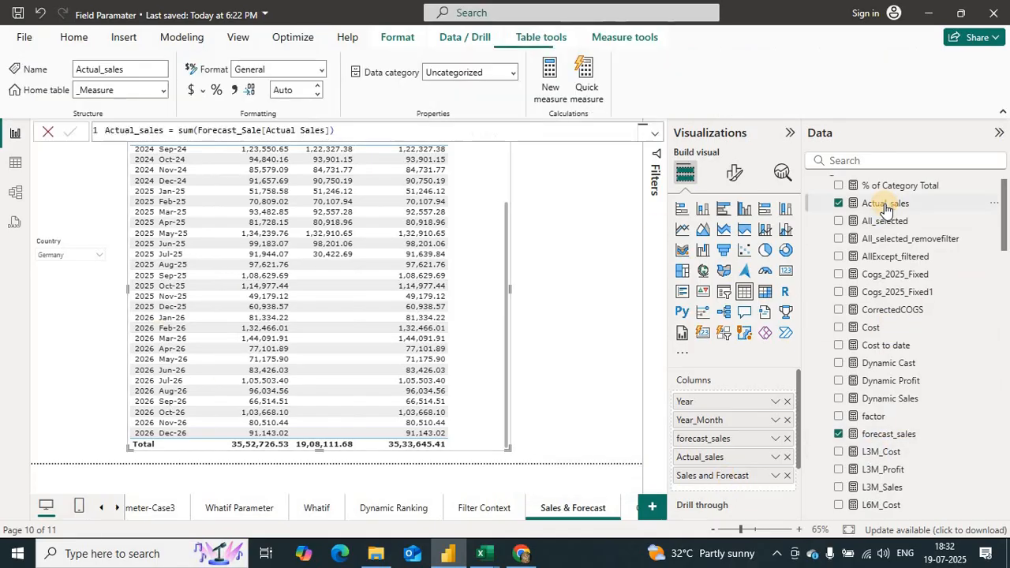
{"action": "left_click_drag", "start_coordinate": [361, 127], "coordinate": [77, 128]}
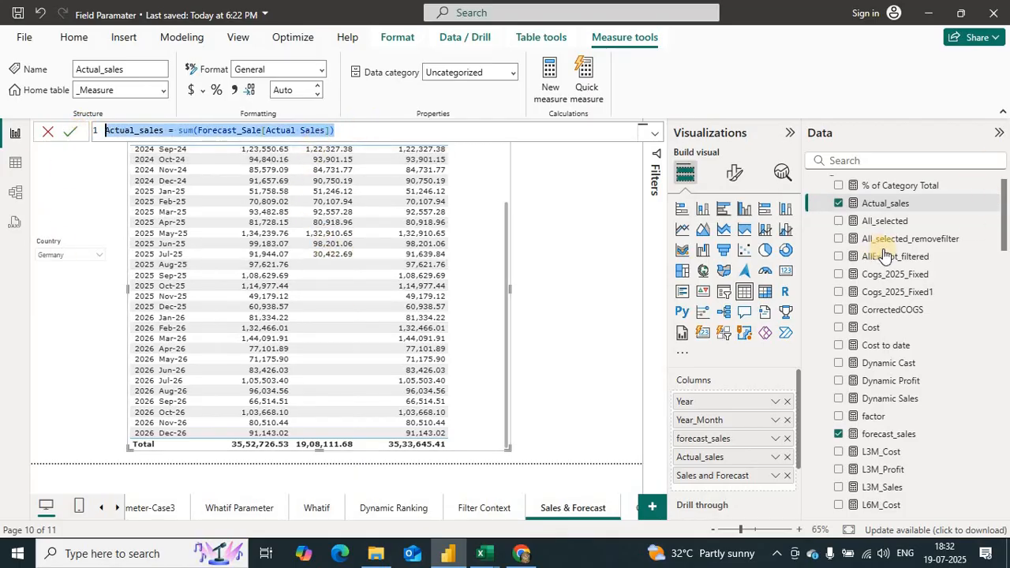
{"action": "left_click", "coordinate": [885, 436]}
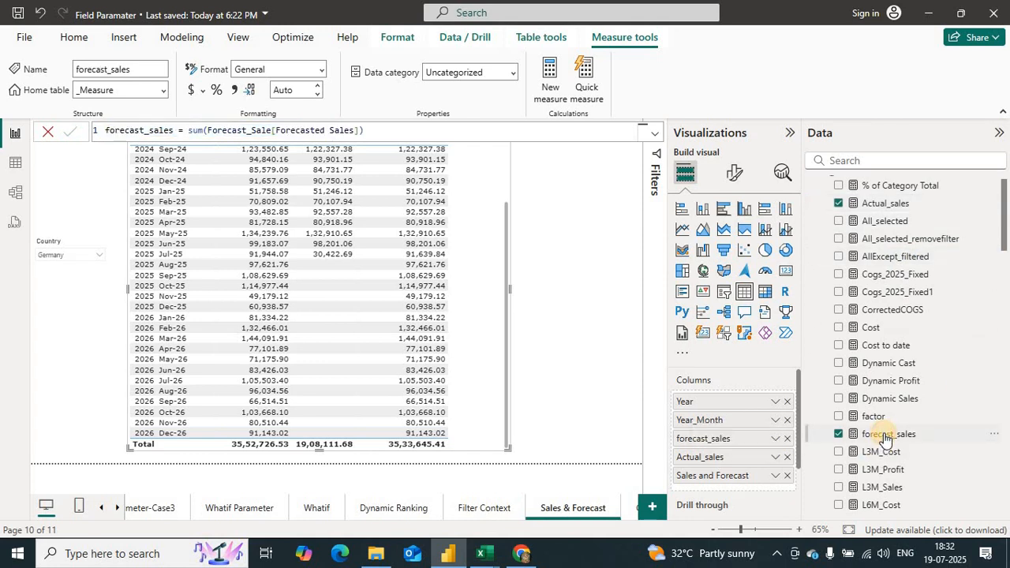
{"action": "left_click", "coordinate": [363, 131]}
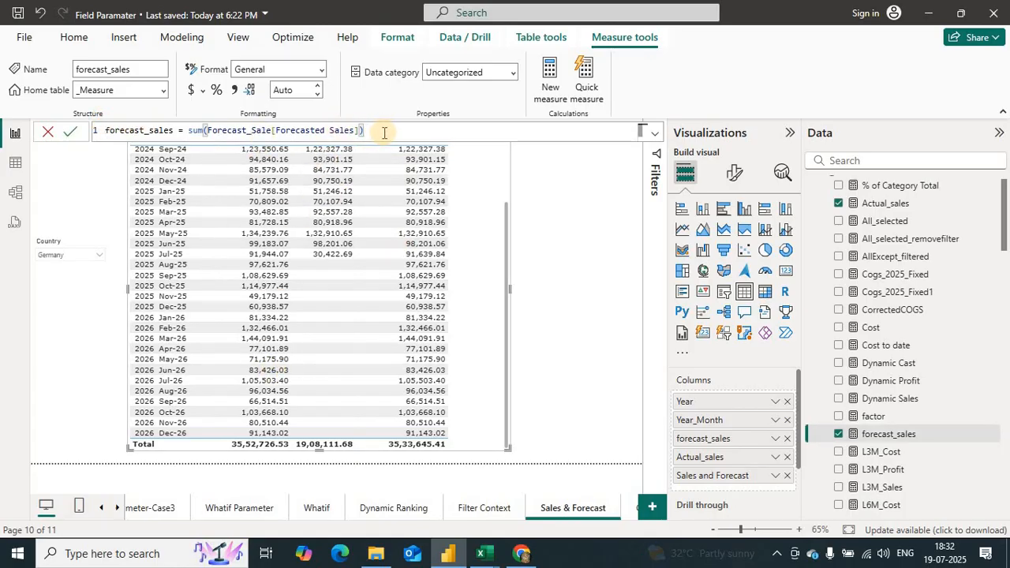
{"action": "left_click_drag", "start_coordinate": [381, 128], "coordinate": [27, 121]}
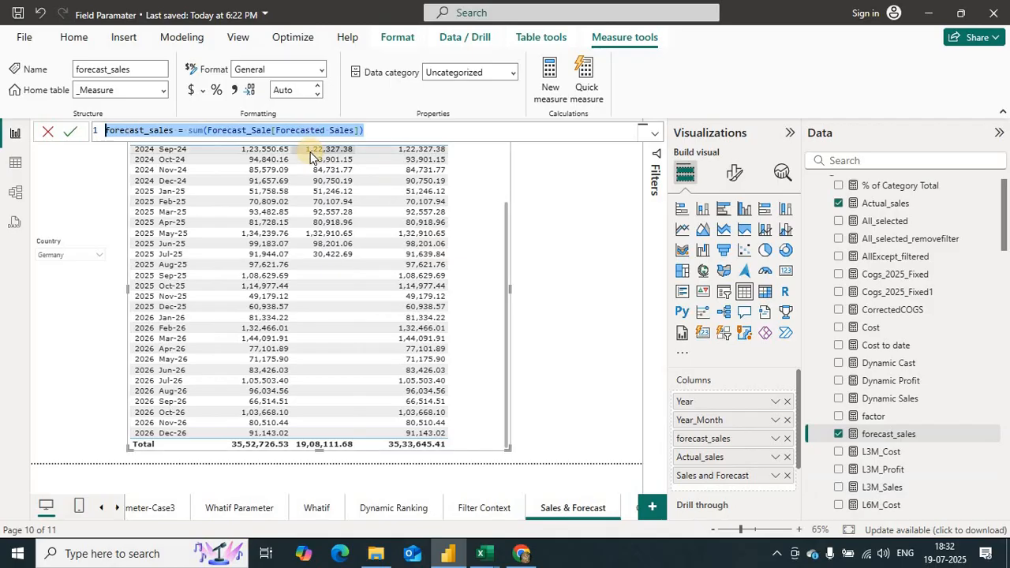
{"action": "left_click", "coordinate": [377, 130]}
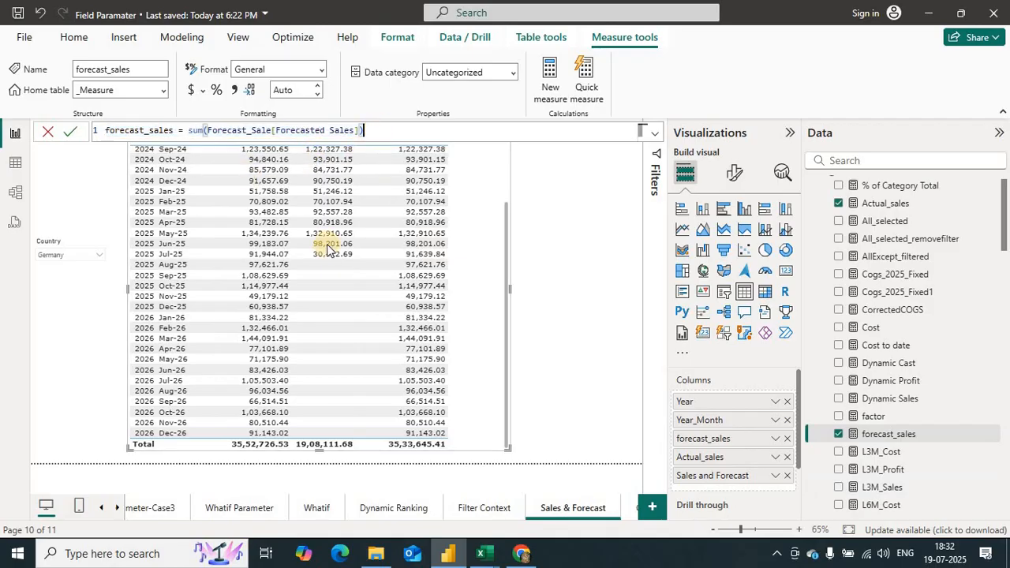
{"action": "double_click", "coordinate": [128, 131]}
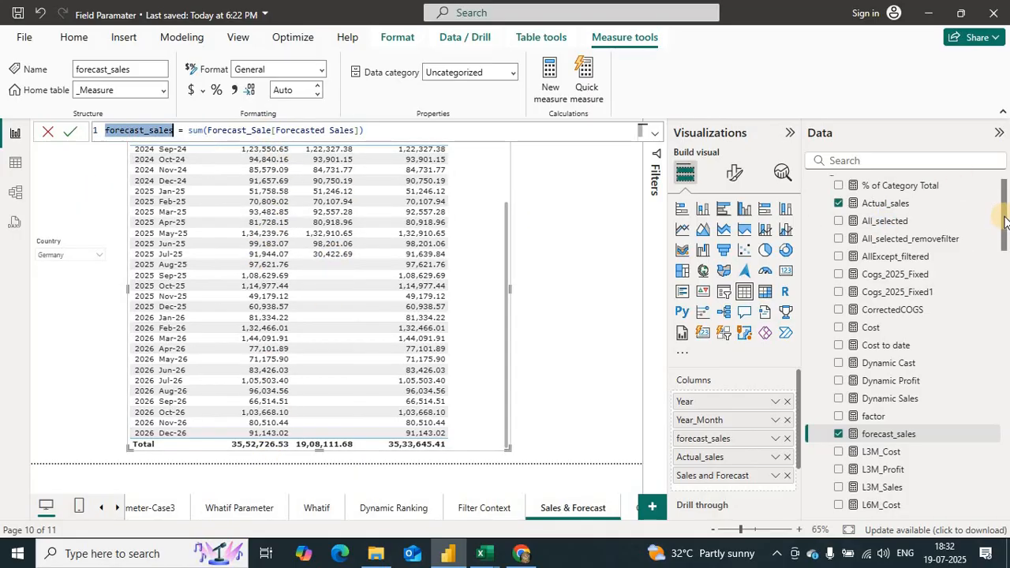
Show the DAX formula of the Sales and Forecast measure and examine its LatestSalesDate variable.
{"action": "left_click_drag", "start_coordinate": [1004, 225], "coordinate": [1006, 264]}
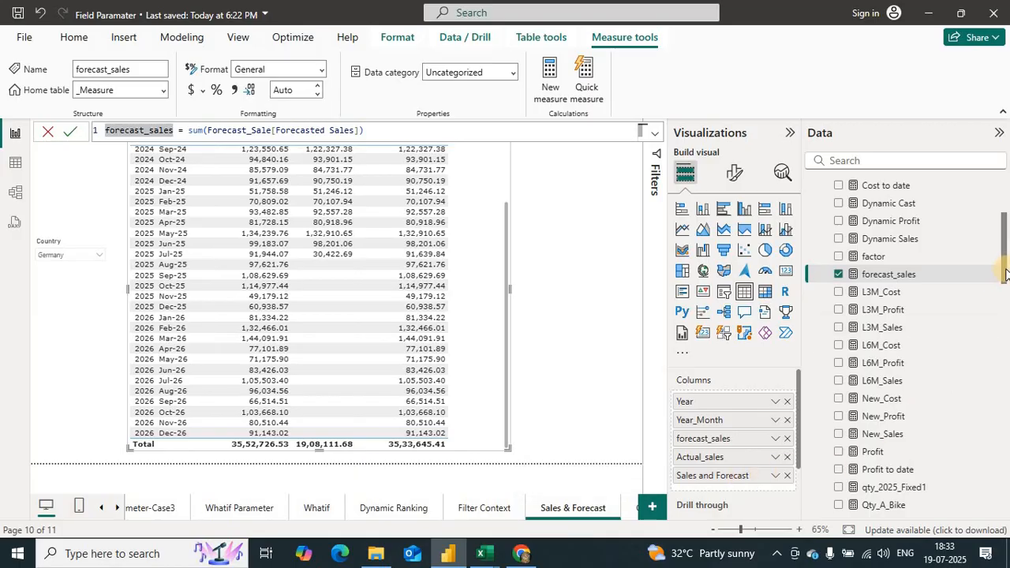
{"action": "left_click_drag", "start_coordinate": [1006, 272], "coordinate": [1005, 339]}
{"action": "left_click", "coordinate": [897, 436]}
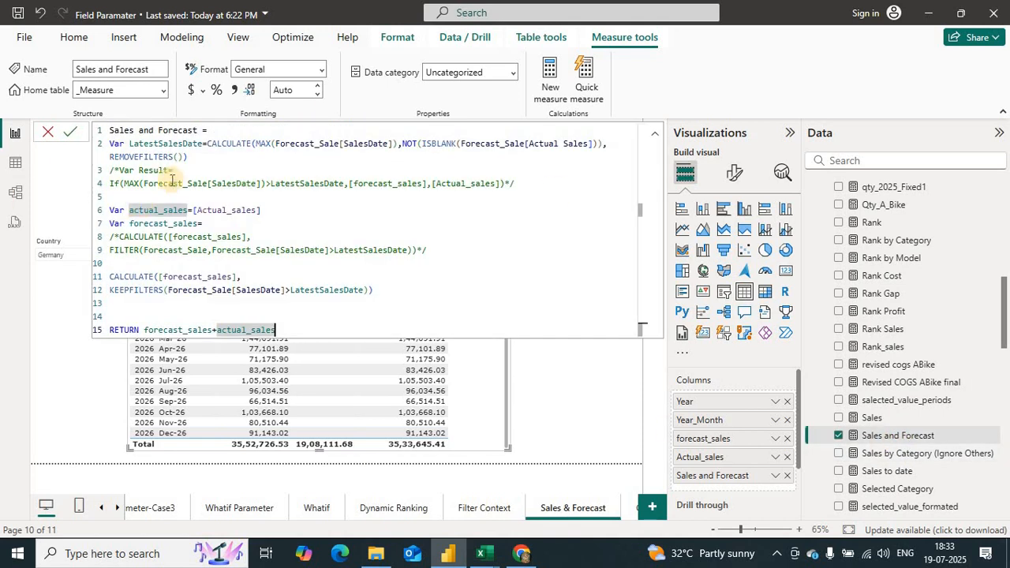
{"action": "left_click_drag", "start_coordinate": [129, 144], "coordinate": [270, 144]}
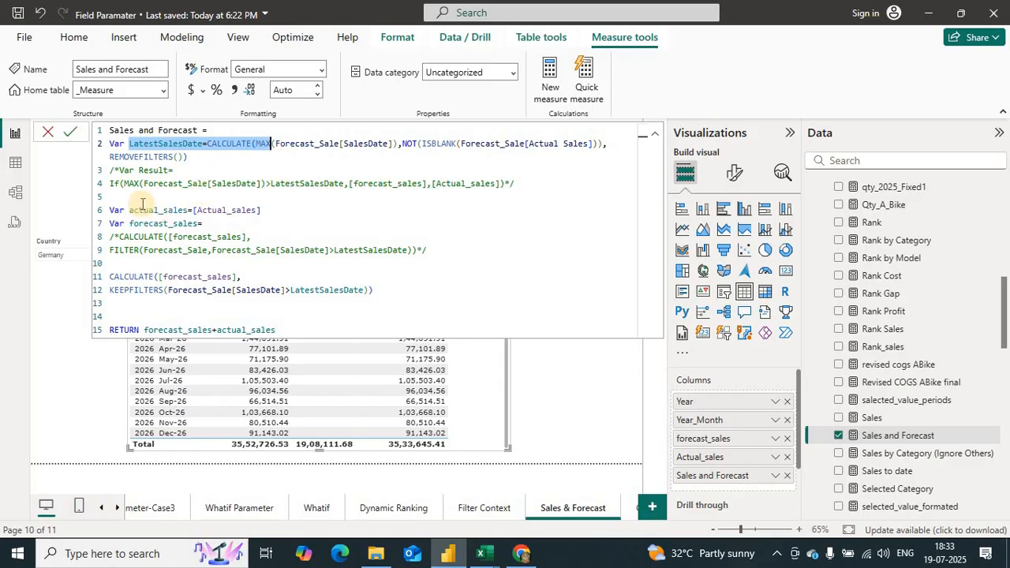
Try to comment out the actual_sales and forecast_sales variable block in the Sales and Forecast formula with /* and */.
{"action": "left_click", "coordinate": [140, 305]}
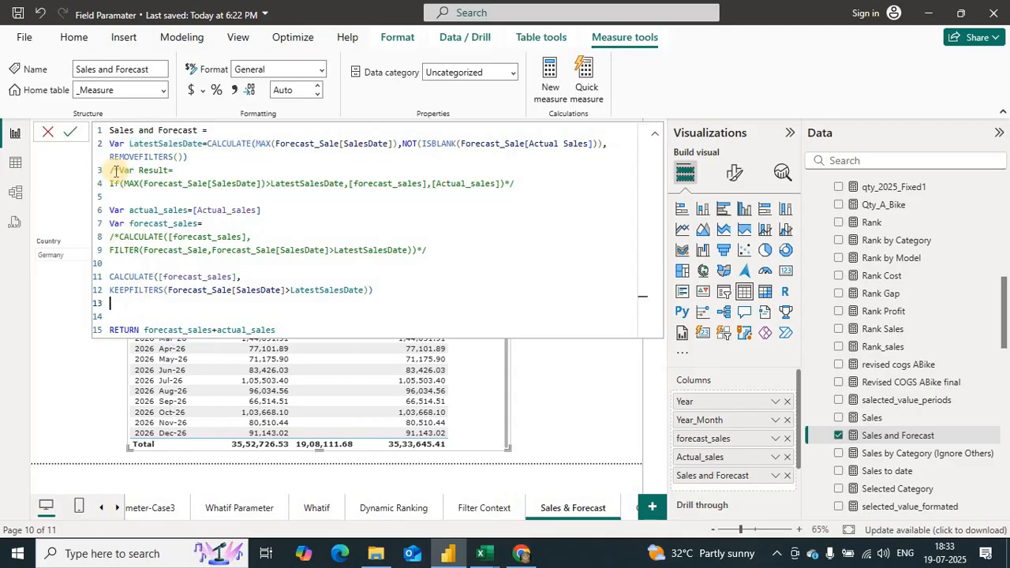
{"action": "left_click", "coordinate": [117, 170]}
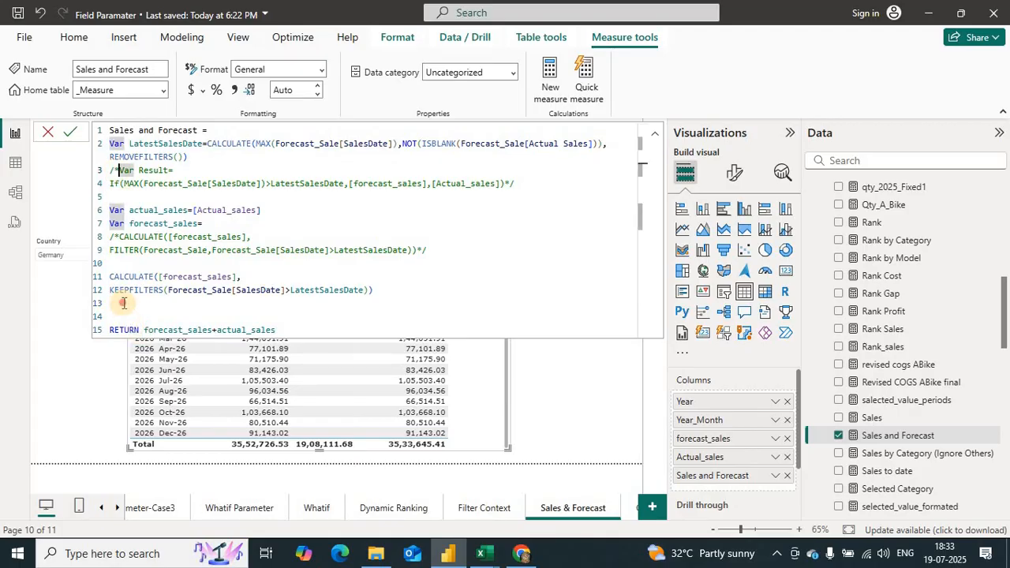
{"action": "left_click", "coordinate": [129, 303]}
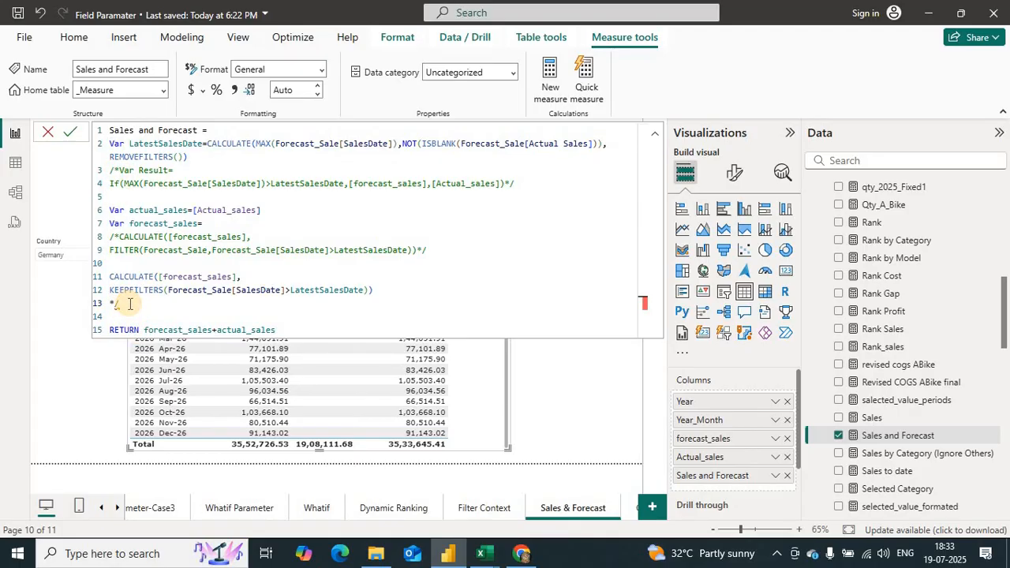
{"action": "left_click", "coordinate": [115, 197]}
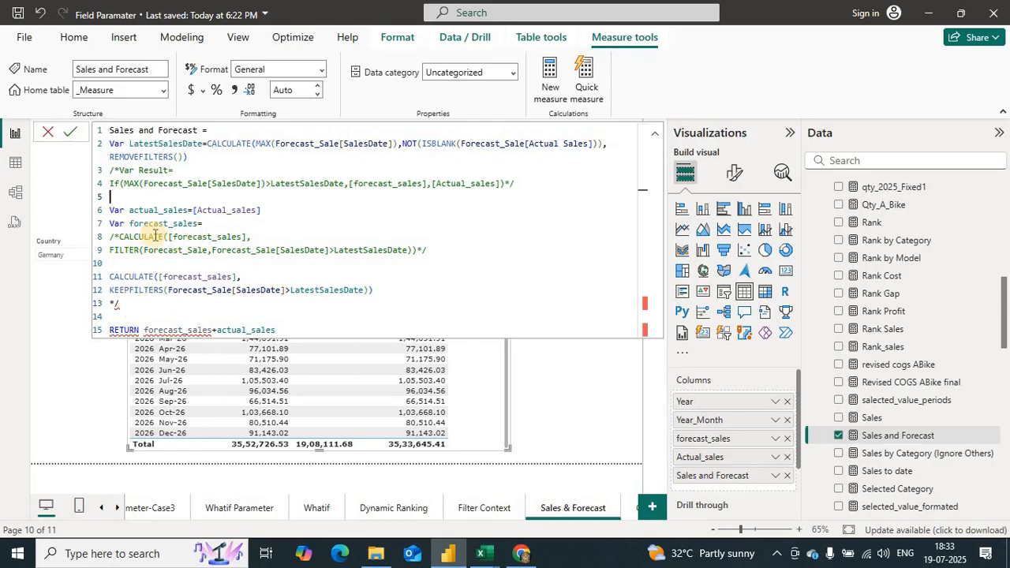
{"action": "type", "text": "/*"}
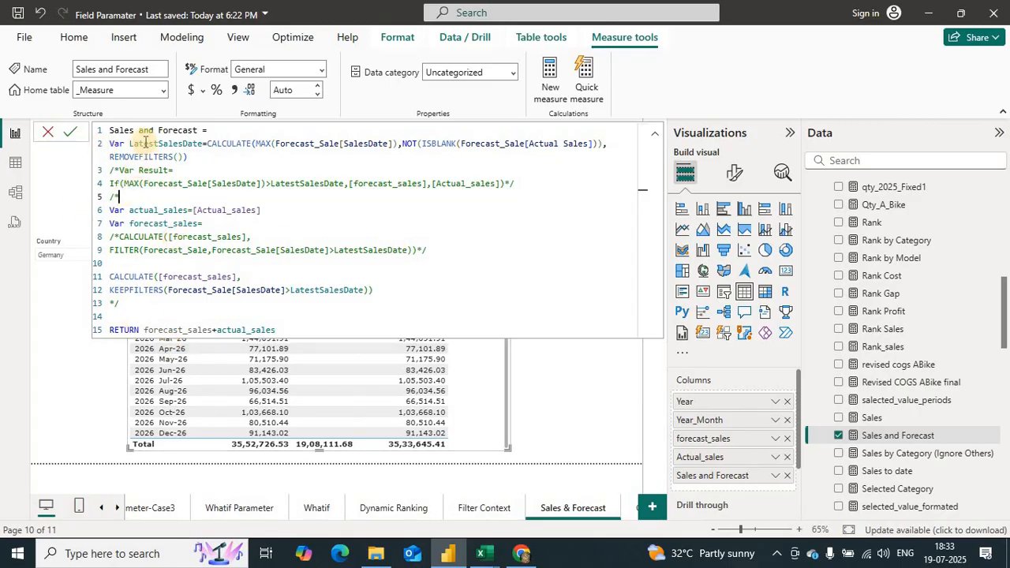
Examine the LatestSalesDate variable's non-blank Actual Sales condition, discarding the uncommitted formula edits to compare it with the table.
{"action": "left_click_drag", "start_coordinate": [140, 144], "coordinate": [162, 144]}
{"action": "double_click", "coordinate": [192, 144]}
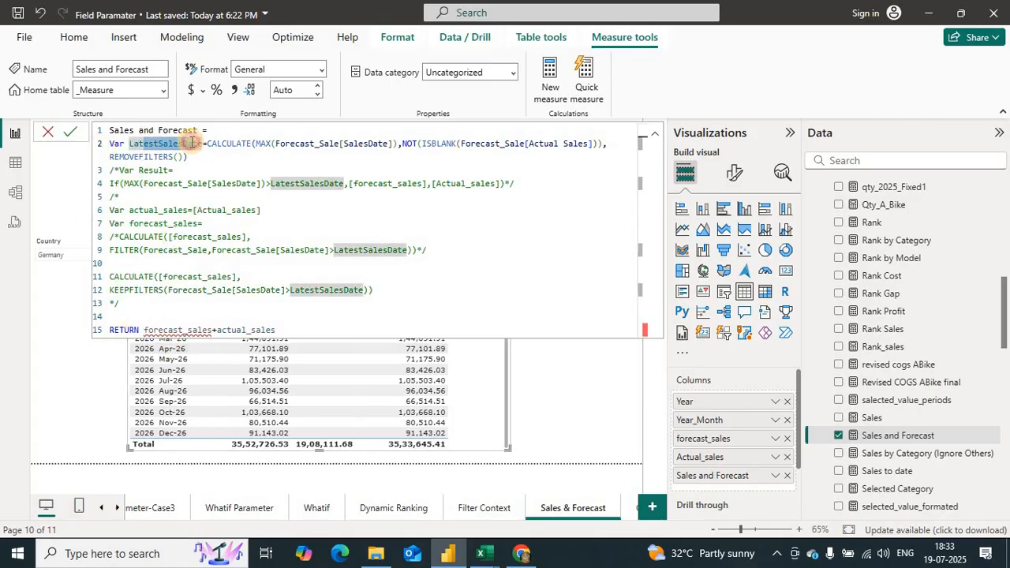
{"action": "left_click", "coordinate": [234, 157]}
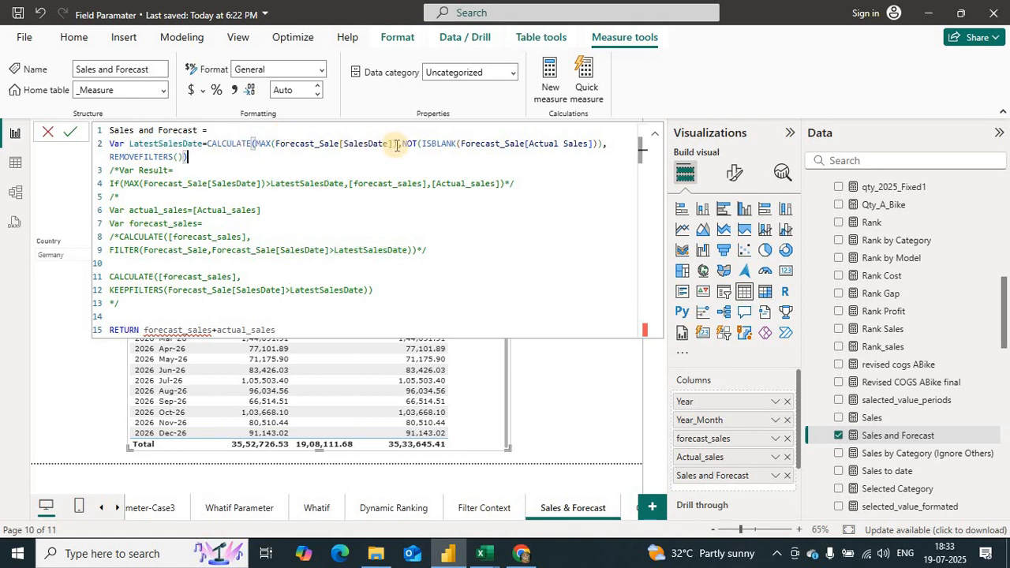
{"action": "left_click_drag", "start_coordinate": [403, 144], "coordinate": [599, 147]}
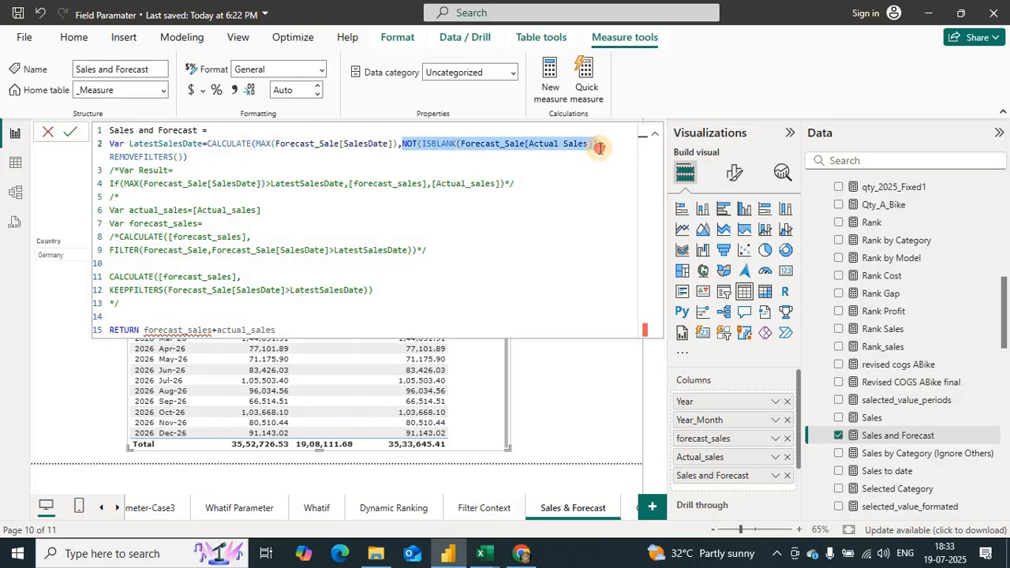
{"action": "left_click", "coordinate": [532, 143]}
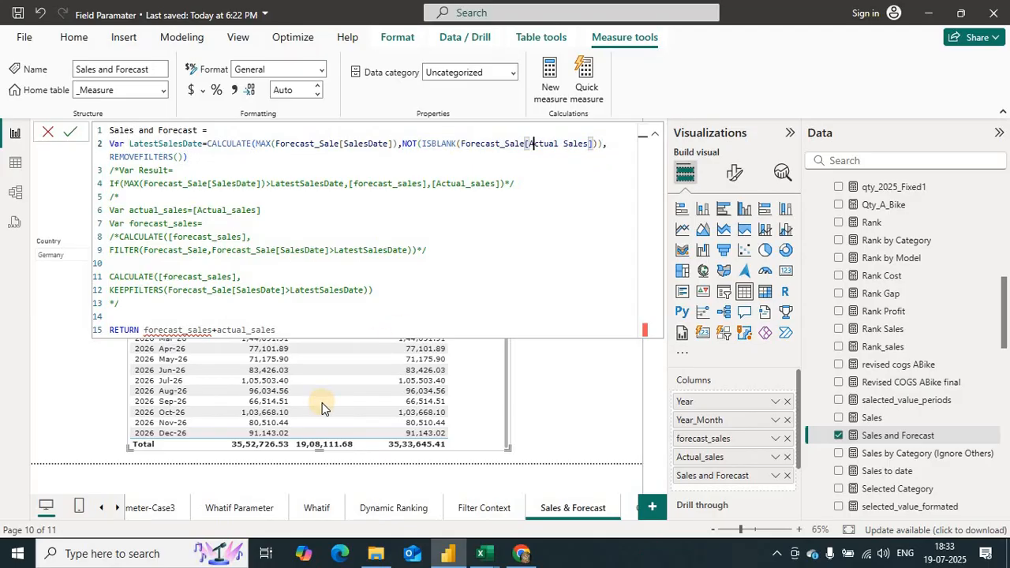
{"action": "left_click", "coordinate": [52, 130]}
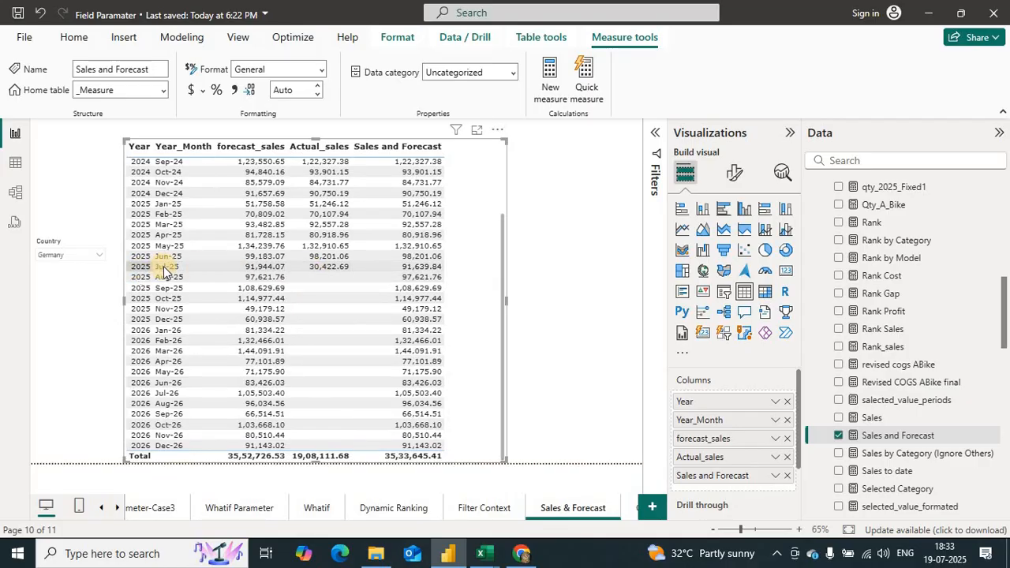
{"action": "left_click", "coordinate": [333, 275]}
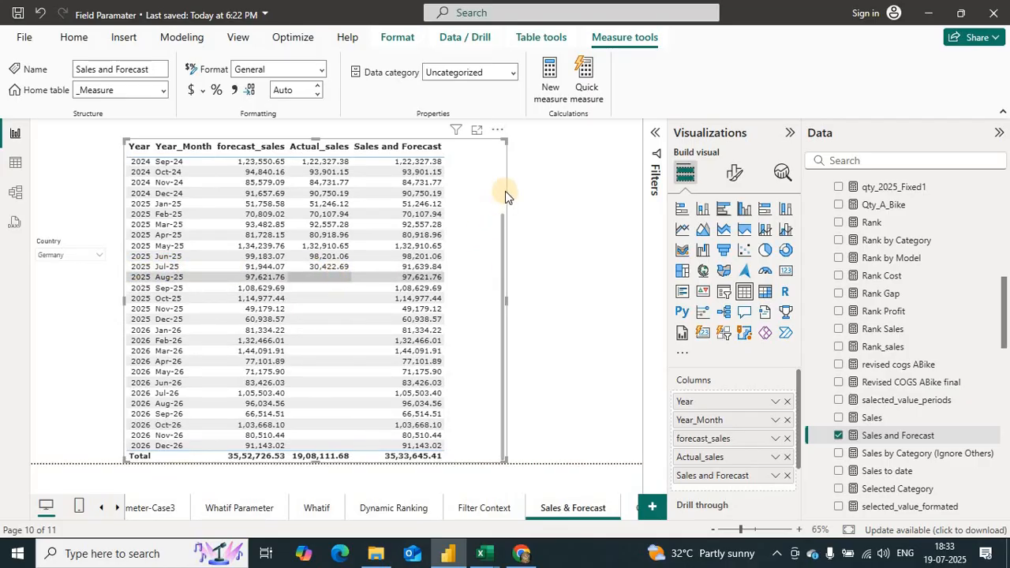
Reopen the Sales and Forecast formula and examine the REMOVEFILTERS, NOT(ISBLANK) and MAX parts of LatestSalesDate.
{"action": "left_click", "coordinate": [875, 418]}
{"action": "left_click", "coordinate": [879, 436]}
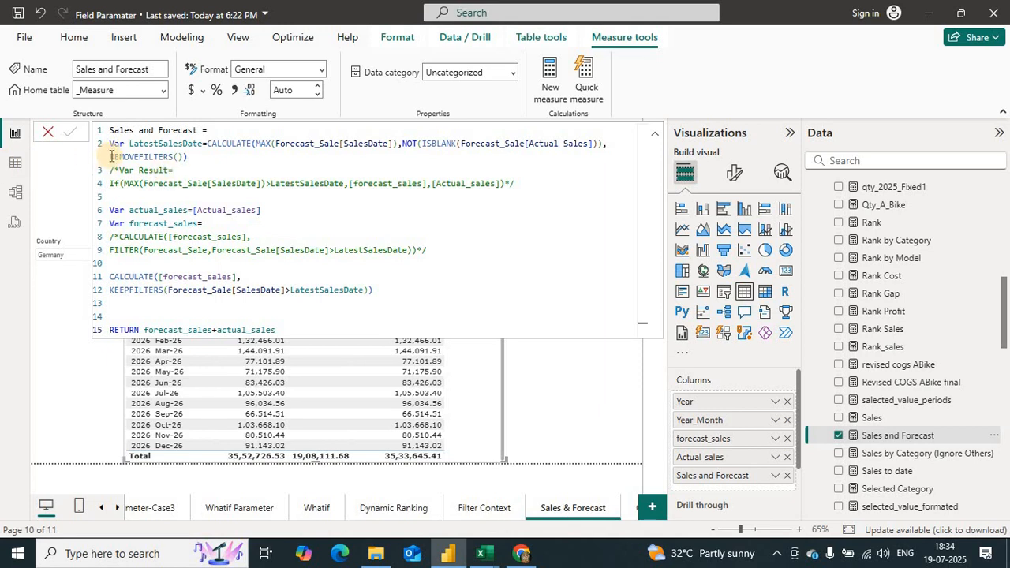
{"action": "left_click", "coordinate": [221, 159]}
{"action": "key", "text": "shift+Home"}
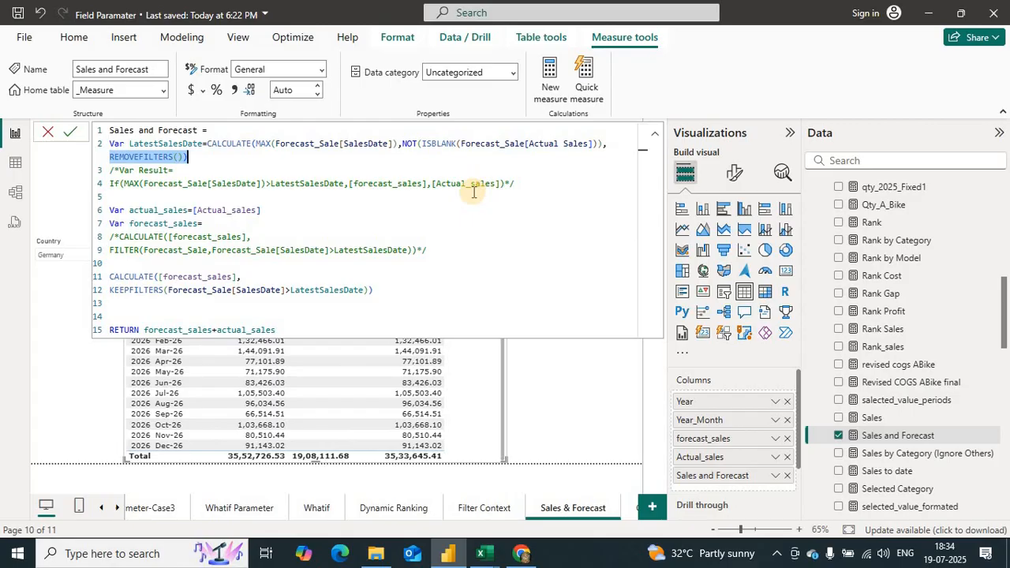
{"action": "left_click", "coordinate": [228, 158]}
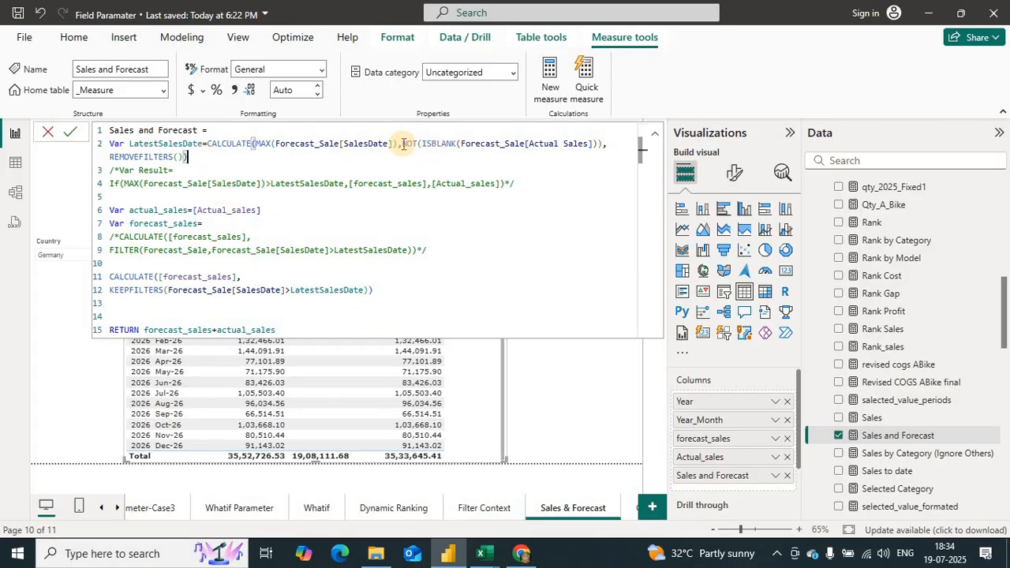
{"action": "left_click_drag", "start_coordinate": [424, 144], "coordinate": [401, 144]}
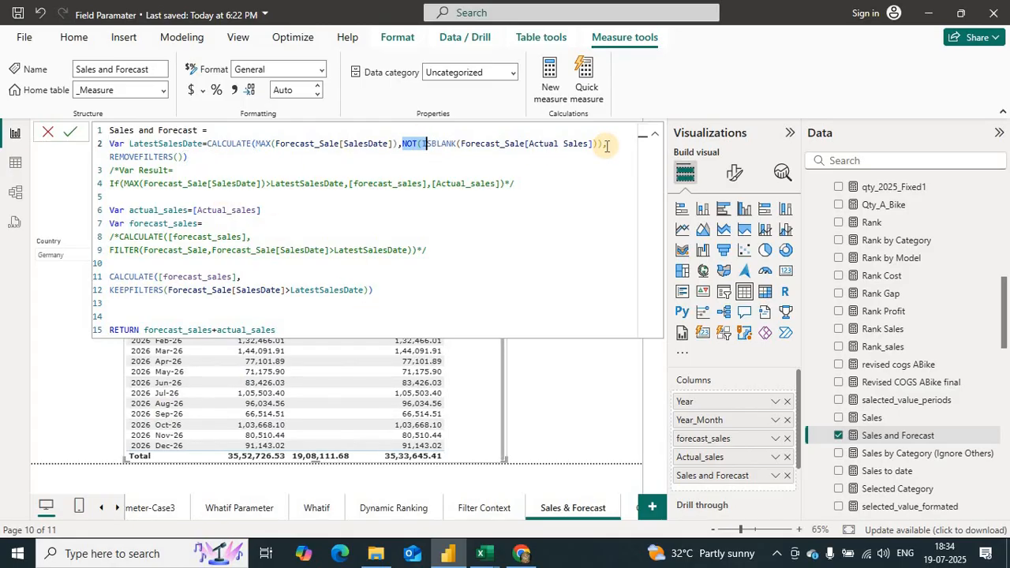
{"action": "left_click_drag", "start_coordinate": [129, 143], "coordinate": [357, 144]}
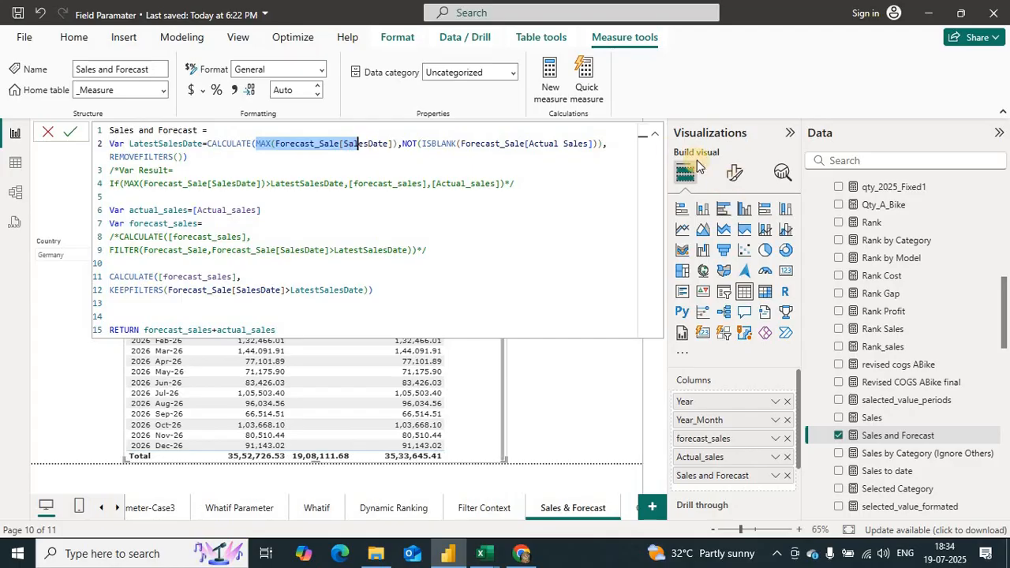
{"action": "left_click", "coordinate": [654, 134]}
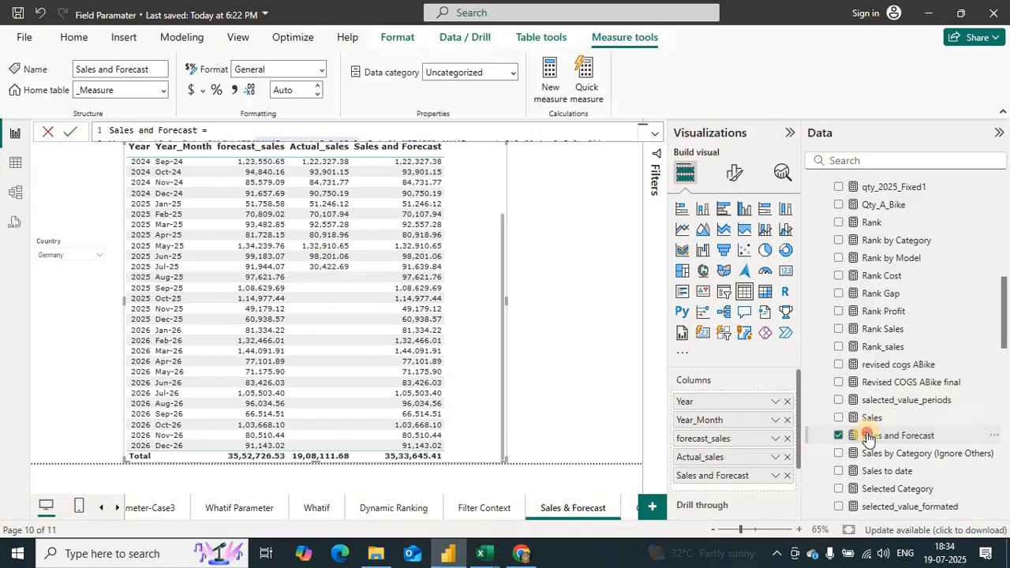
Comment out the actual_sales and forecast_sales variable block between LatestSalesDate and RETURN in the Sales and Forecast formula using /* and */.
{"action": "left_click", "coordinate": [654, 132]}
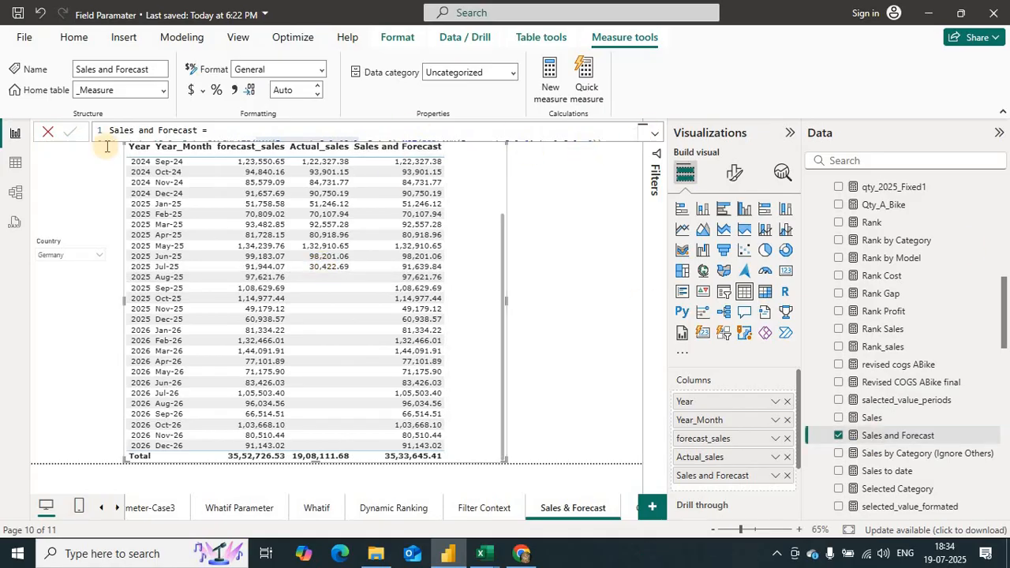
{"action": "double_click", "coordinate": [169, 143]}
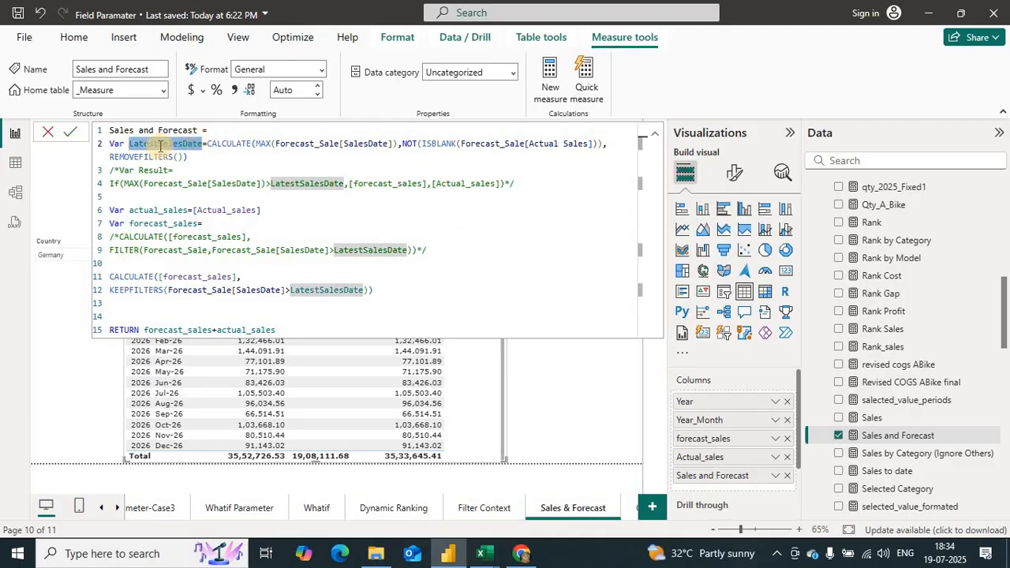
{"action": "left_click", "coordinate": [219, 329]}
{"action": "left_click", "coordinate": [110, 330]}
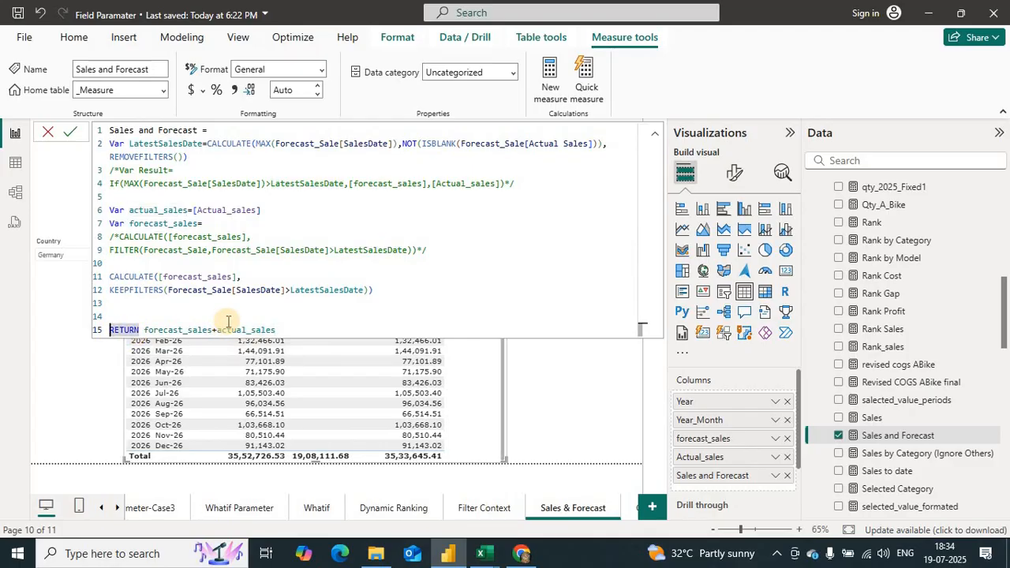
{"action": "left_click", "coordinate": [116, 197]}
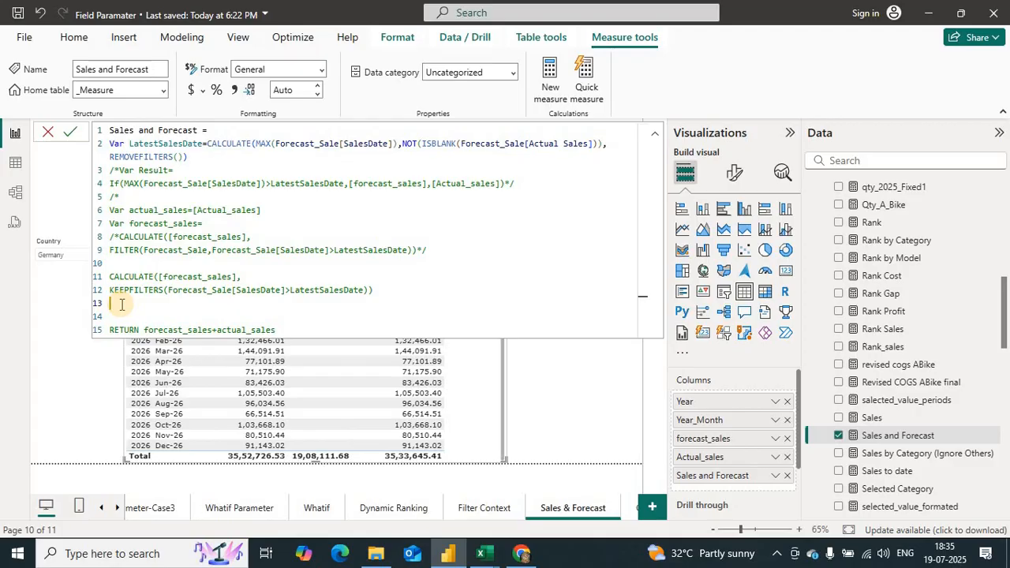
{"action": "type", "text": "/"}
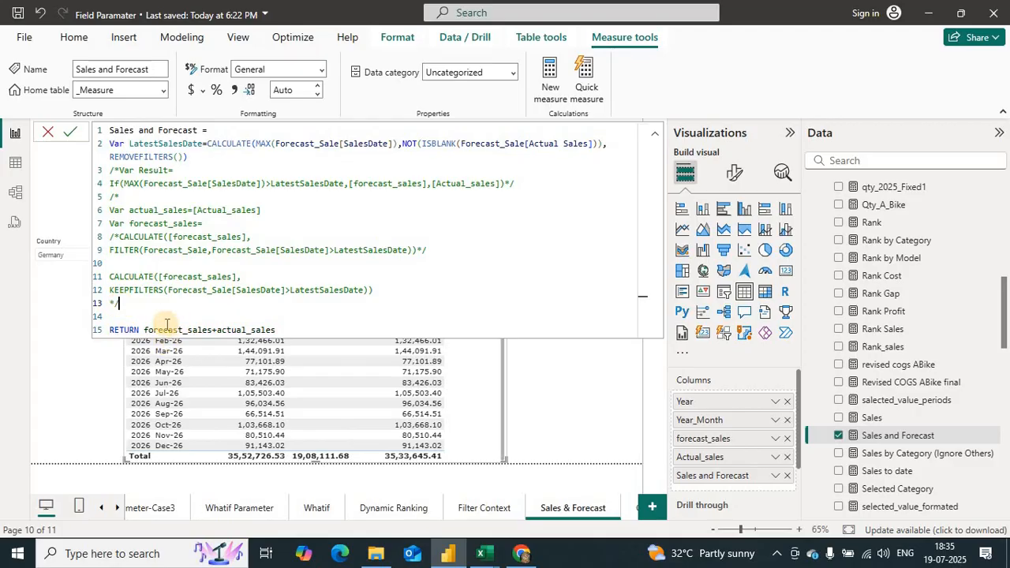
Comment out the RETURN forecast_sales+actual_sales line with // and commit the measure with Return LatestSalesDate on a new line below it.
{"action": "double_click", "coordinate": [122, 330]}
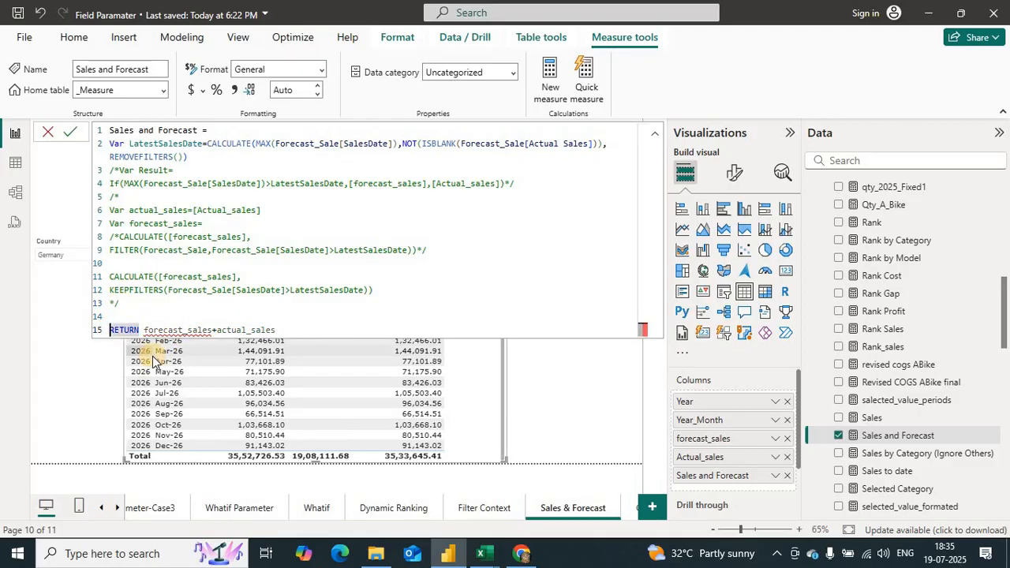
{"action": "key", "text": "Home"}
{"action": "type", "text": "//"}
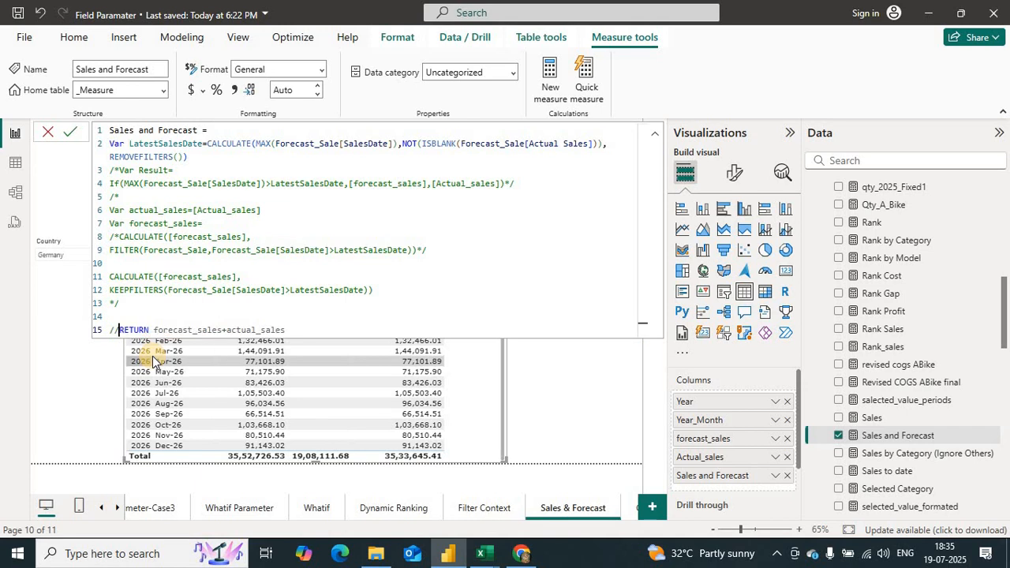
{"action": "double_click", "coordinate": [275, 329]}
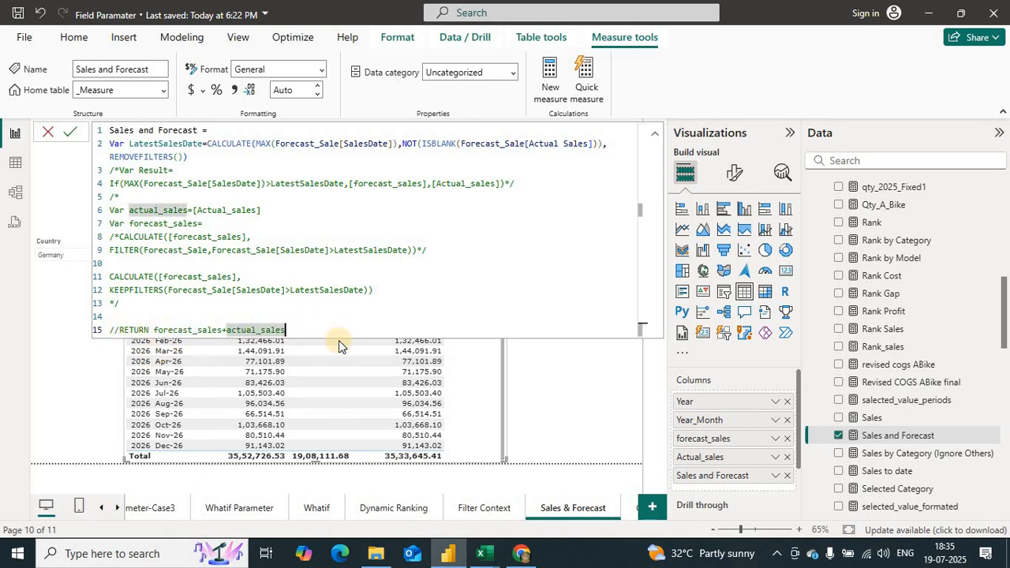
{"action": "key", "text": "End"}
{"action": "key", "text": "shift+Return"}
{"action": "type", "text": "Return LatestSalesDate"}
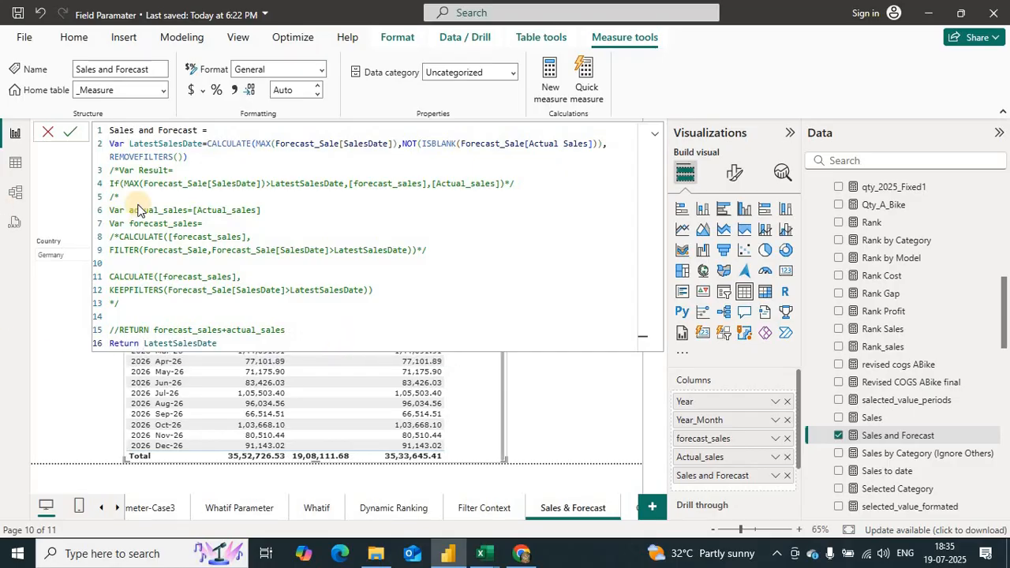
{"action": "left_click", "coordinate": [70, 132]}
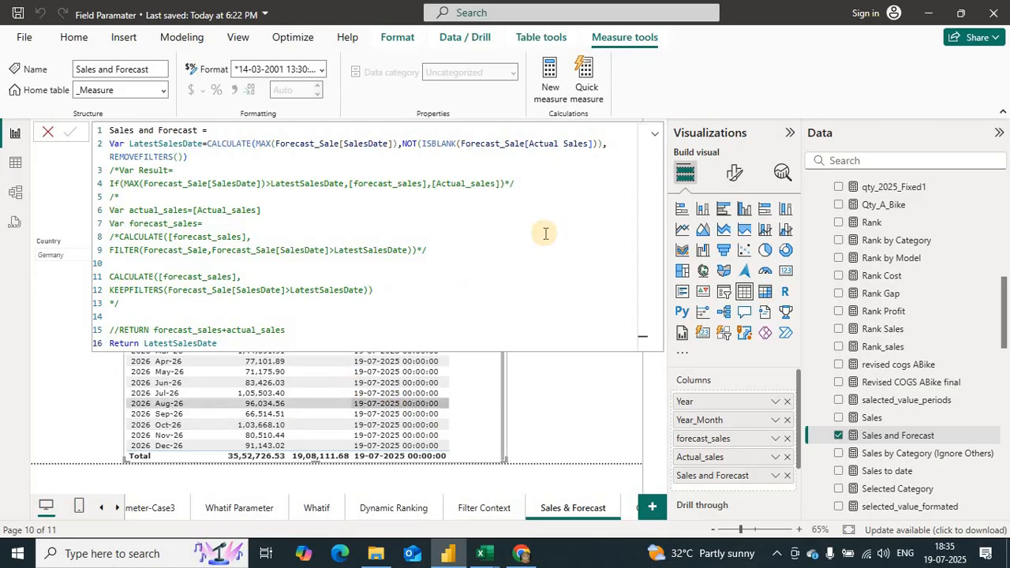
{"action": "left_click", "coordinate": [47, 136]}
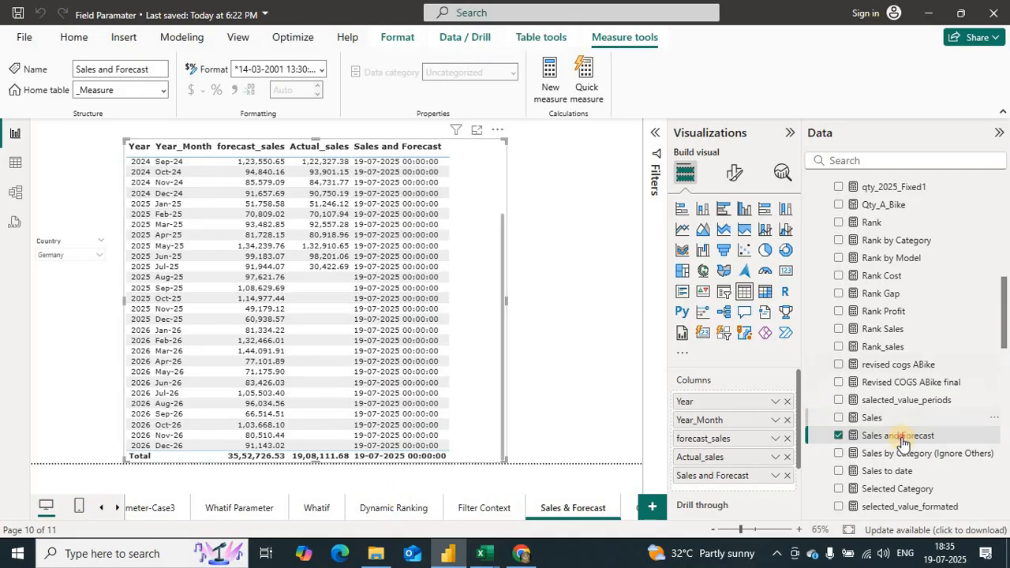
Reopen the Sales and Forecast formula and examine where the LatestSalesDate variable is used.
{"action": "left_click", "coordinate": [871, 418]}
{"action": "left_click", "coordinate": [885, 439]}
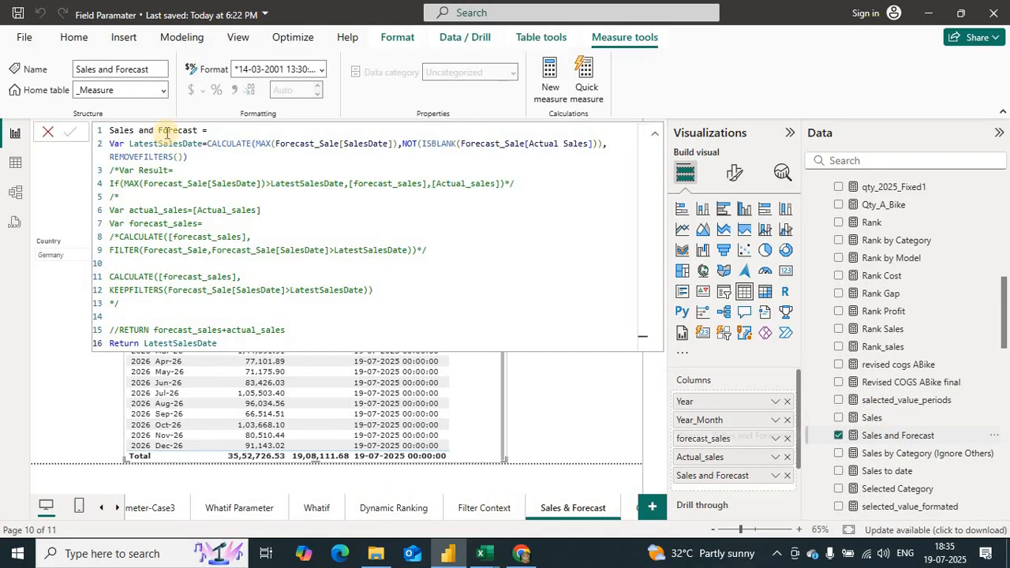
{"action": "double_click", "coordinate": [138, 142]}
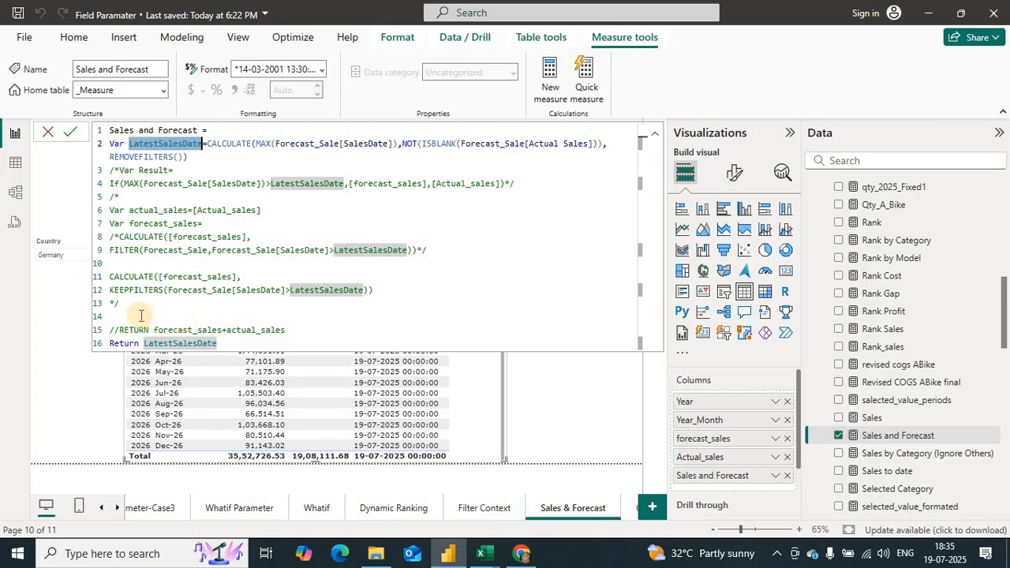
{"action": "left_click", "coordinate": [194, 315]}
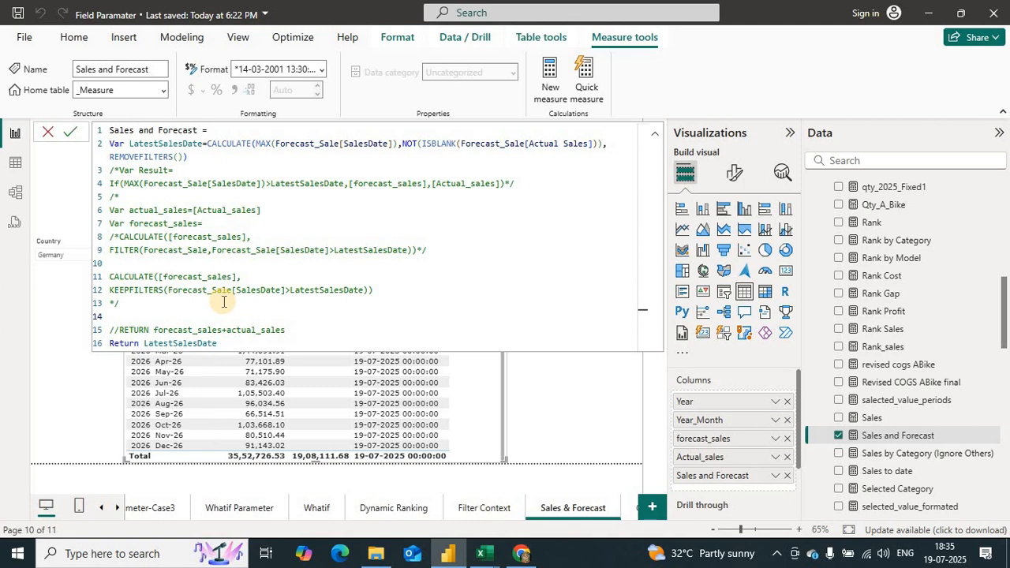
{"action": "type", "text": "var result"}
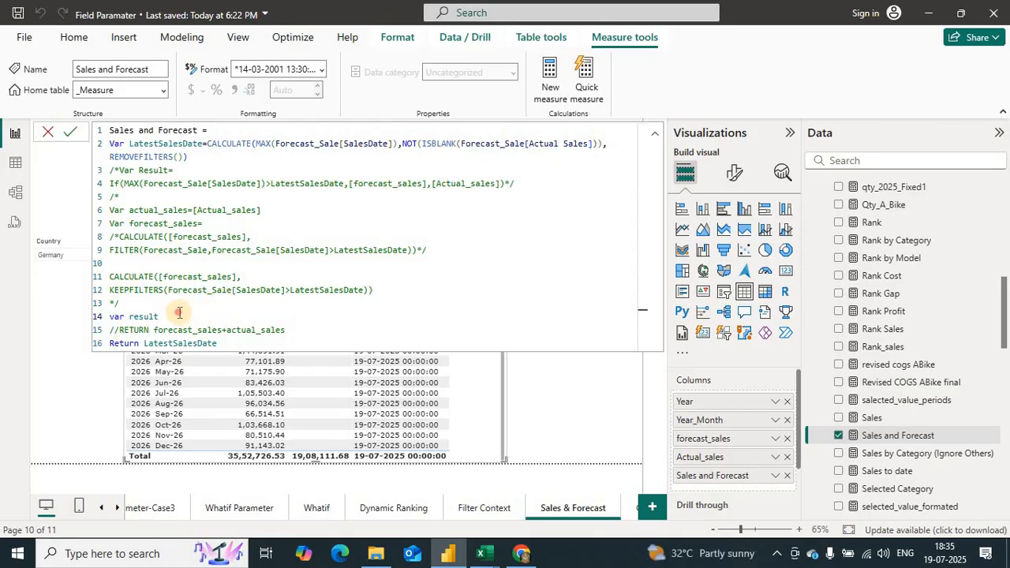
{"action": "key", "text": "shift+Home"}
{"action": "key", "text": "BackSpace"}
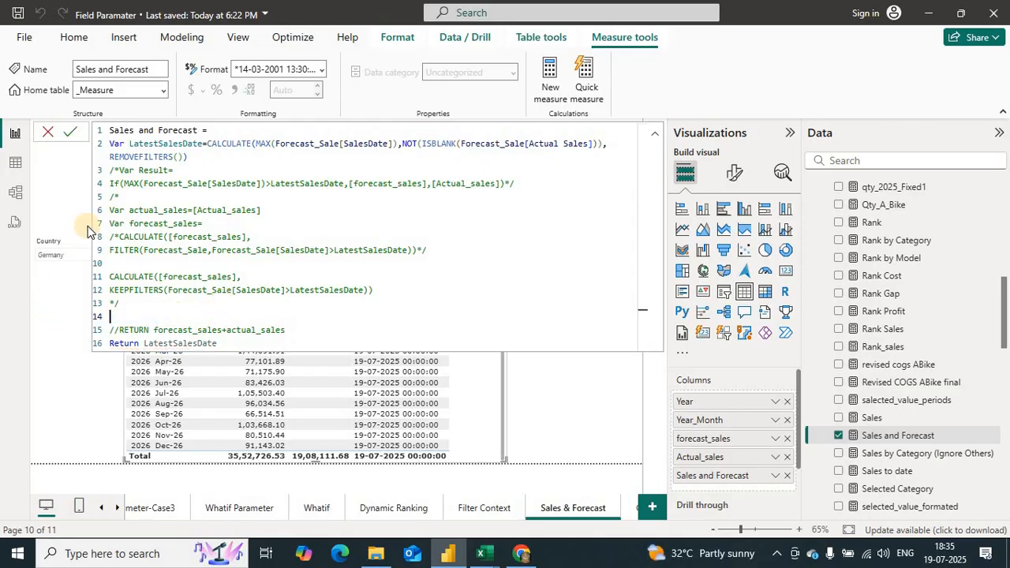
Uncomment the Var Result IF block by removing its /* and */, keeping a /* on the line above Var actual_sales.
{"action": "left_click_drag", "start_coordinate": [115, 168], "coordinate": [84, 212]}
{"action": "key", "text": "Delete"}
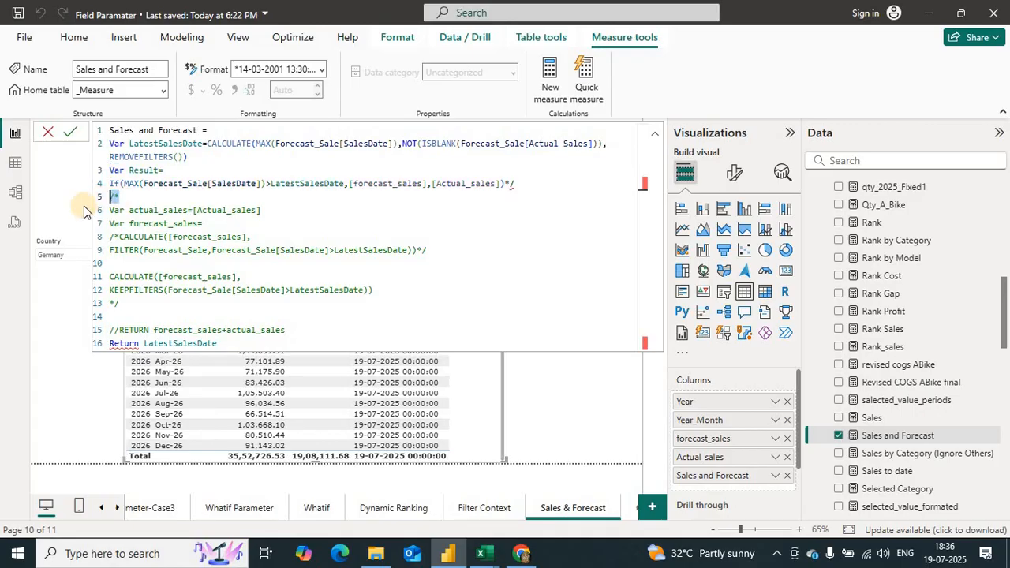
{"action": "key", "text": "Delete"}
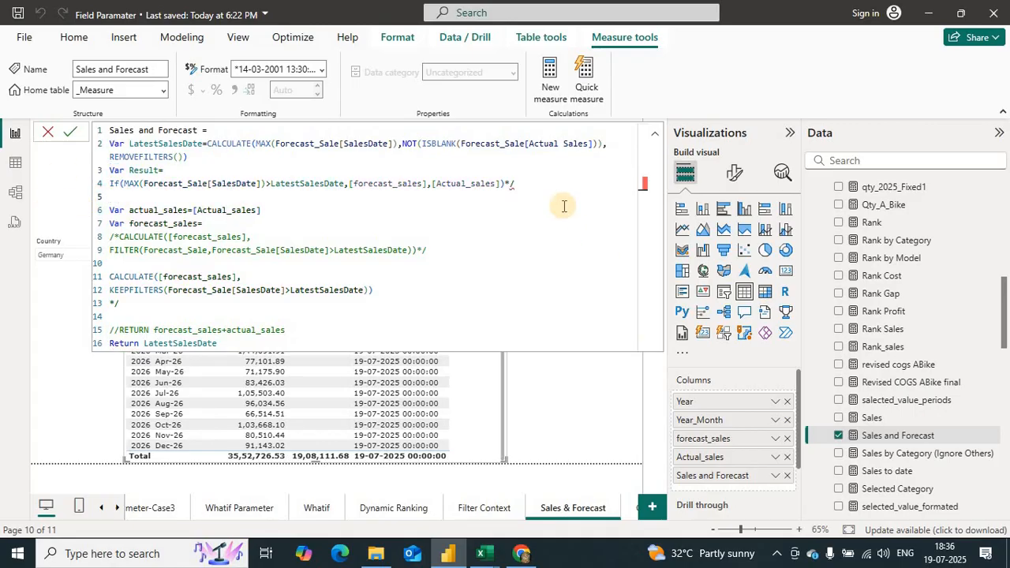
{"action": "left_click", "coordinate": [510, 184]}
{"action": "left_click_drag", "start_coordinate": [506, 186], "coordinate": [516, 185]}
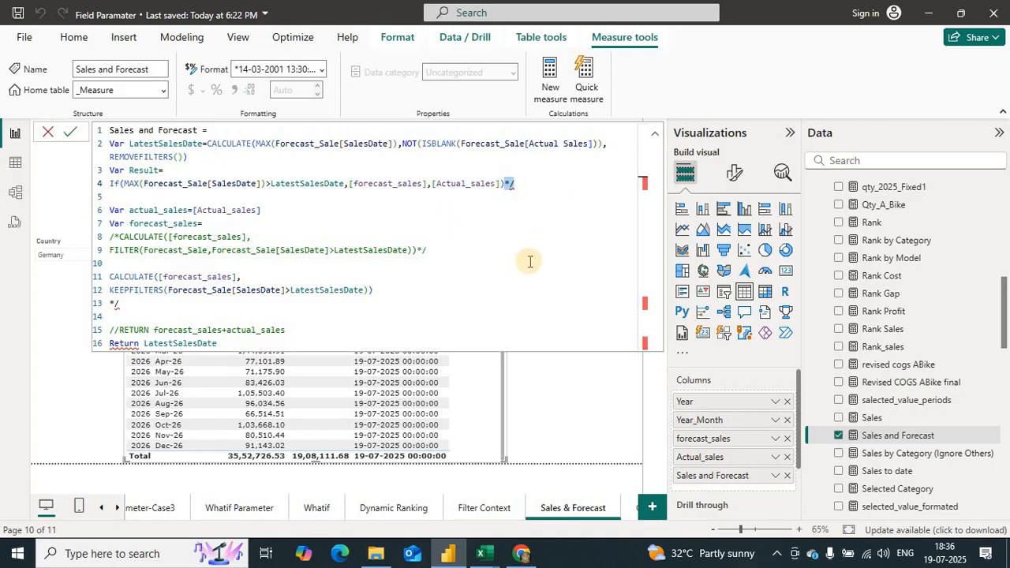
{"action": "key", "text": "Delete"}
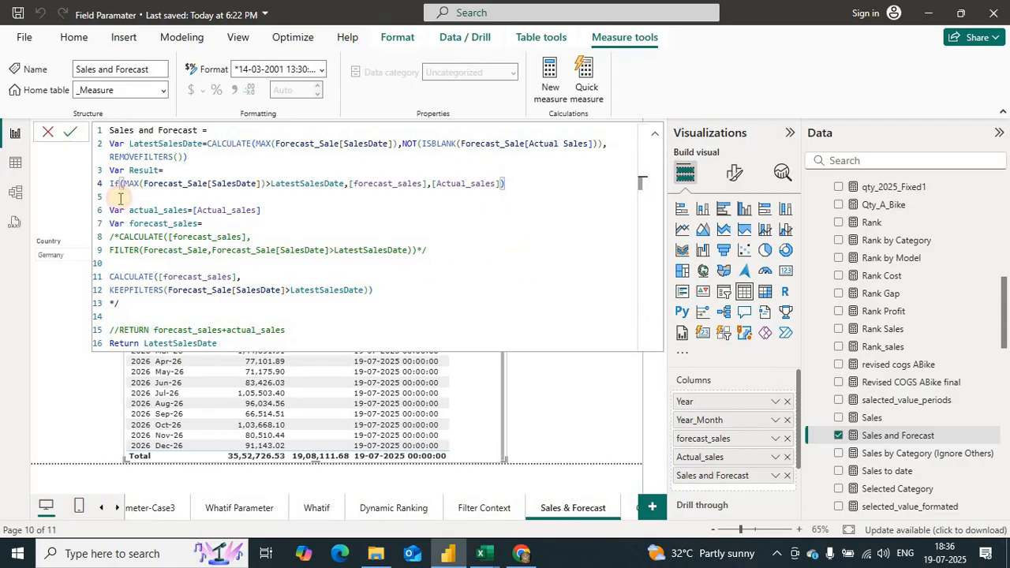
{"action": "left_click", "coordinate": [123, 186]}
{"action": "left_click", "coordinate": [119, 198]}
{"action": "type", "text": "/*"}
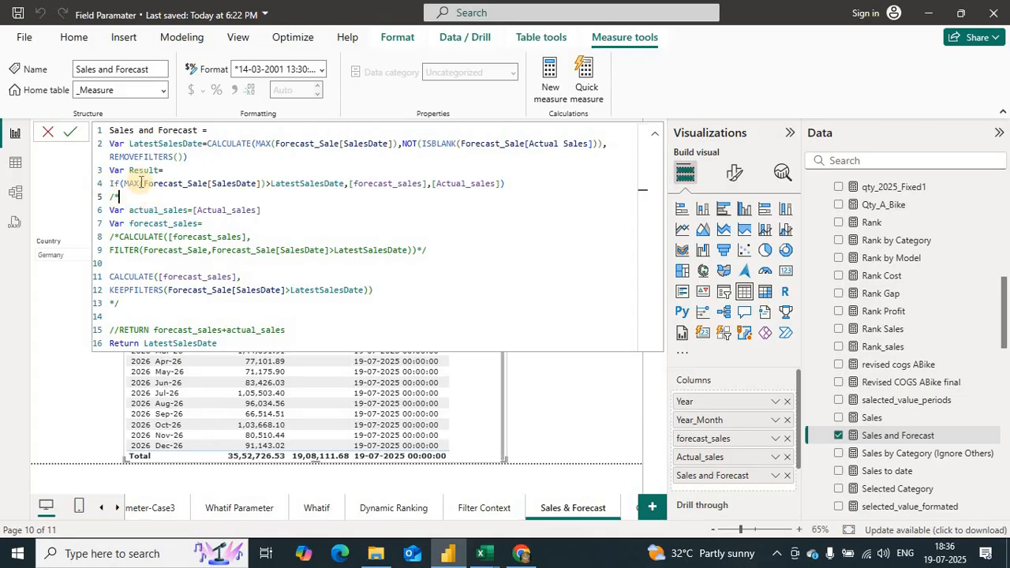
Examine the Result variable's IF expression: the MAX SalesDate comparison with LatestSalesDate and its [forecast_sales] and [Actual_sales] branches.
{"action": "left_click_drag", "start_coordinate": [267, 183], "coordinate": [384, 186]}
{"action": "double_click", "coordinate": [383, 185]}
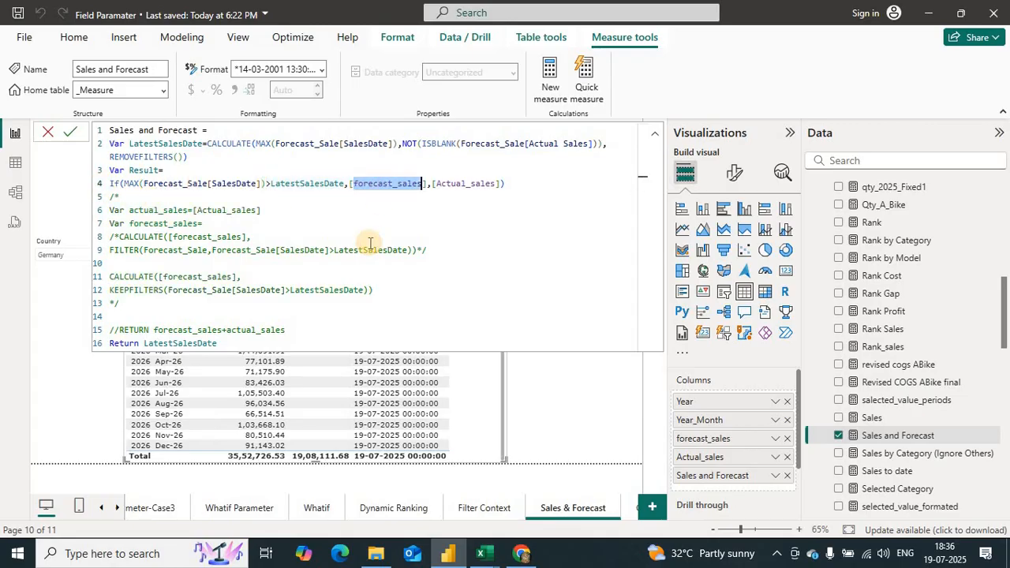
{"action": "double_click", "coordinate": [463, 184]}
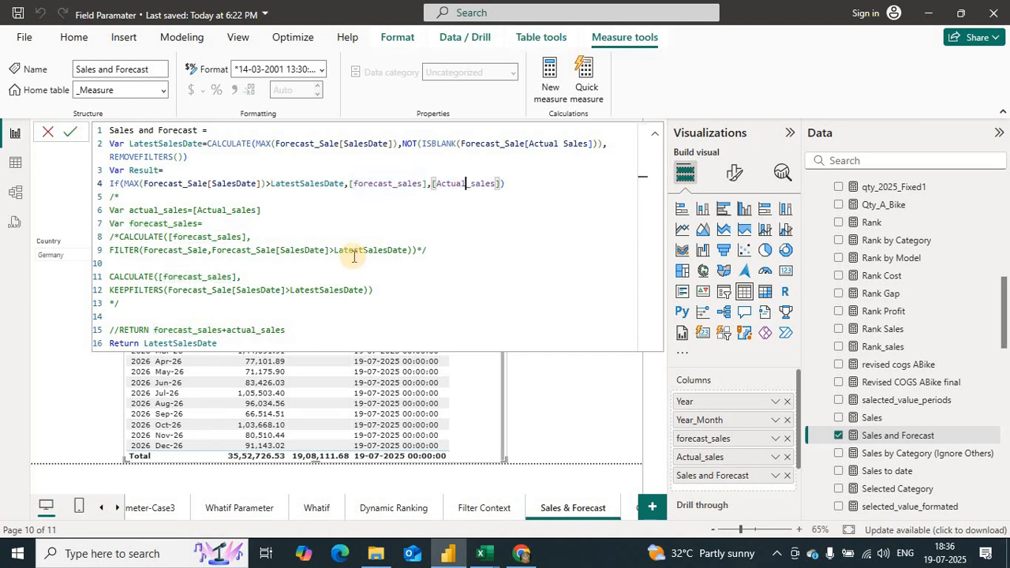
{"action": "double_click", "coordinate": [137, 169]}
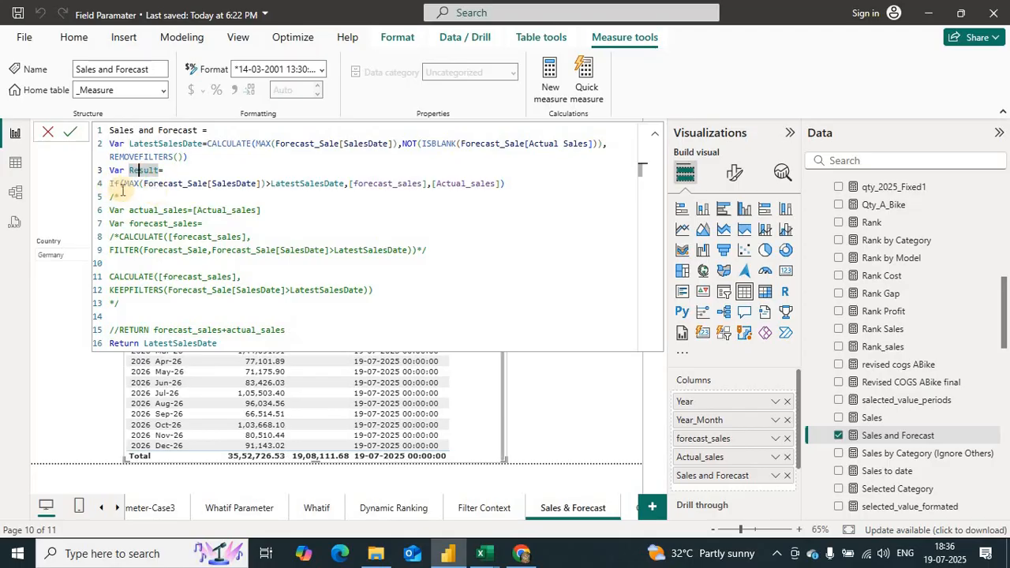
{"action": "left_click_drag", "start_coordinate": [122, 183], "coordinate": [353, 184]}
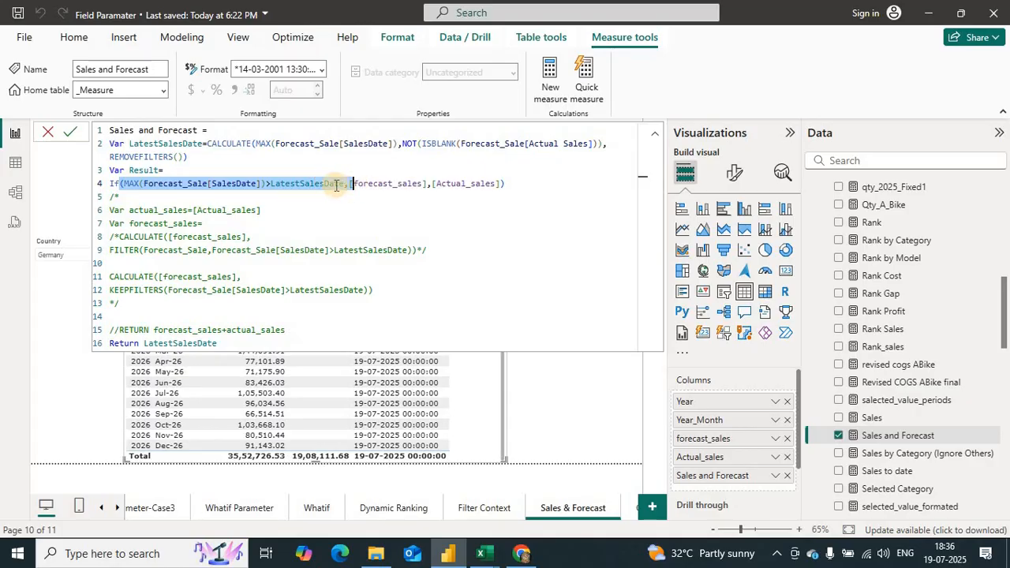
{"action": "double_click", "coordinate": [306, 184]}
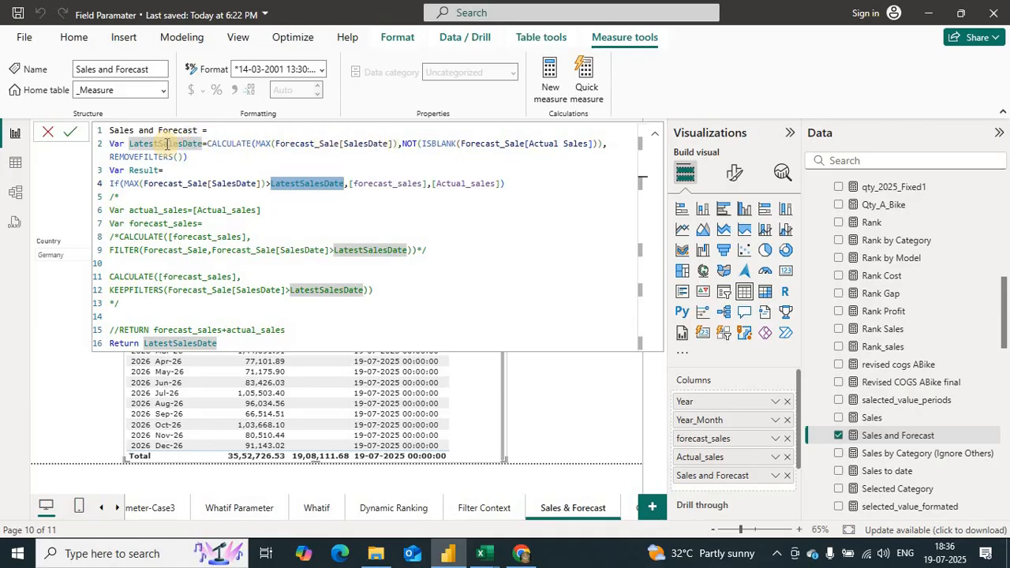
{"action": "double_click", "coordinate": [374, 183]}
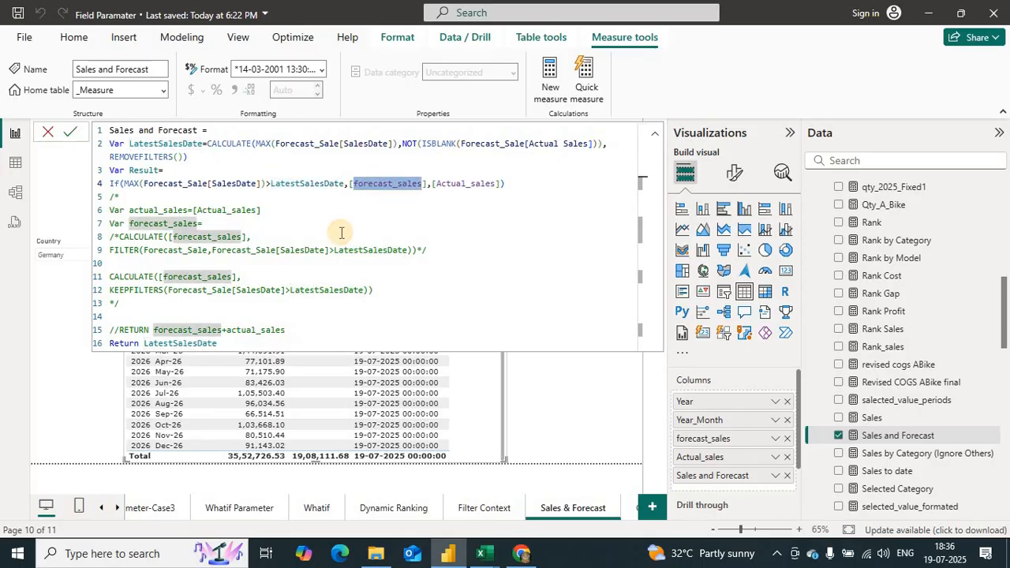
{"action": "double_click", "coordinate": [448, 184]}
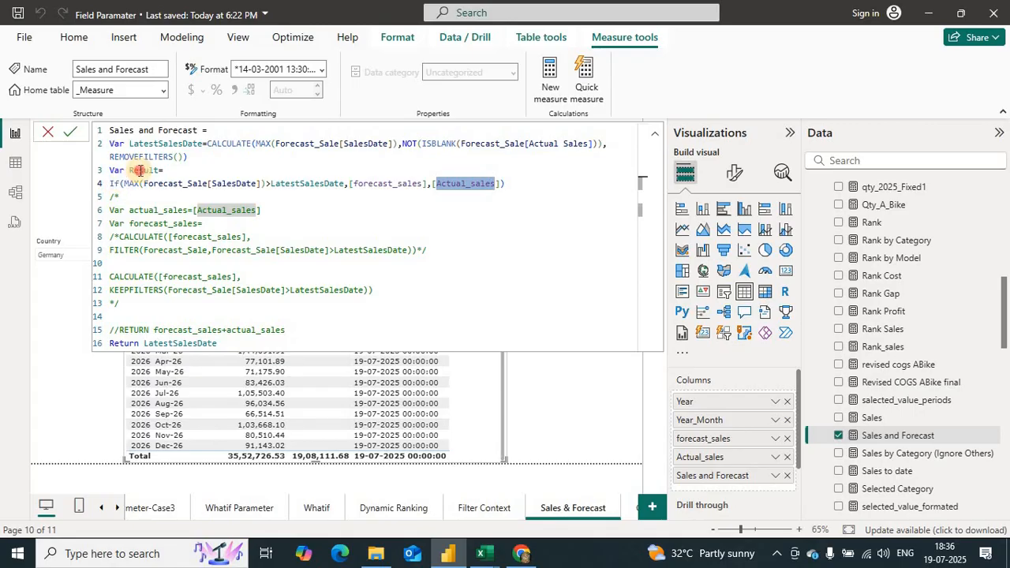
Replace LatestSalesDate with Result in the last Return line, commit the measure and close its formula to expose the table.
{"action": "left_click_drag", "start_coordinate": [129, 171], "coordinate": [159, 171]}
{"action": "key", "text": "ctrl+c"}
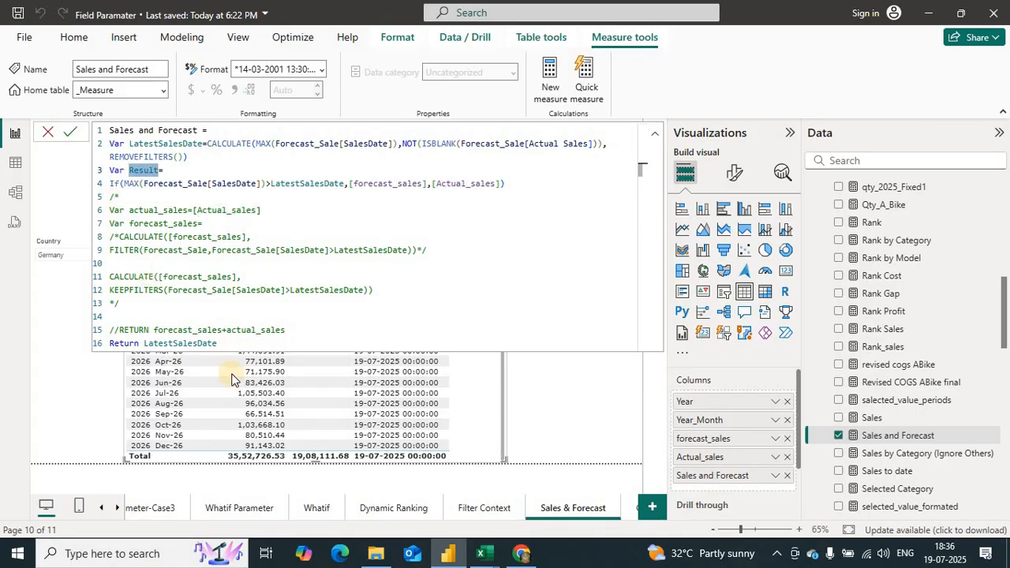
{"action": "double_click", "coordinate": [165, 329]}
{"action": "double_click", "coordinate": [167, 343]}
{"action": "key", "text": "ctrl+v"}
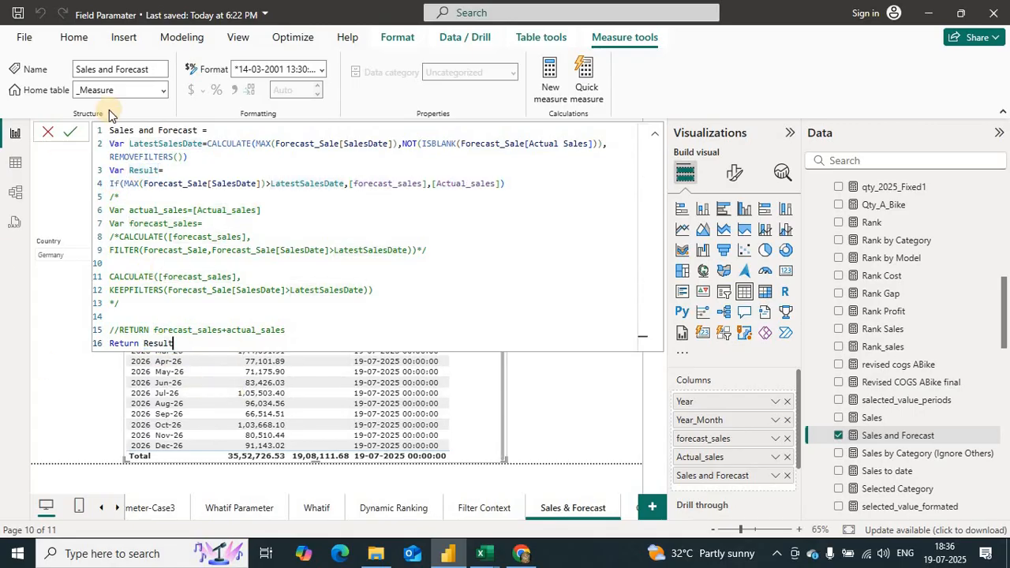
{"action": "left_click", "coordinate": [70, 132]}
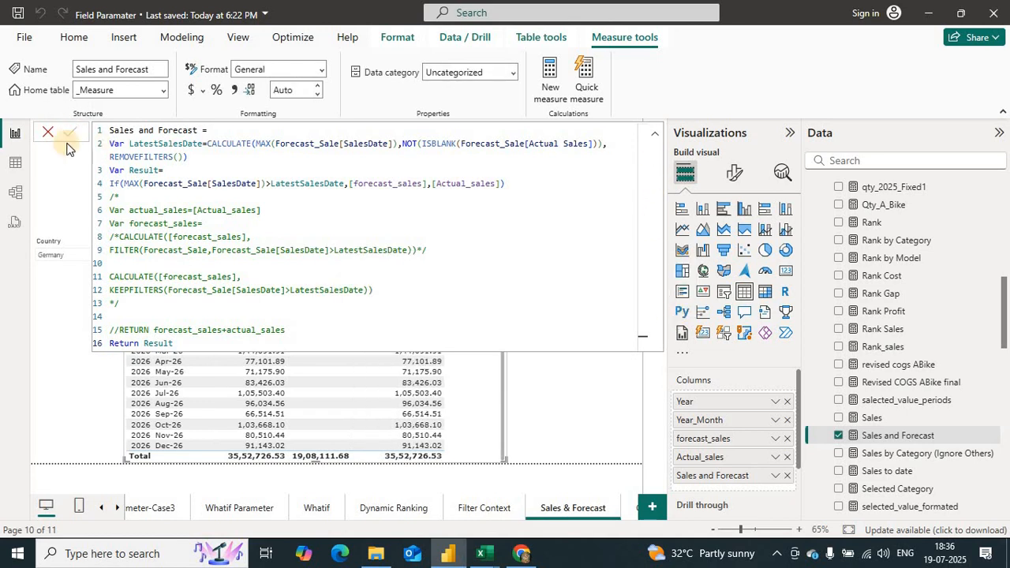
{"action": "left_click", "coordinate": [43, 134]}
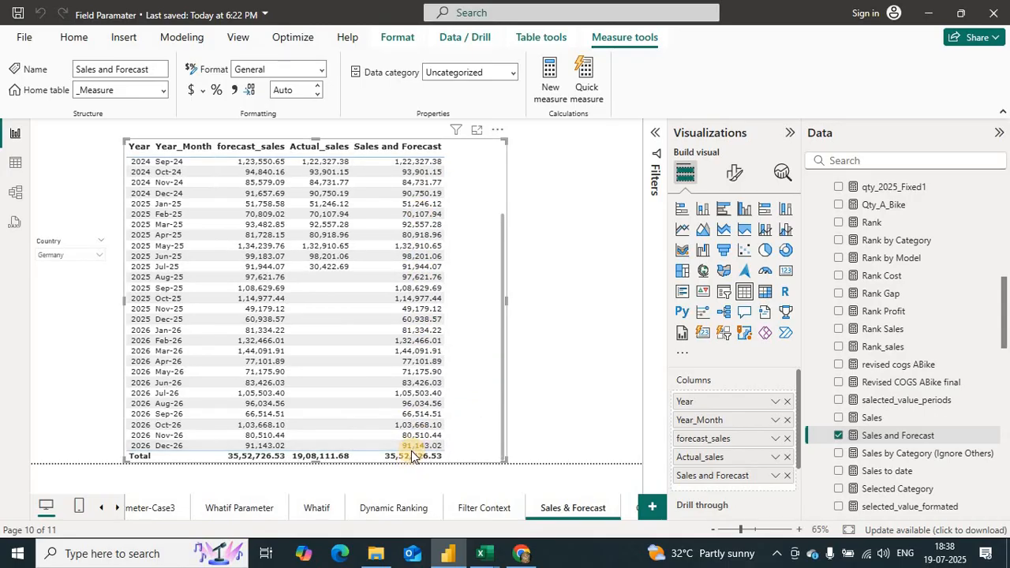
Reopen the Sales and Forecast formula and comment out the Var Result IF block using /* and */.
{"action": "left_click", "coordinate": [873, 418]}
{"action": "left_click", "coordinate": [877, 434]}
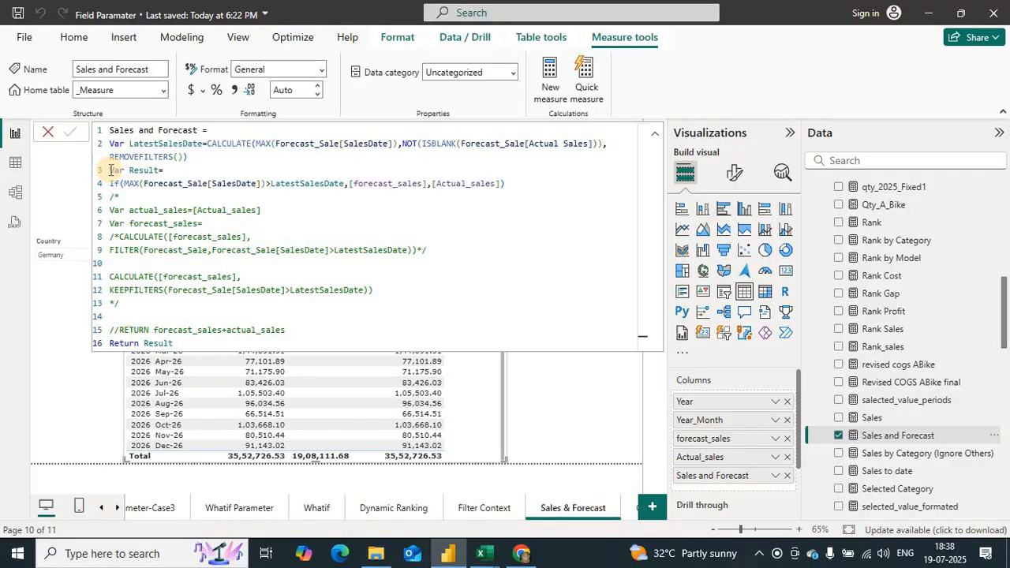
{"action": "left_click", "coordinate": [112, 170]}
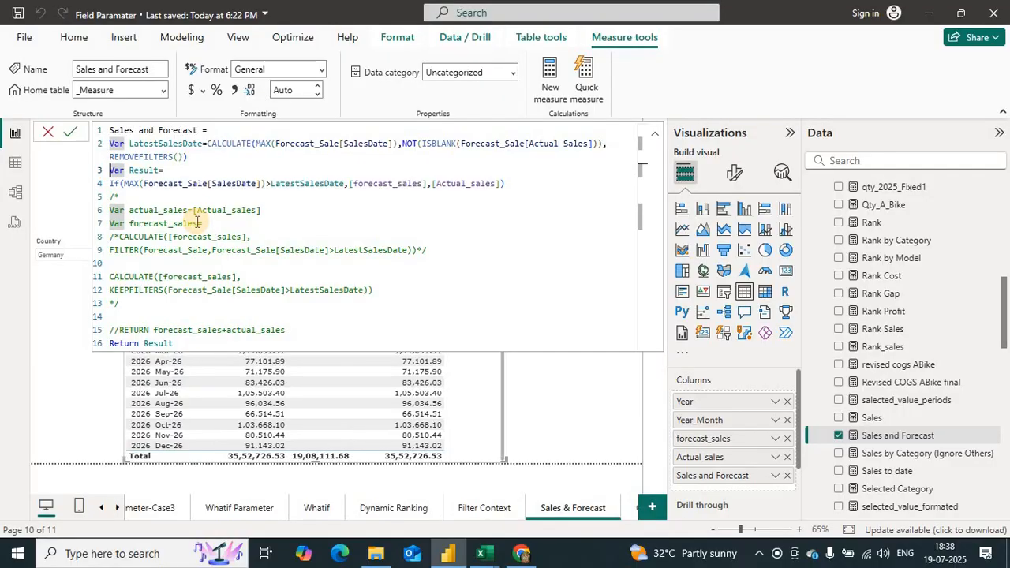
{"action": "type", "text": "/*"}
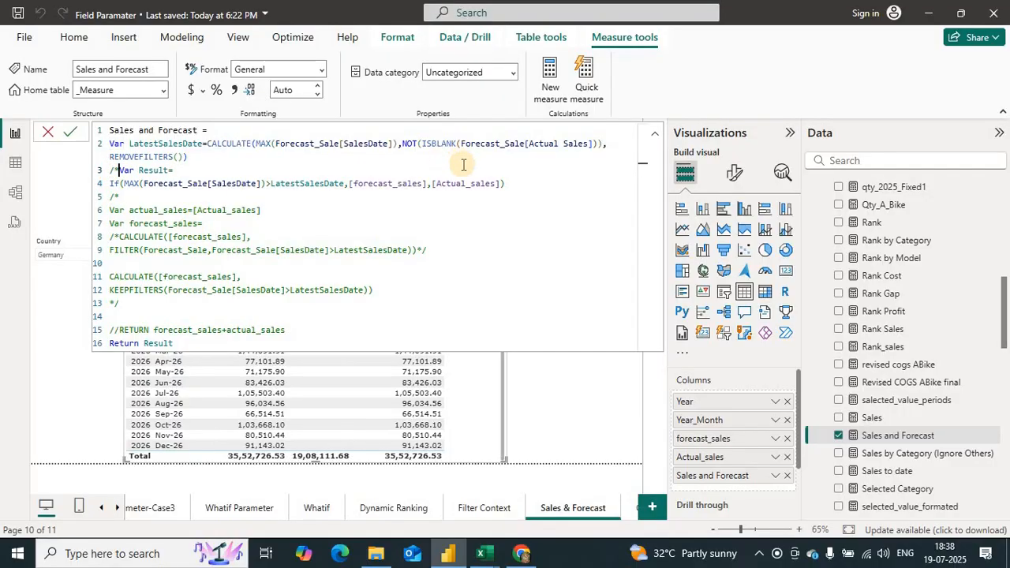
{"action": "left_click_drag", "start_coordinate": [120, 197], "coordinate": [92, 198]}
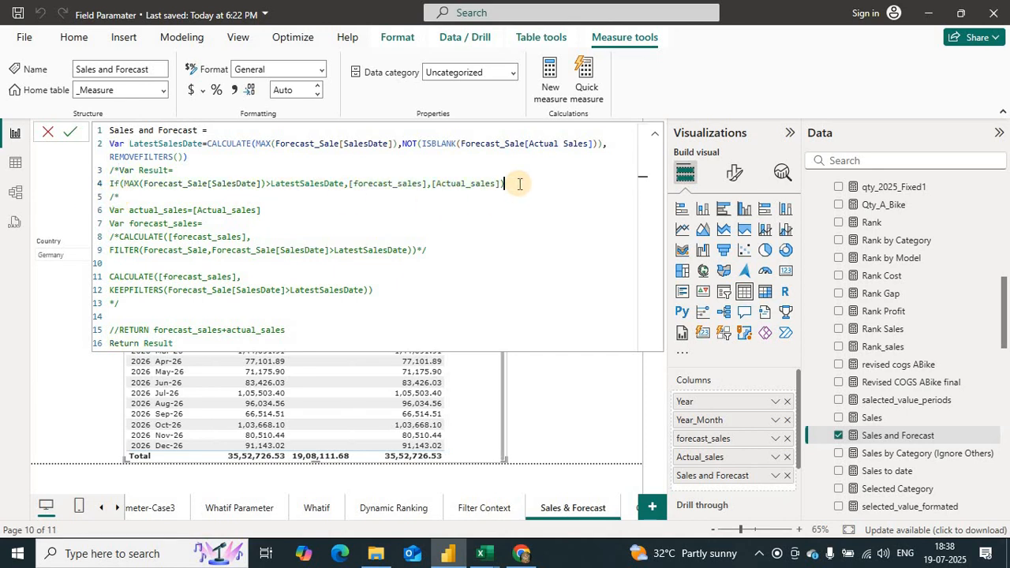
{"action": "type", "text": "/"}
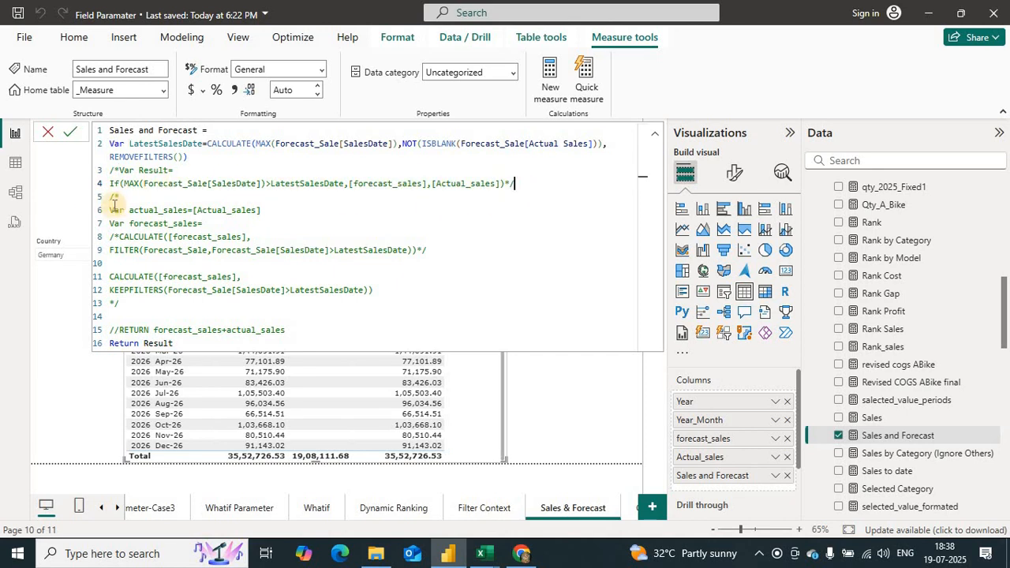
Remove the opening /* above Var actual_sales and review that variable's [Actual_sales] assignment.
{"action": "left_click_drag", "start_coordinate": [120, 197], "coordinate": [99, 197]}
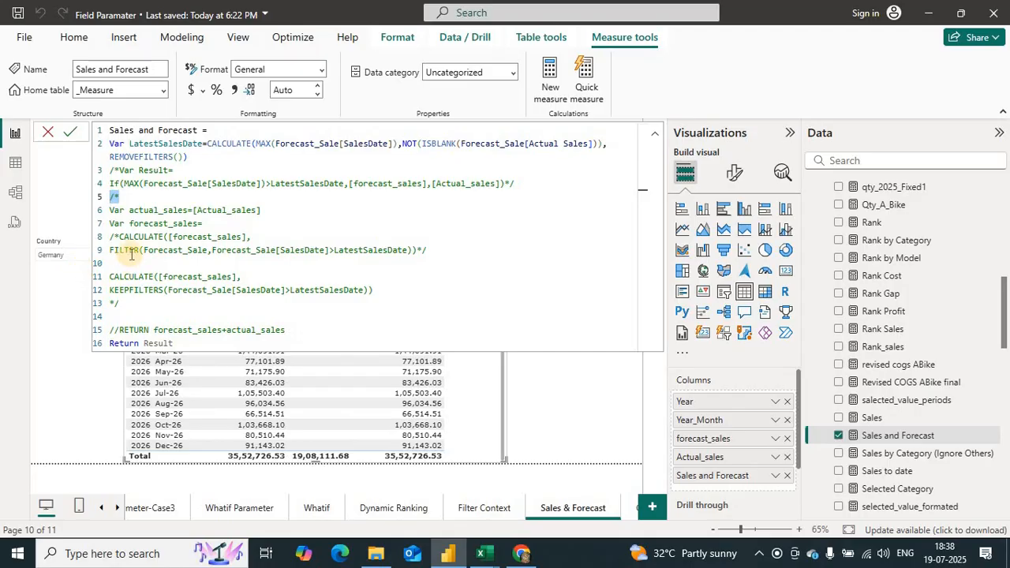
{"action": "double_click", "coordinate": [141, 210]}
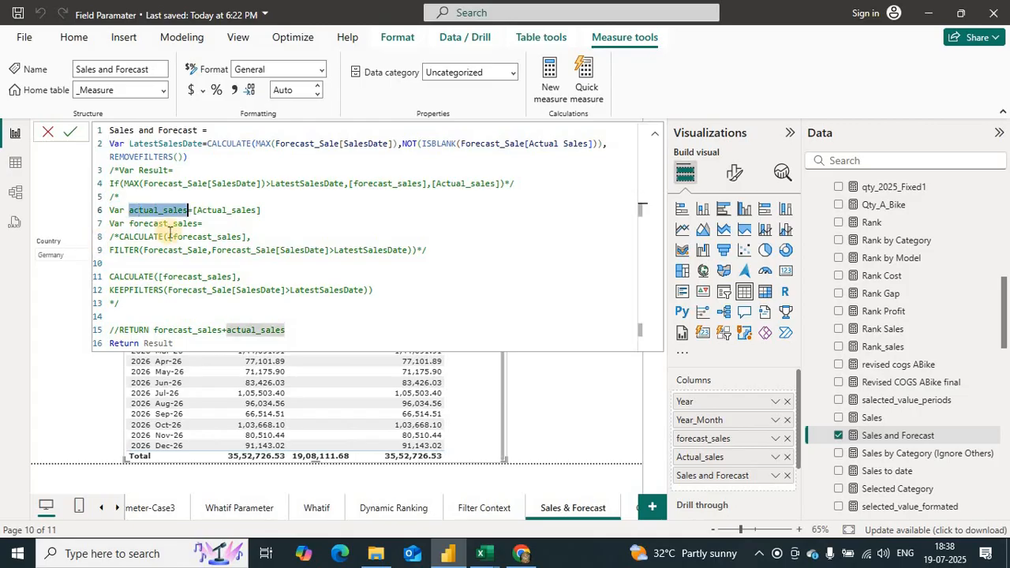
{"action": "left_click_drag", "start_coordinate": [120, 198], "coordinate": [93, 202]}
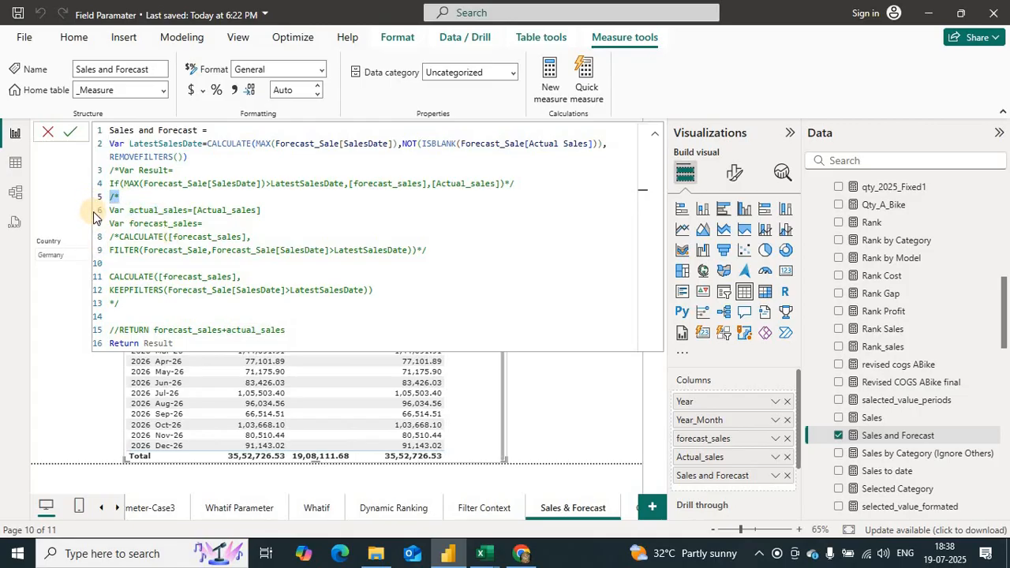
{"action": "key", "text": "BackSpace"}
{"action": "left_click_drag", "start_coordinate": [261, 212], "coordinate": [3, 203]}
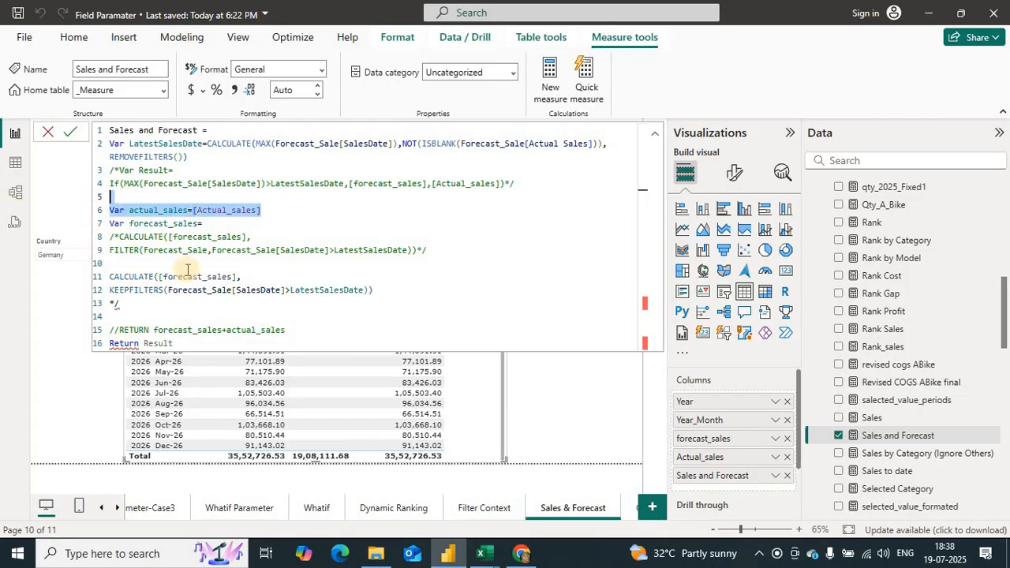
{"action": "double_click", "coordinate": [189, 213]}
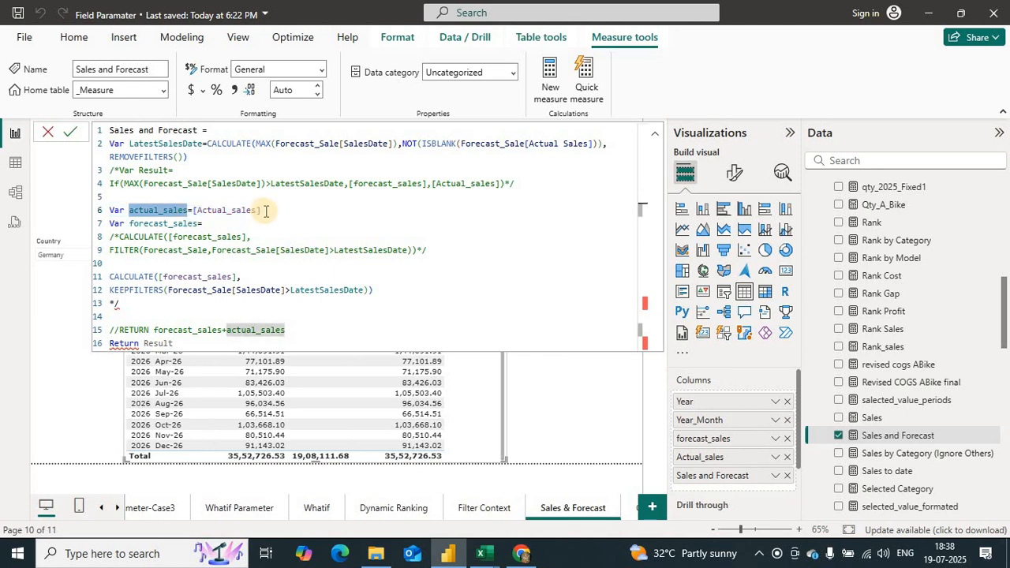
{"action": "left_click_drag", "start_coordinate": [265, 211], "coordinate": [193, 211]}
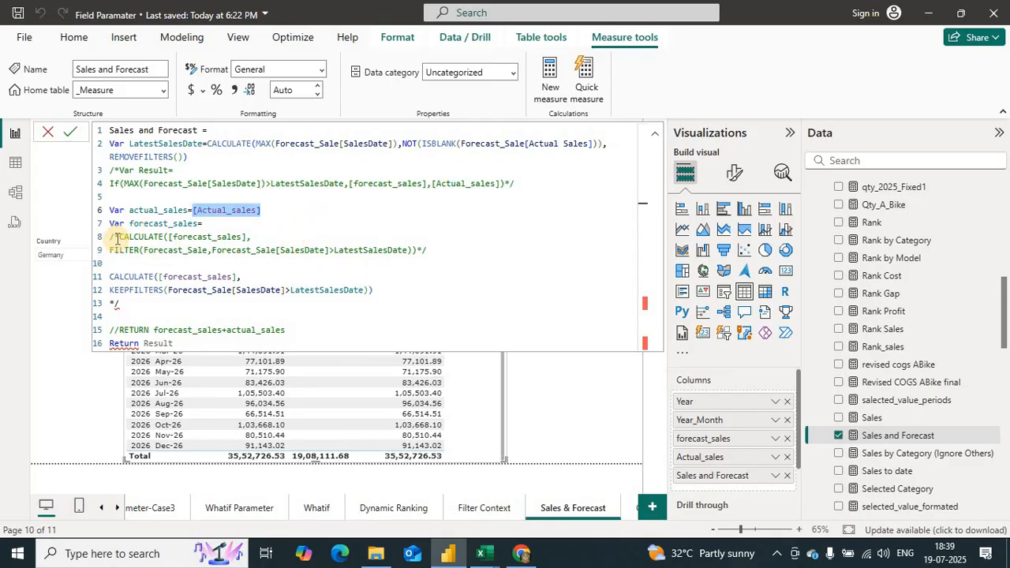
Uncomment the FILTER version of forecast_sales and enclose the KEEPFILTERS version in its own /* and */.
{"action": "left_click", "coordinate": [92, 241]}
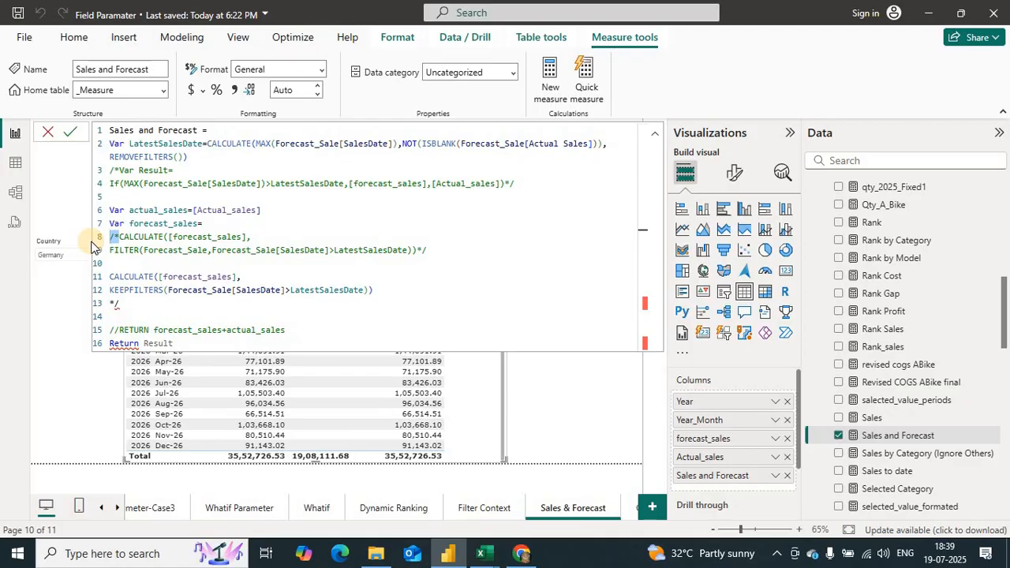
{"action": "key", "text": "Delete"}
{"action": "left_click", "coordinate": [120, 303]}
{"action": "key", "text": "BackSpace"}
{"action": "key", "text": "BackSpace"}
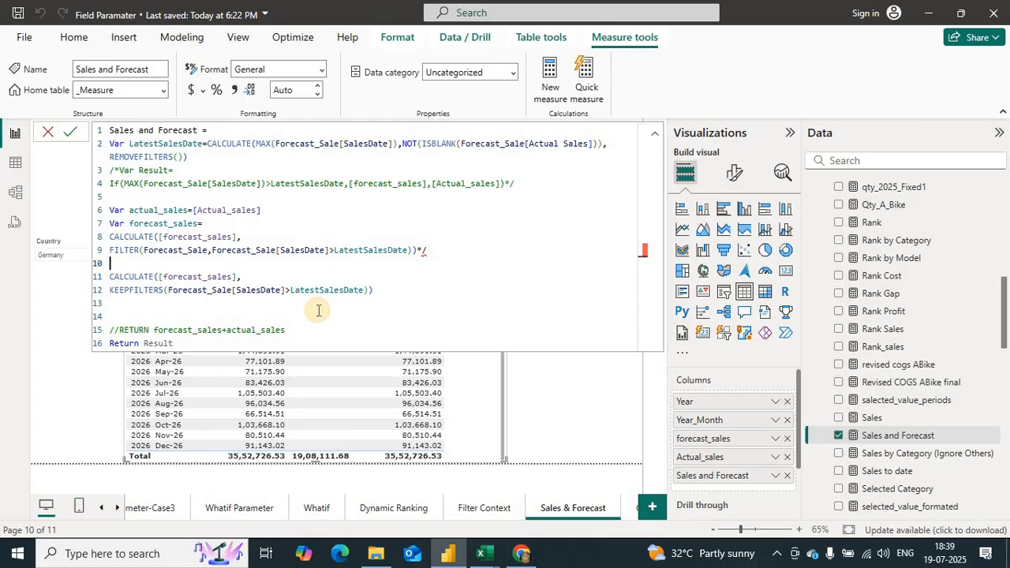
{"action": "left_click", "coordinate": [126, 306]}
{"action": "type", "text": "*"}
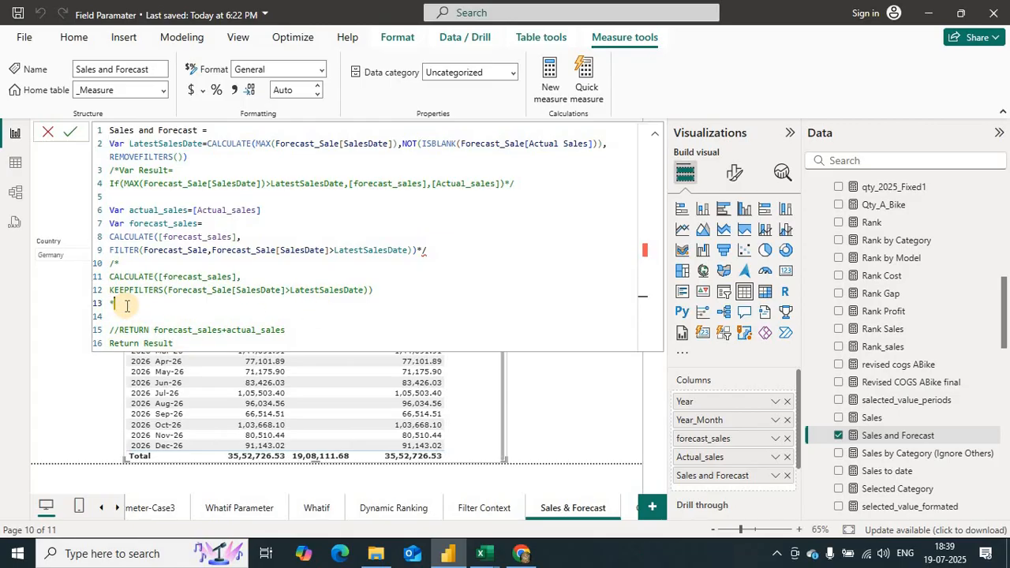
{"action": "type", "text": "/"}
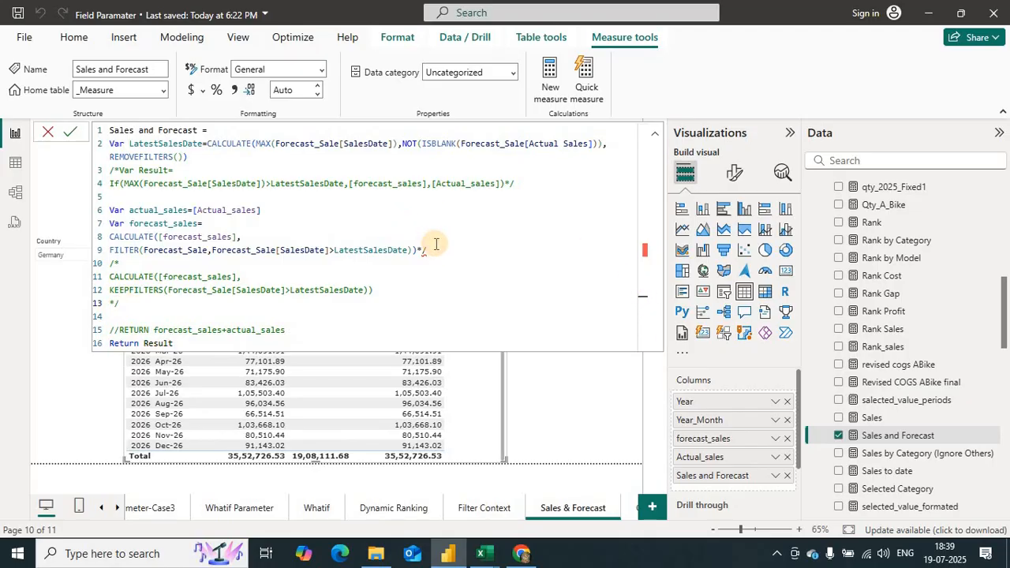
{"action": "key", "text": "BackSpace"}
{"action": "key", "text": "BackSpace"}
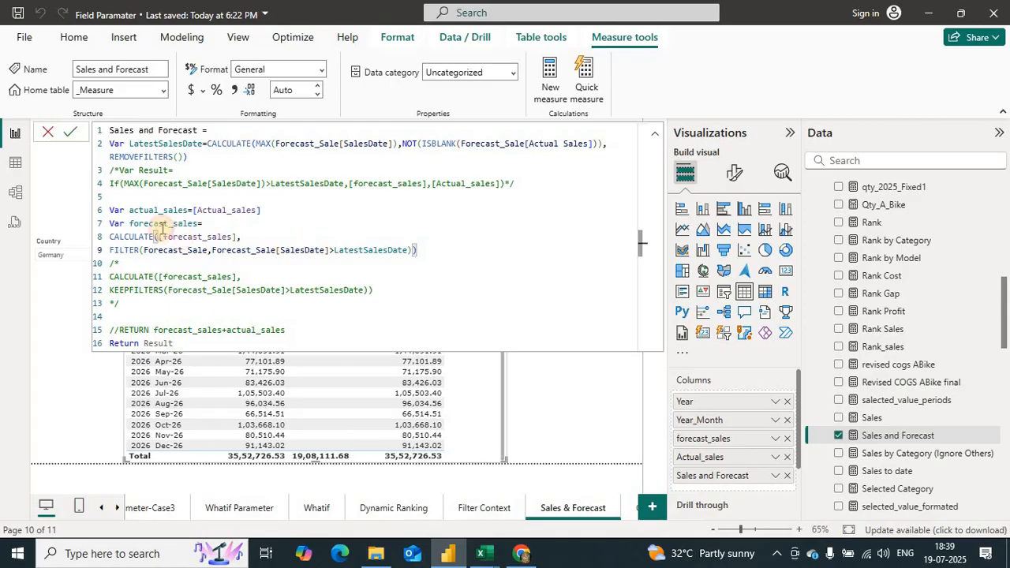
Examine the forecast_sales variable: its CALCULATE of [forecast_sales] and the FILTER on Forecast_Sale comparing SalesDate with LatestSalesDate.
{"action": "left_click", "coordinate": [161, 227]}
{"action": "left_click", "coordinate": [119, 237]}
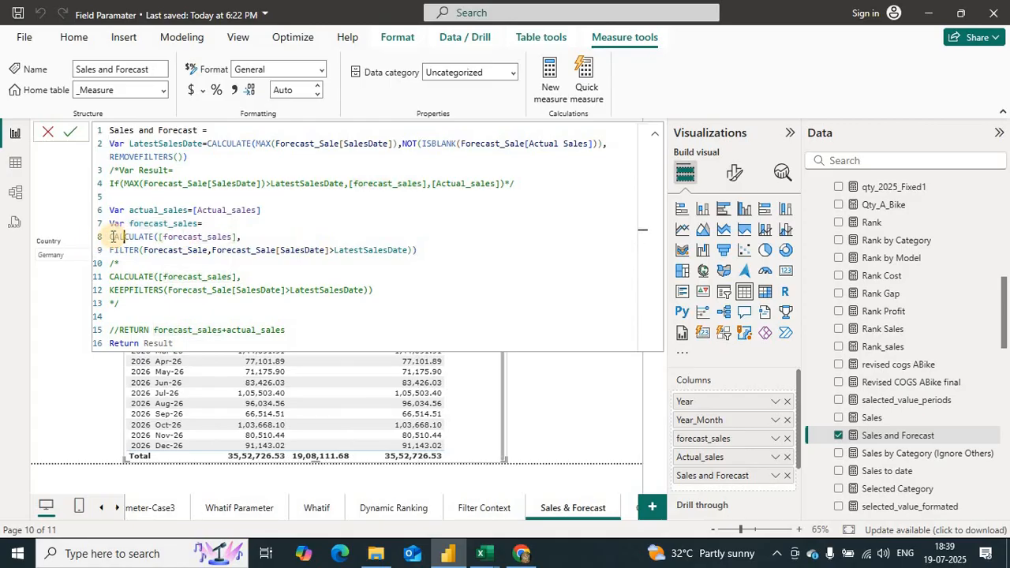
{"action": "double_click", "coordinate": [182, 250]}
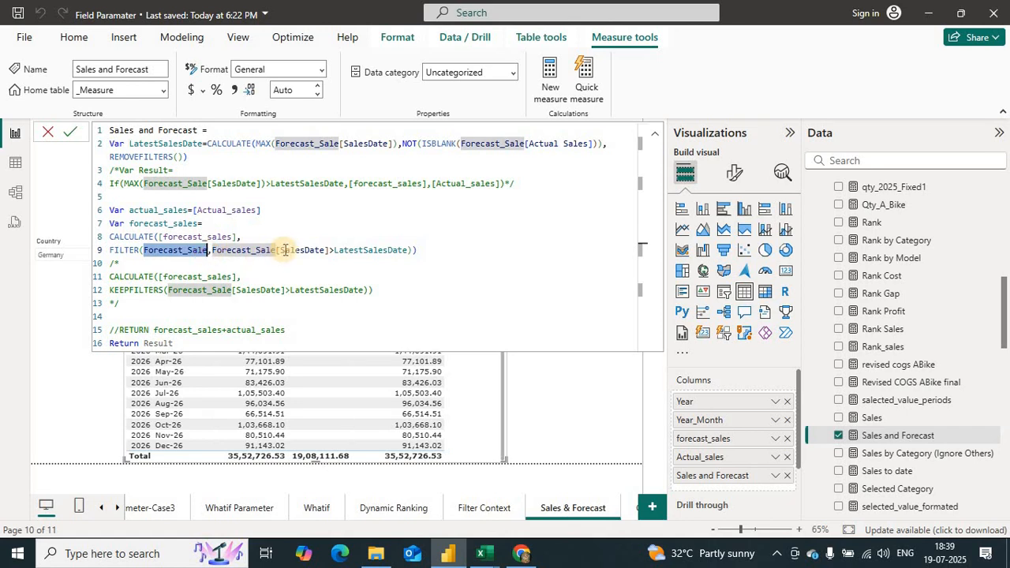
{"action": "left_click_drag", "start_coordinate": [282, 250], "coordinate": [412, 252]}
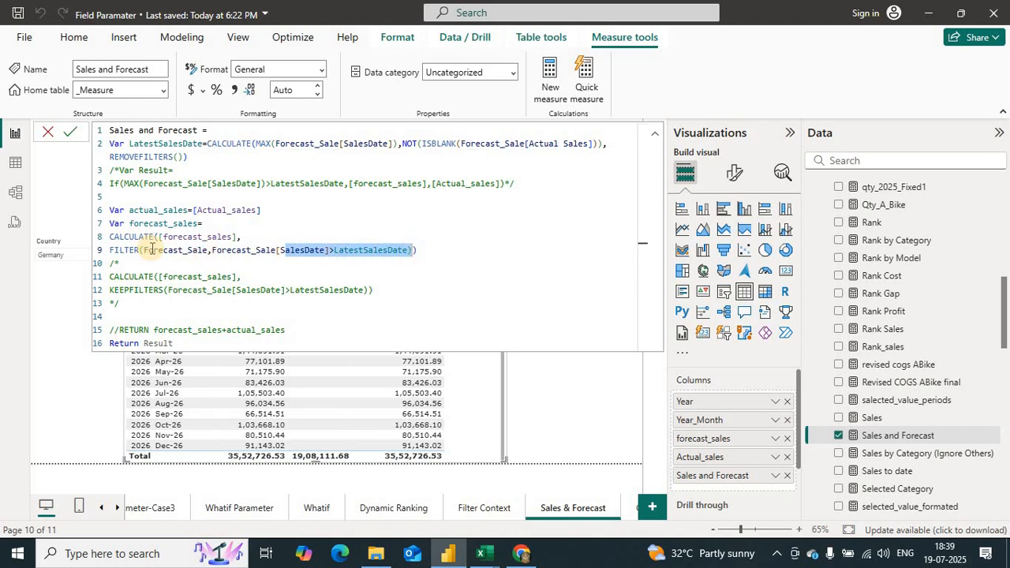
{"action": "double_click", "coordinate": [180, 250]}
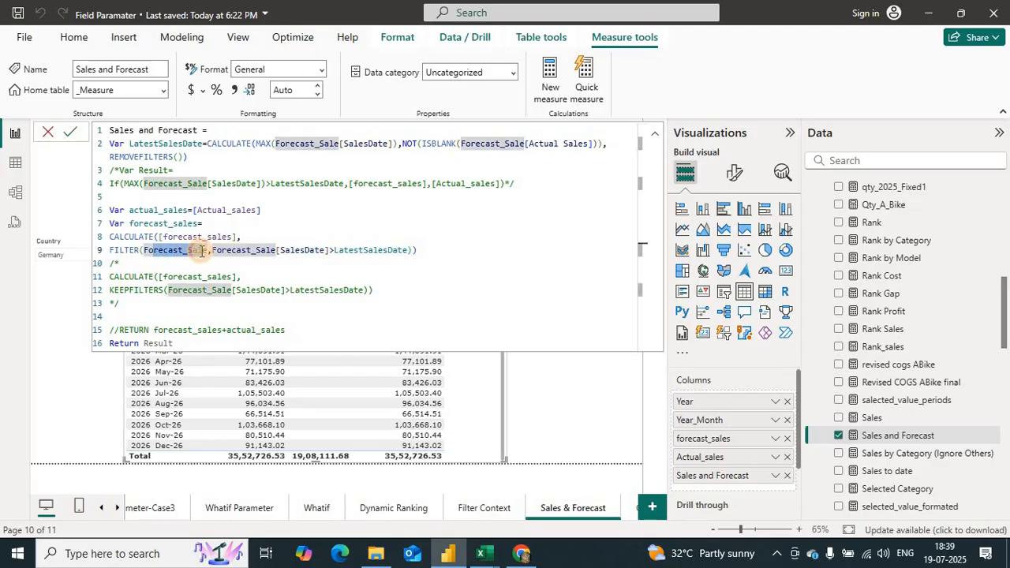
{"action": "double_click", "coordinate": [375, 249]}
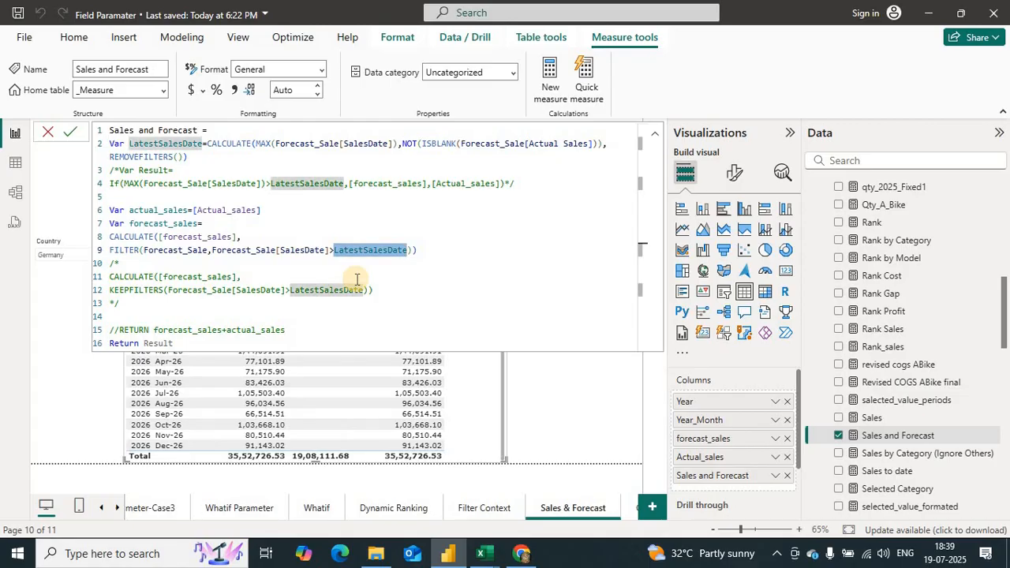
{"action": "double_click", "coordinate": [198, 236]}
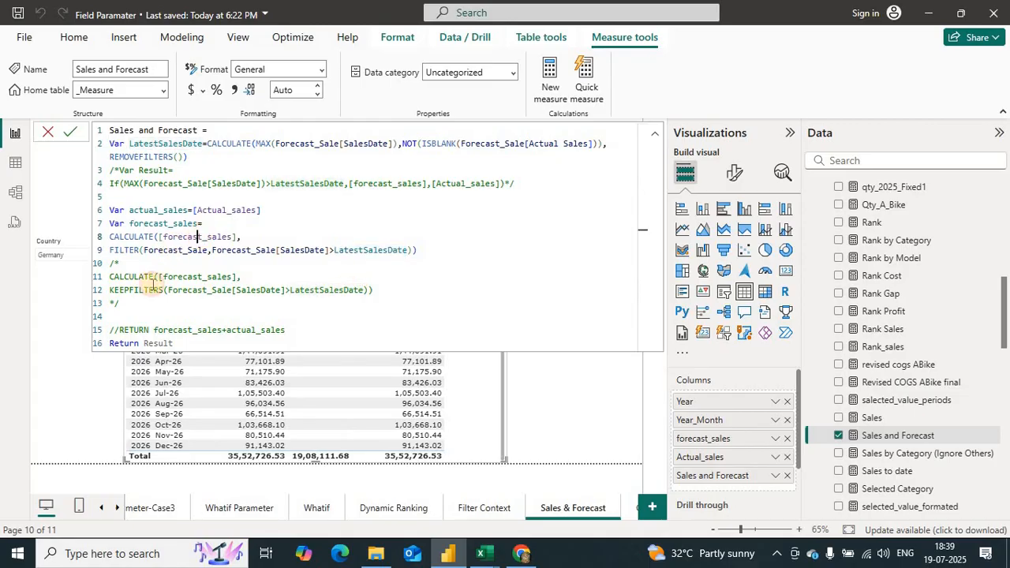
{"action": "double_click", "coordinate": [140, 223]}
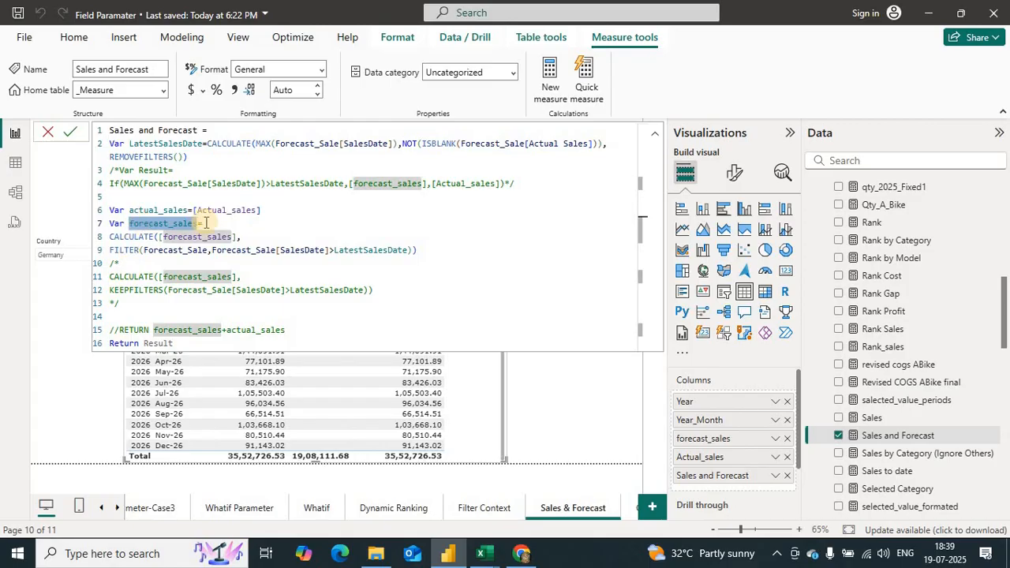
Comment out Return Result, activate RETURN forecast_sales+actual_sales, commit the measure and collapse its formula to expose the table.
{"action": "left_click", "coordinate": [118, 330]}
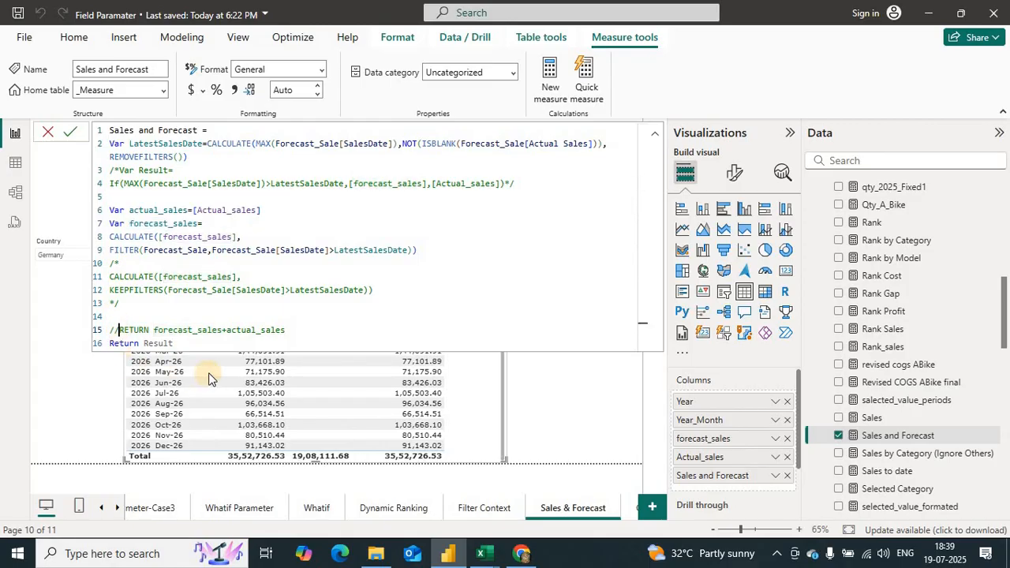
{"action": "key", "text": "Left"}
{"action": "left_click", "coordinate": [108, 343]}
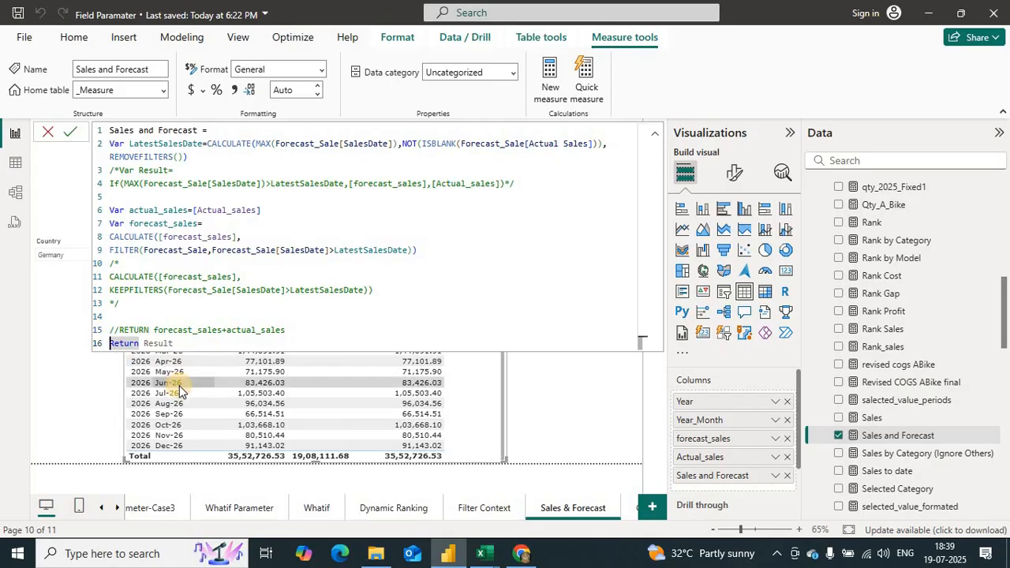
{"action": "type", "text": "//"}
{"action": "left_click", "coordinate": [118, 330]}
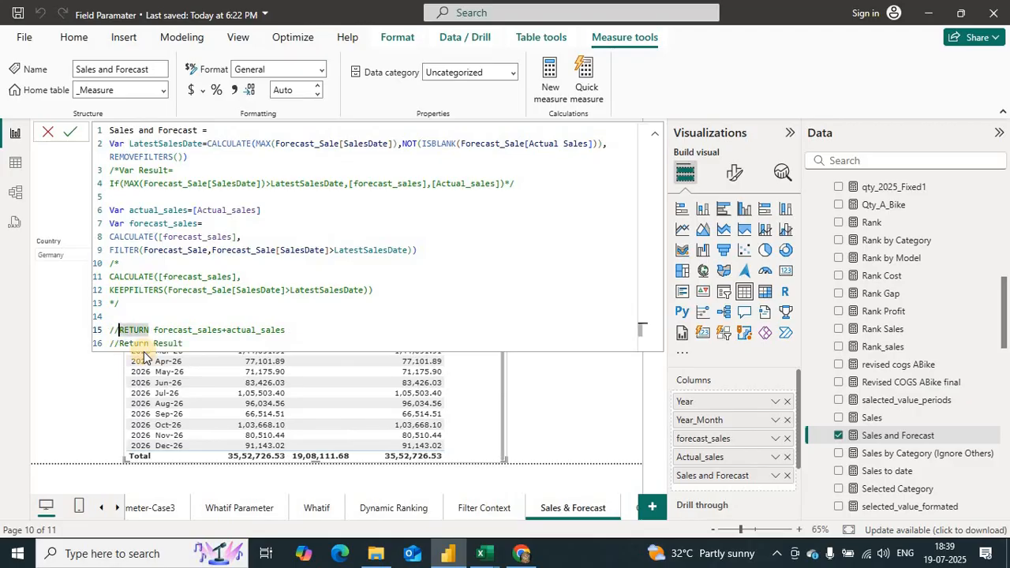
{"action": "key", "text": "BackSpace"}
{"action": "key", "text": "BackSpace"}
{"action": "left_click", "coordinate": [291, 332]}
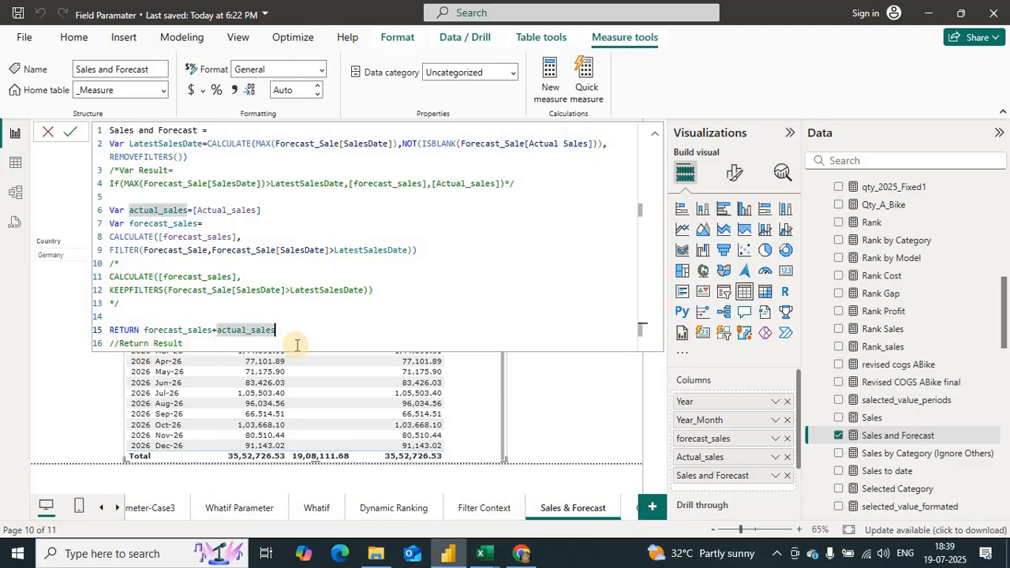
{"action": "left_click", "coordinate": [69, 132]}
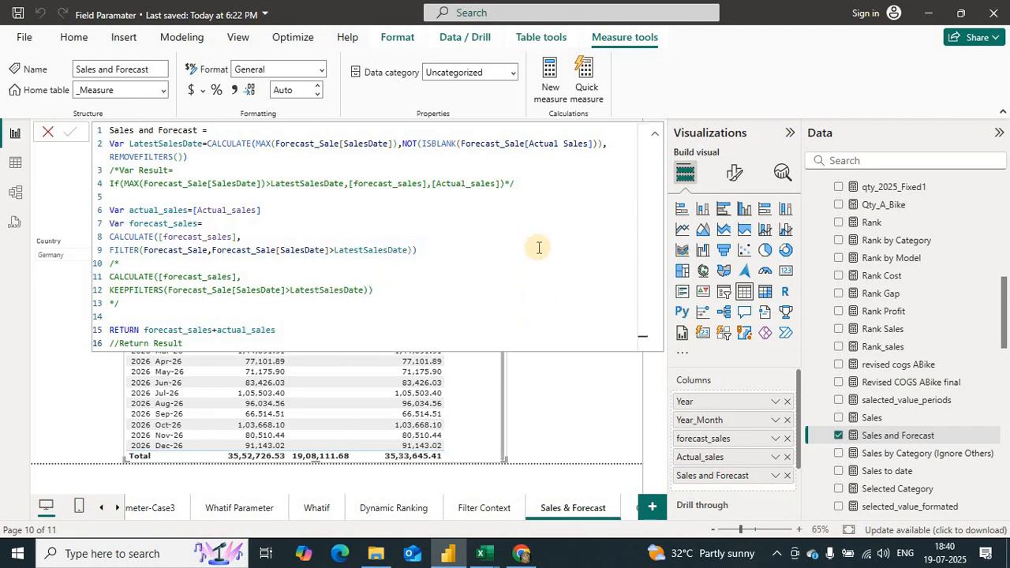
{"action": "left_click", "coordinate": [653, 134]}
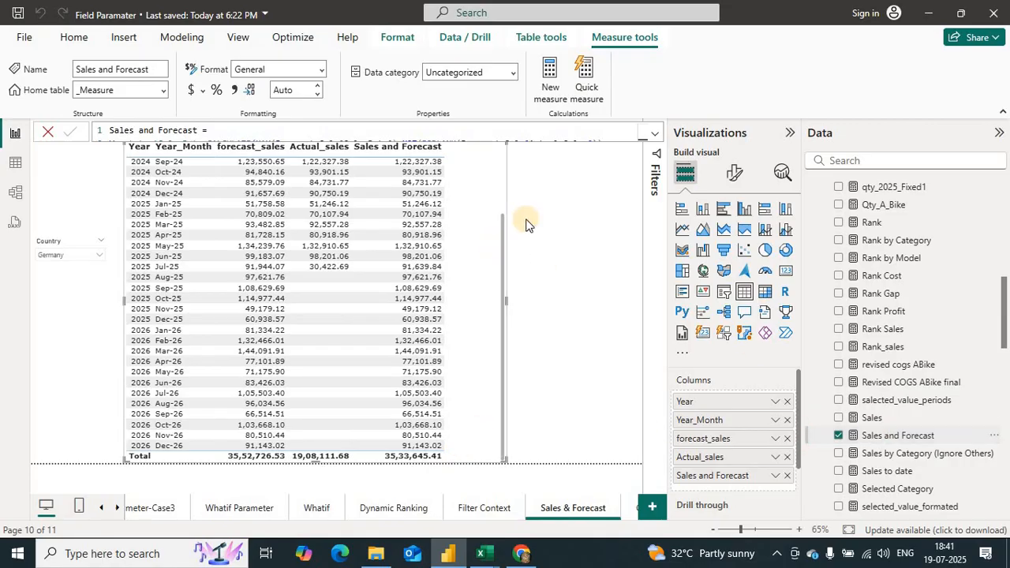
Reopen the Sales and Forecast formula and comment out the FILTER version of forecast_sales using /* and */.
{"action": "left_click", "coordinate": [655, 134]}
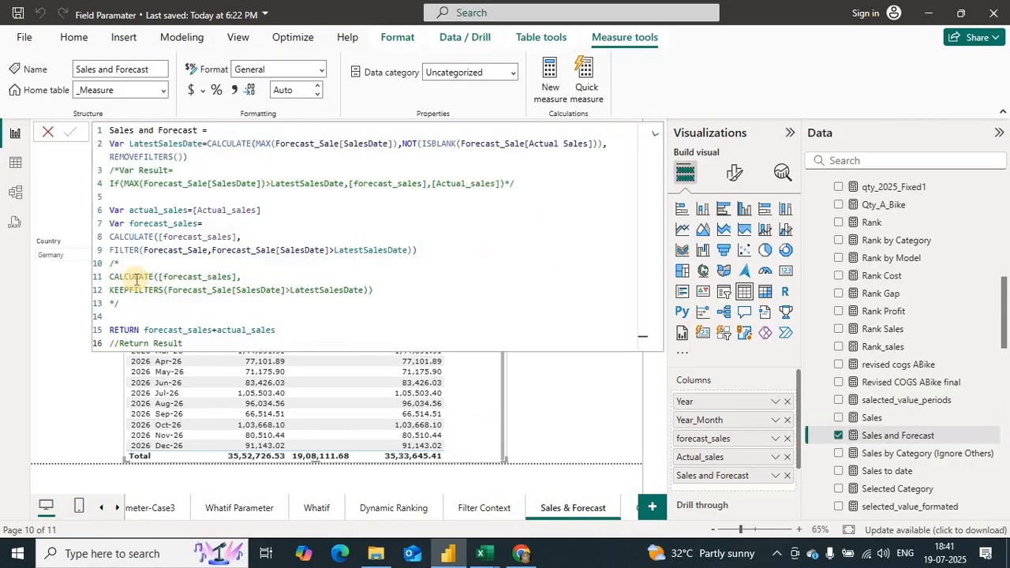
{"action": "left_click_drag", "start_coordinate": [114, 249], "coordinate": [411, 249]}
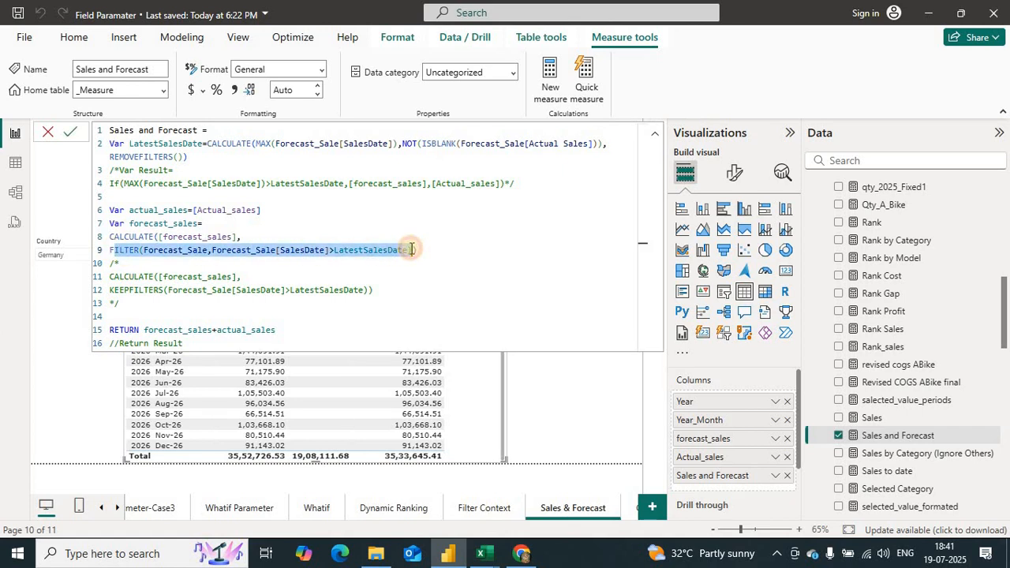
{"action": "left_click", "coordinate": [110, 263]}
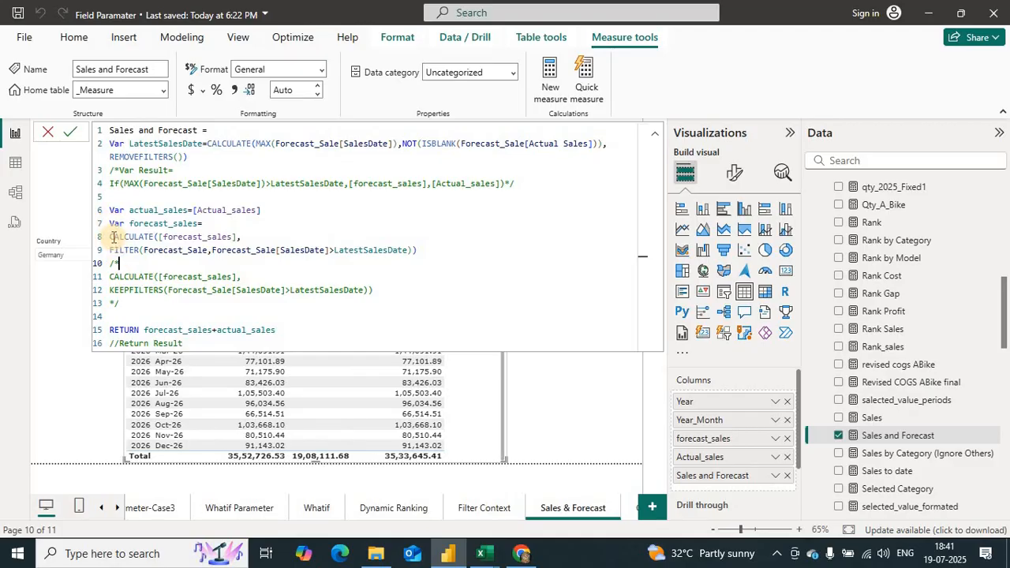
{"action": "left_click", "coordinate": [111, 237]}
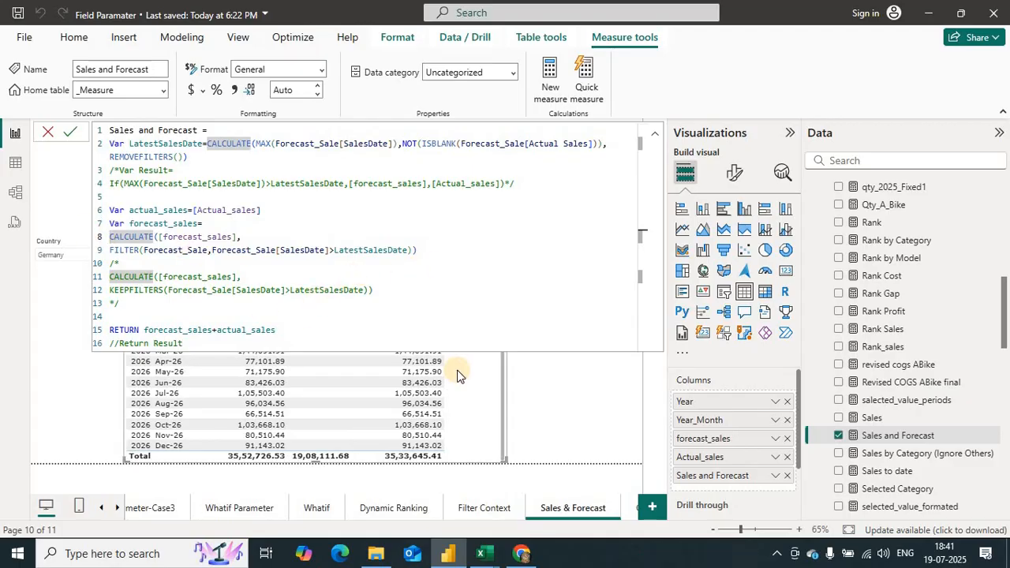
{"action": "type", "text": "/*"}
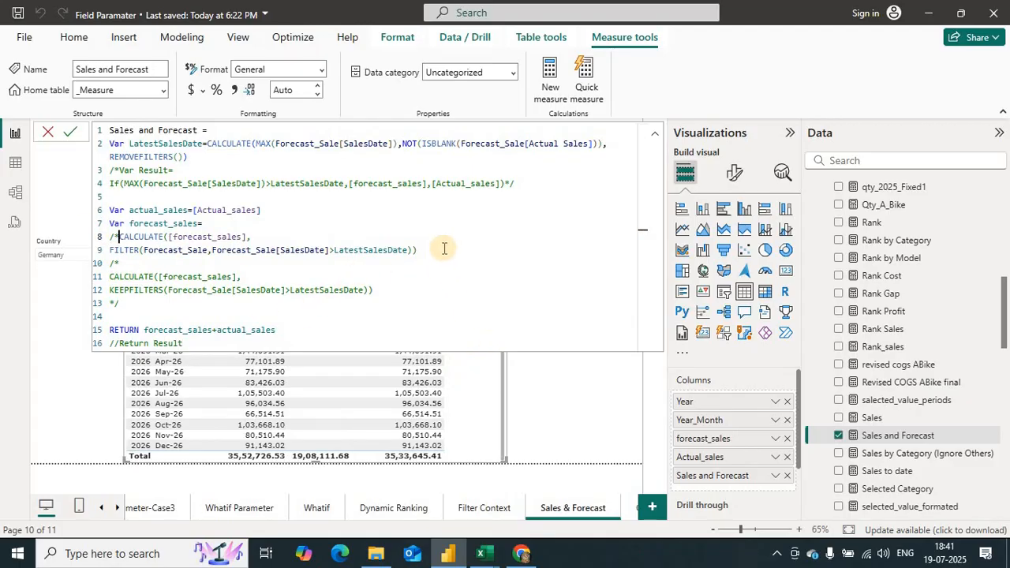
{"action": "left_click", "coordinate": [445, 248]}
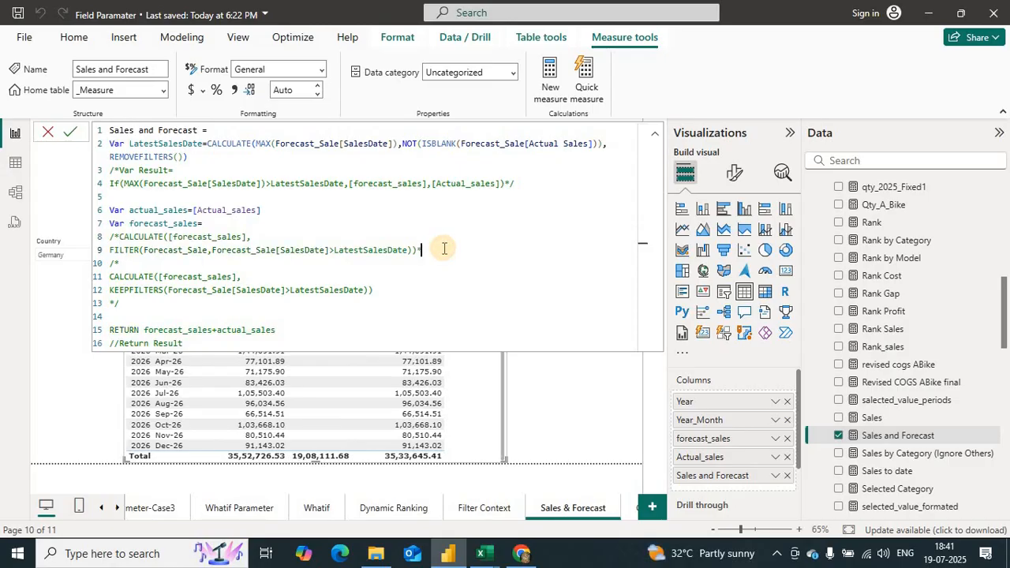
{"action": "type", "text": "*/"}
{"action": "key", "text": "Down"}
Uncomment the KEEPFILTERS version of forecast_sales by removing the /* and */ around it.
{"action": "left_click", "coordinate": [67, 270]}
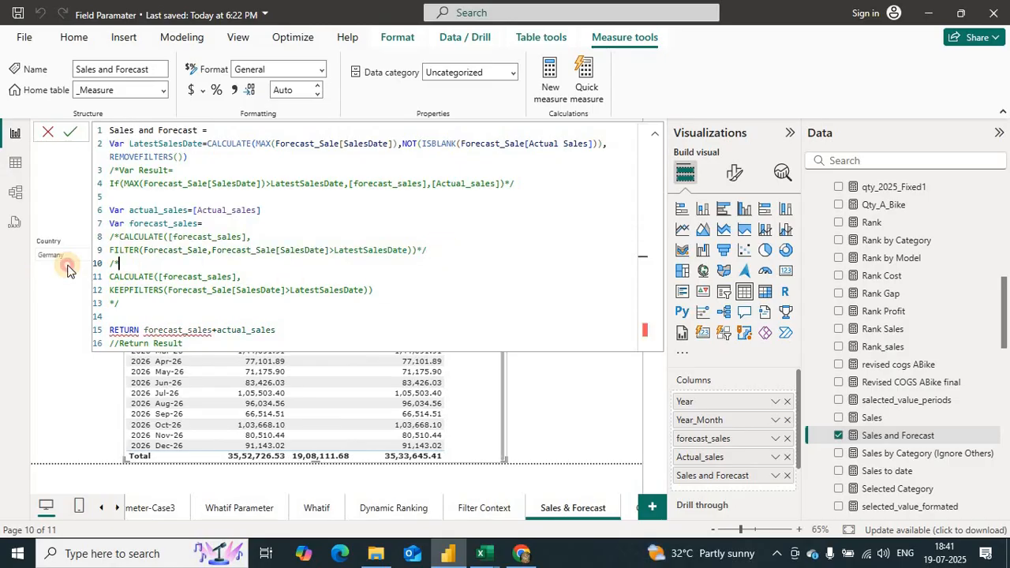
{"action": "key", "text": "BackSpace"}
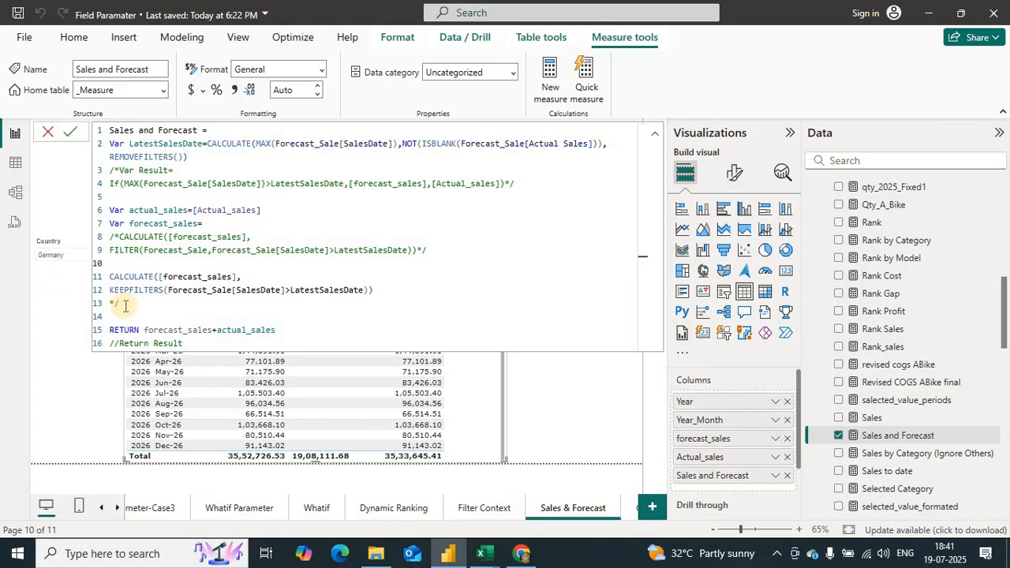
{"action": "left_click_drag", "start_coordinate": [122, 306], "coordinate": [93, 313]}
{"action": "key", "text": "BackSpace"}
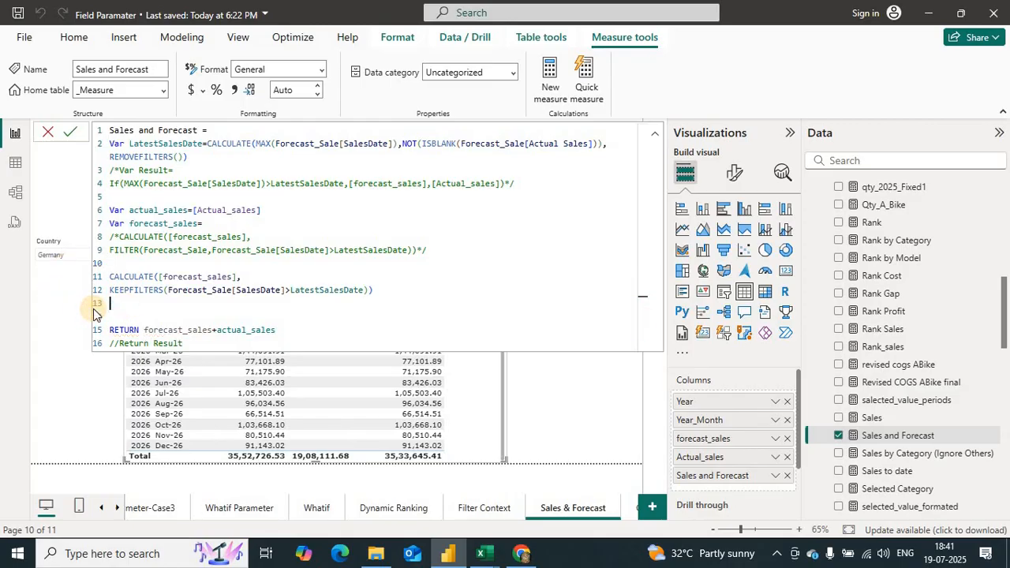
Compare the commented FILTER expression with the active KEEPFILTERS expression in forecast_sales.
{"action": "left_click_drag", "start_coordinate": [119, 234], "coordinate": [266, 250]}
{"action": "left_click_drag", "start_coordinate": [424, 242], "coordinate": [427, 250]}
{"action": "left_click", "coordinate": [140, 250]}
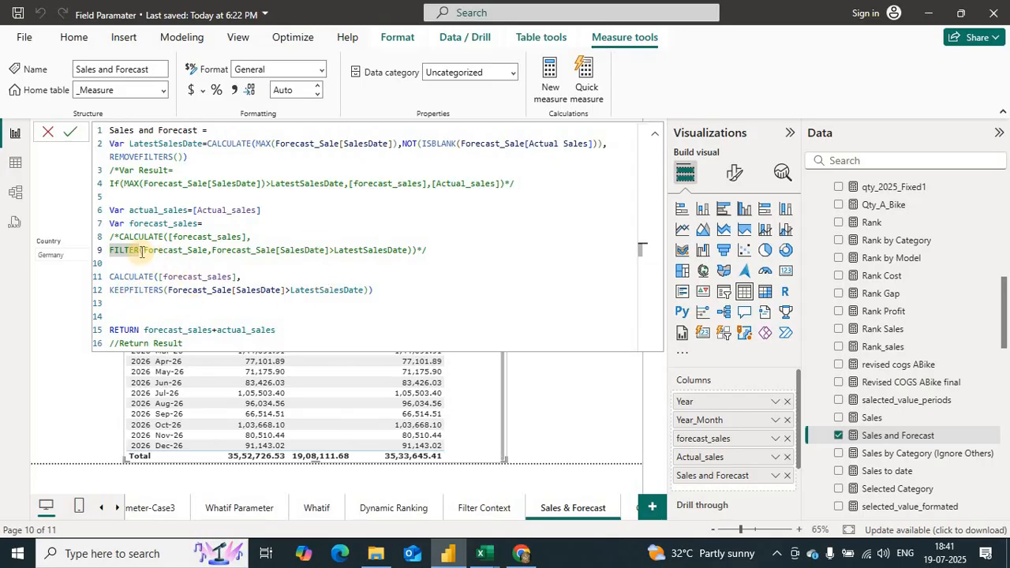
{"action": "double_click", "coordinate": [126, 291]}
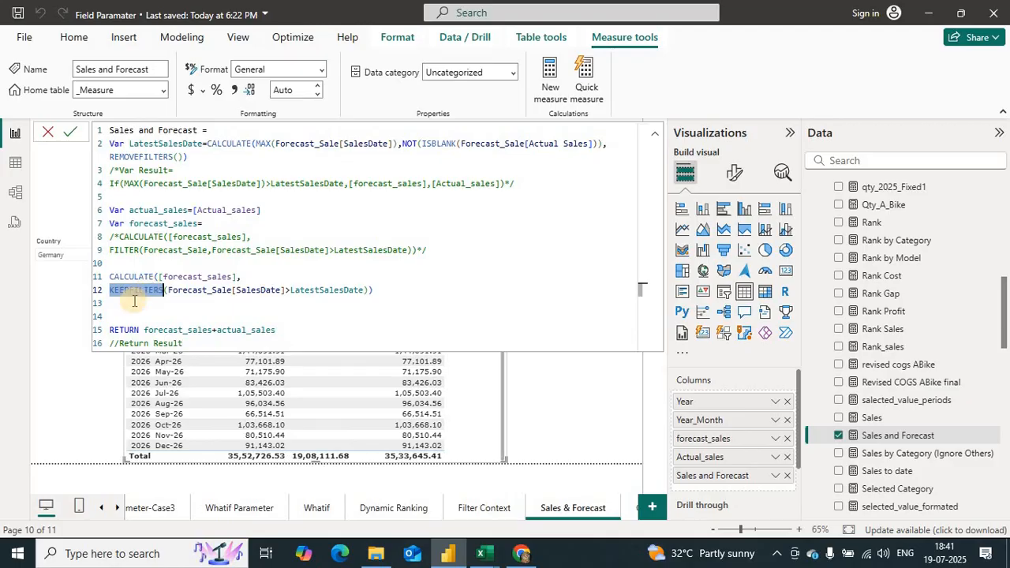
Examine the KEEPFILTERS condition comparing SalesDate with LatestSalesDate, its [forecast_sales] argument and the RETURN forecast_sales+actual_sales line.
{"action": "double_click", "coordinate": [201, 292]}
{"action": "left_click_drag", "start_coordinate": [291, 291], "coordinate": [304, 291]}
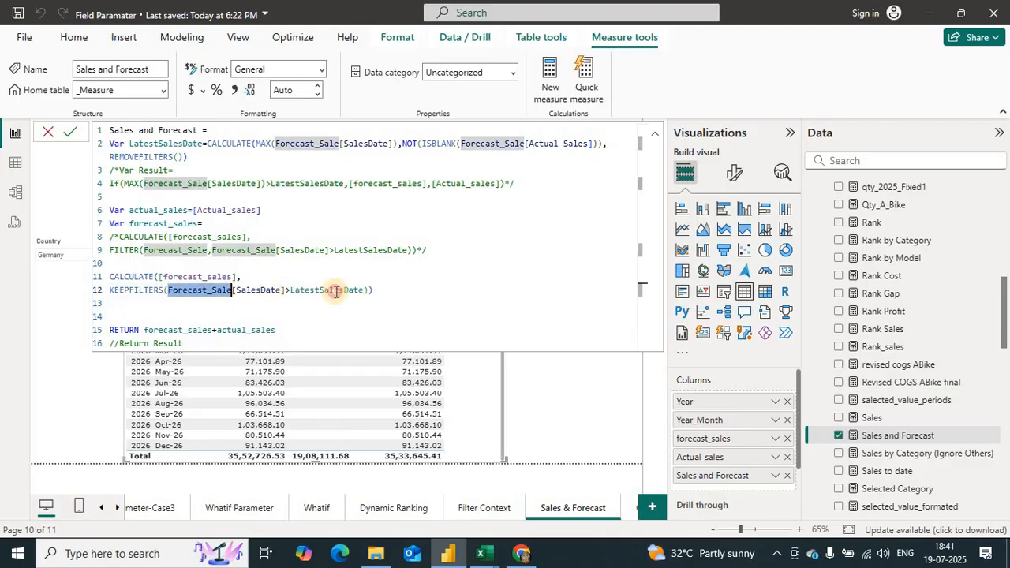
{"action": "double_click", "coordinate": [361, 291]}
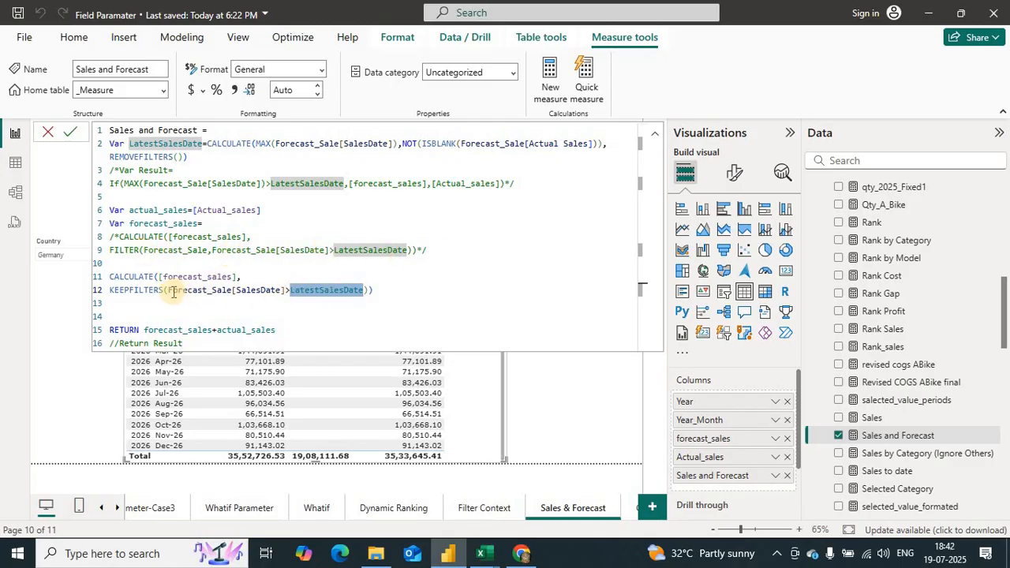
{"action": "left_click_drag", "start_coordinate": [110, 290], "coordinate": [163, 289]}
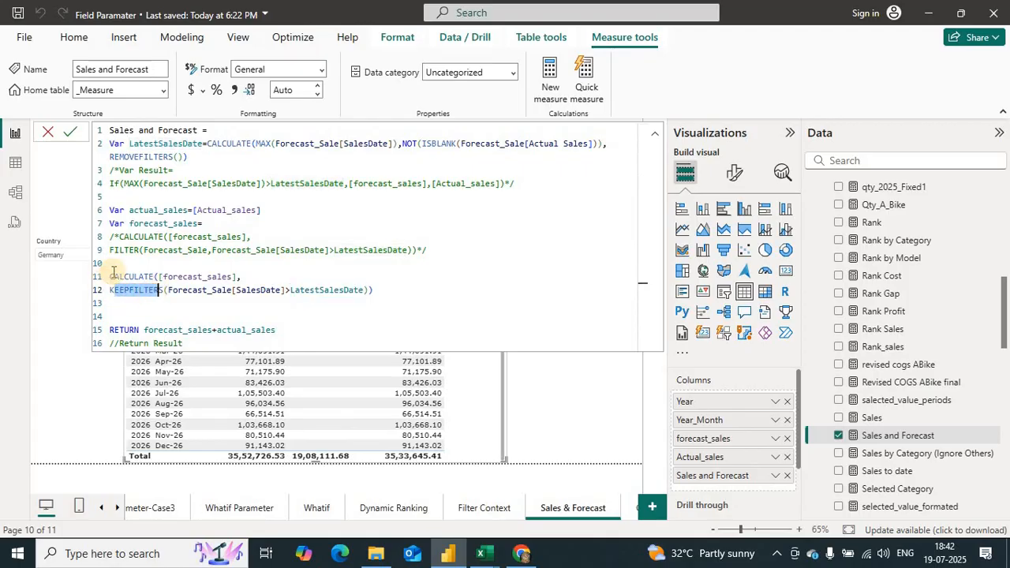
{"action": "double_click", "coordinate": [217, 277]}
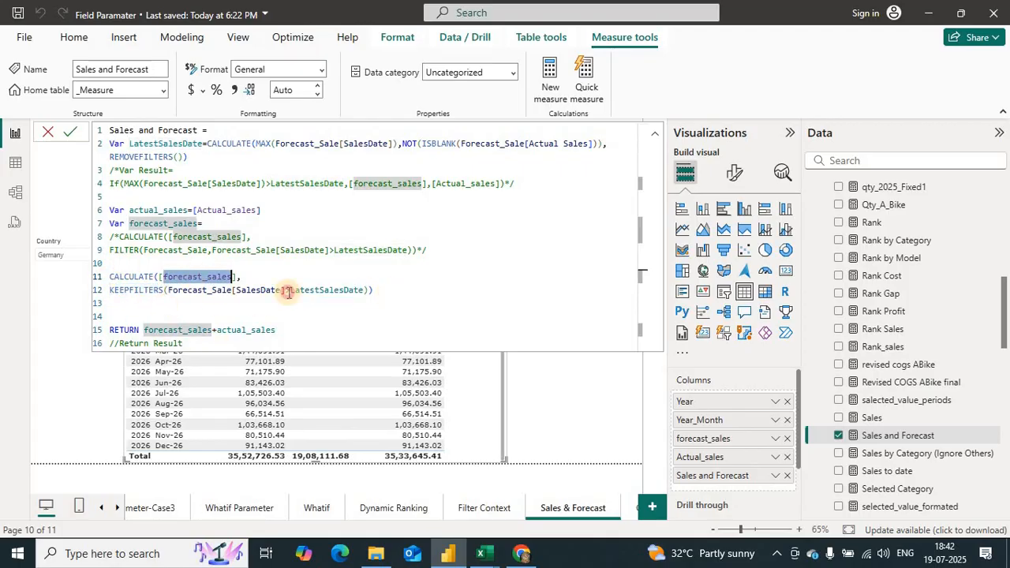
{"action": "left_click_drag", "start_coordinate": [373, 290], "coordinate": [4, 269]}
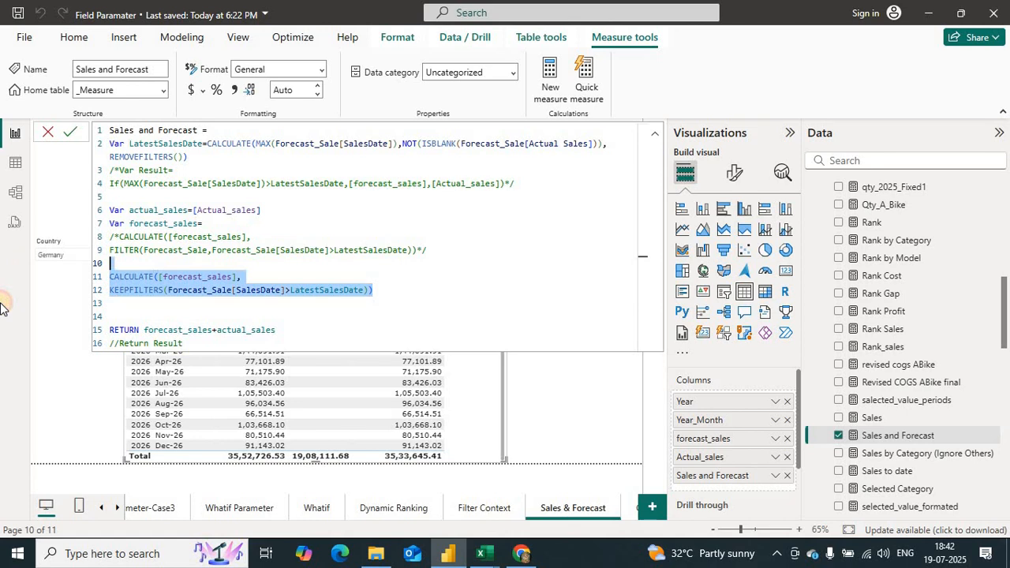
{"action": "left_click", "coordinate": [171, 333]}
{"action": "left_click", "coordinate": [260, 330]}
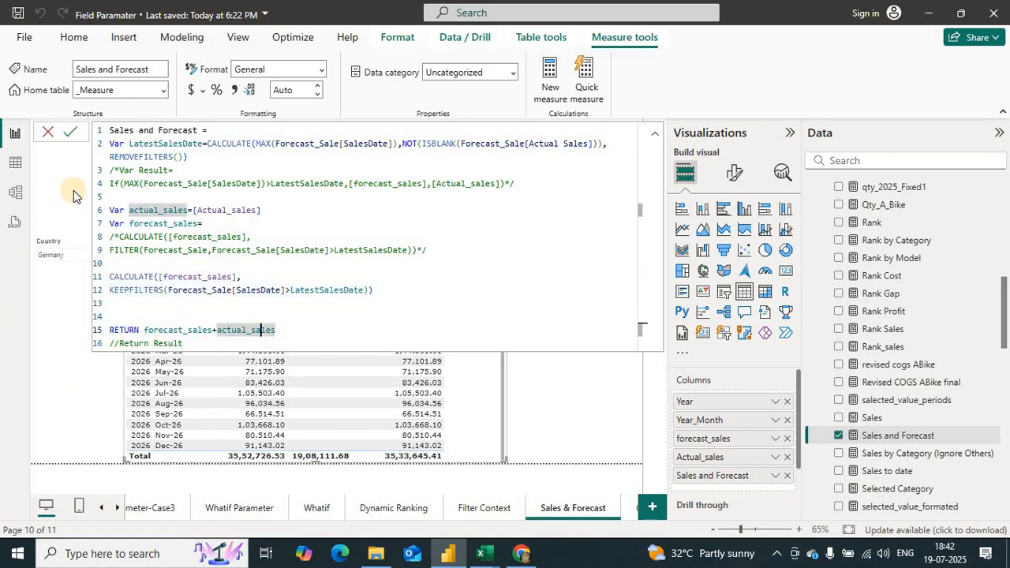
Commit the Sales and Forecast measure with its KEEPFILTERS version and collapse the formula to expose the table.
{"action": "left_click", "coordinate": [418, 448]}
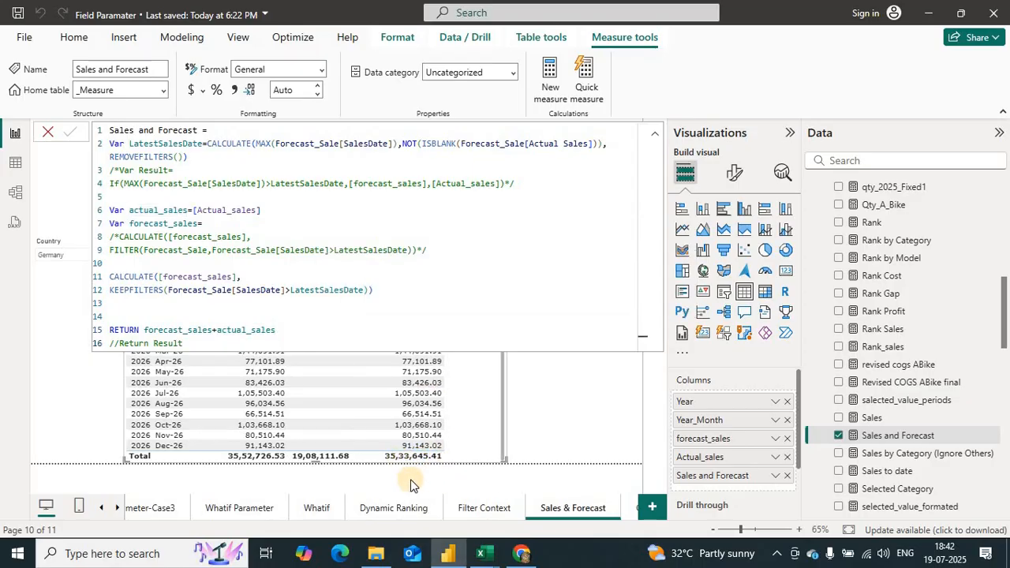
{"action": "left_click_drag", "start_coordinate": [197, 337], "coordinate": [130, 110]}
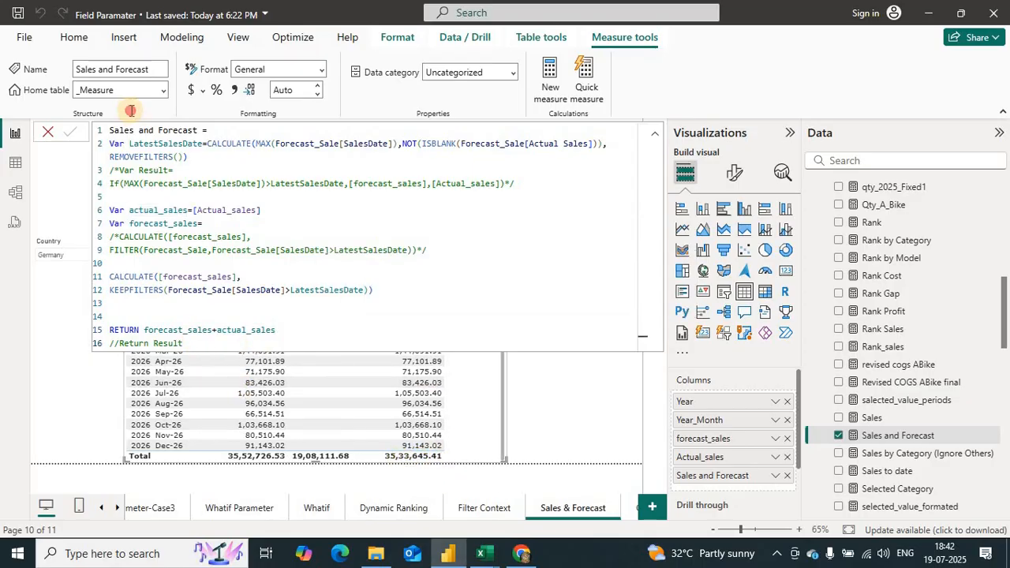
{"action": "left_click", "coordinate": [654, 134]}
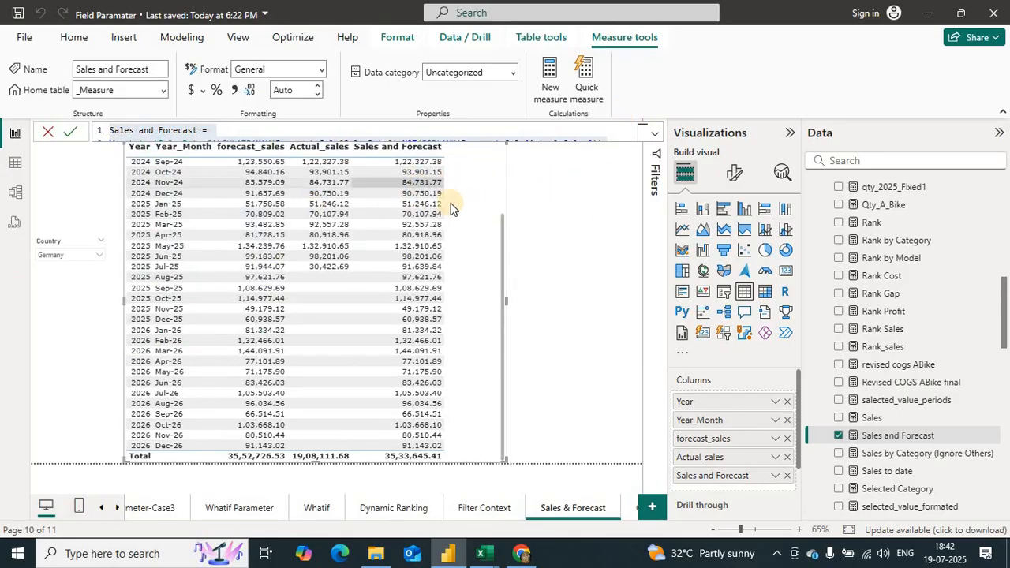
Look through the report pages, including Filed Parameter, Filed Parameter-Decomposition, Field Parameter-Case3, Sales & Forecast and Filter Context.
{"action": "left_click", "coordinate": [115, 511]}
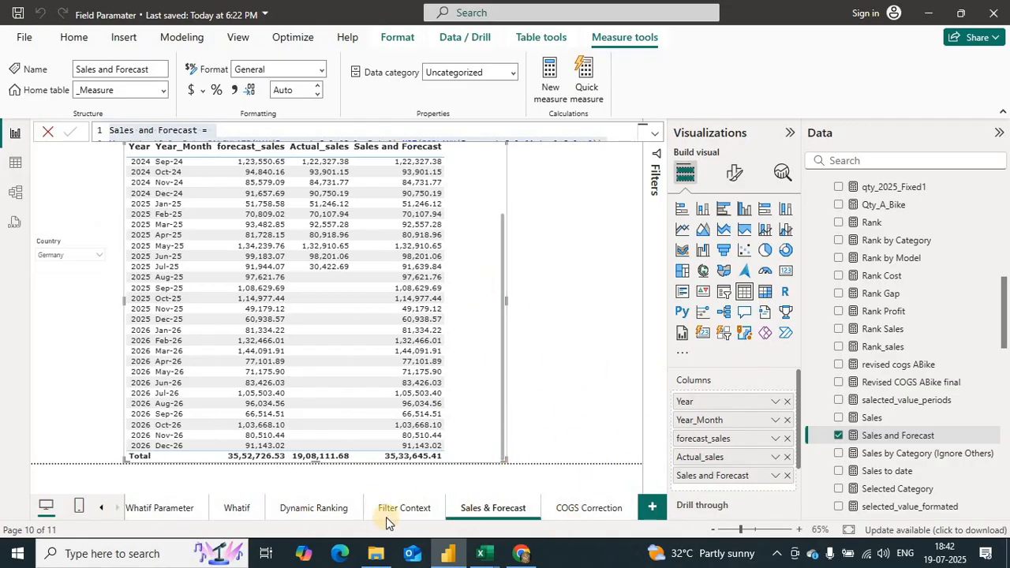
{"action": "left_click", "coordinate": [567, 216]}
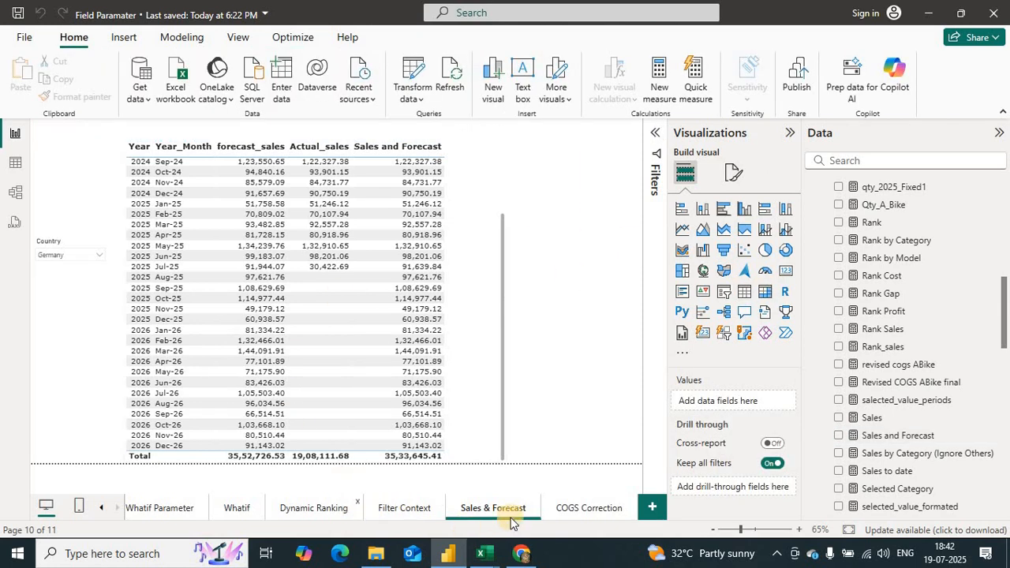
{"action": "left_click", "coordinate": [102, 514]}
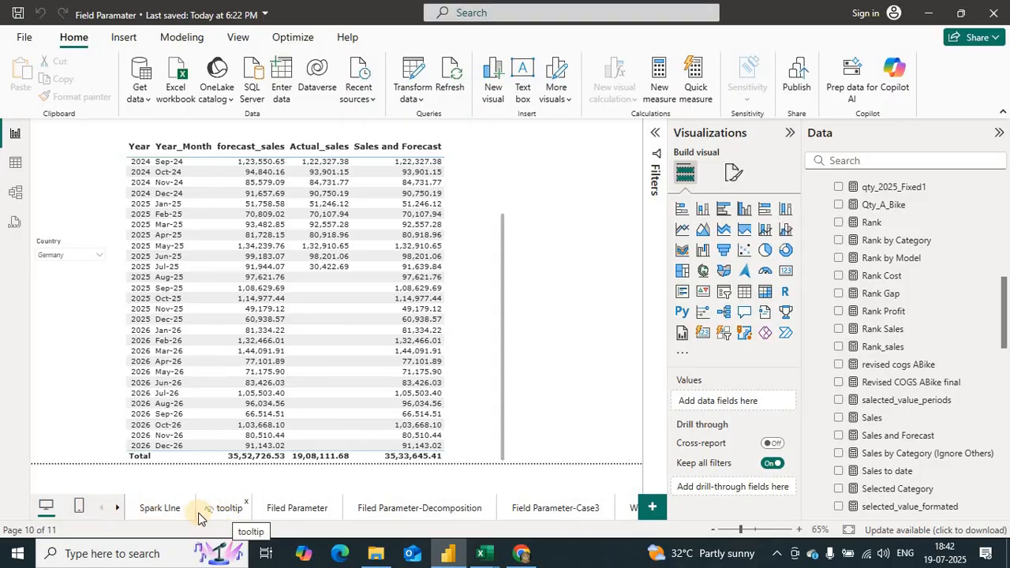
{"action": "left_click", "coordinate": [277, 509]}
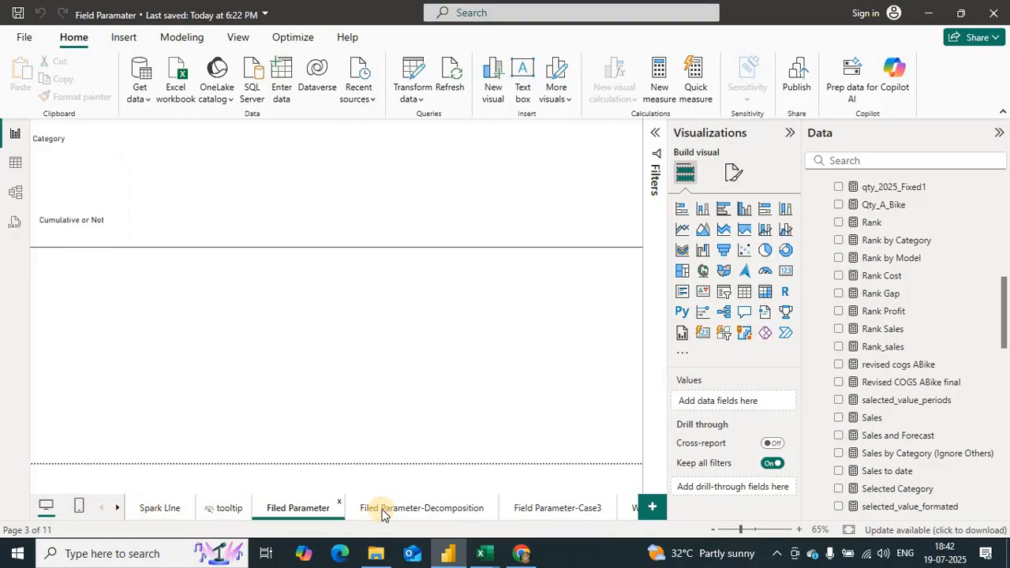
{"action": "left_click", "coordinate": [377, 510]}
{"action": "left_click", "coordinate": [549, 509]}
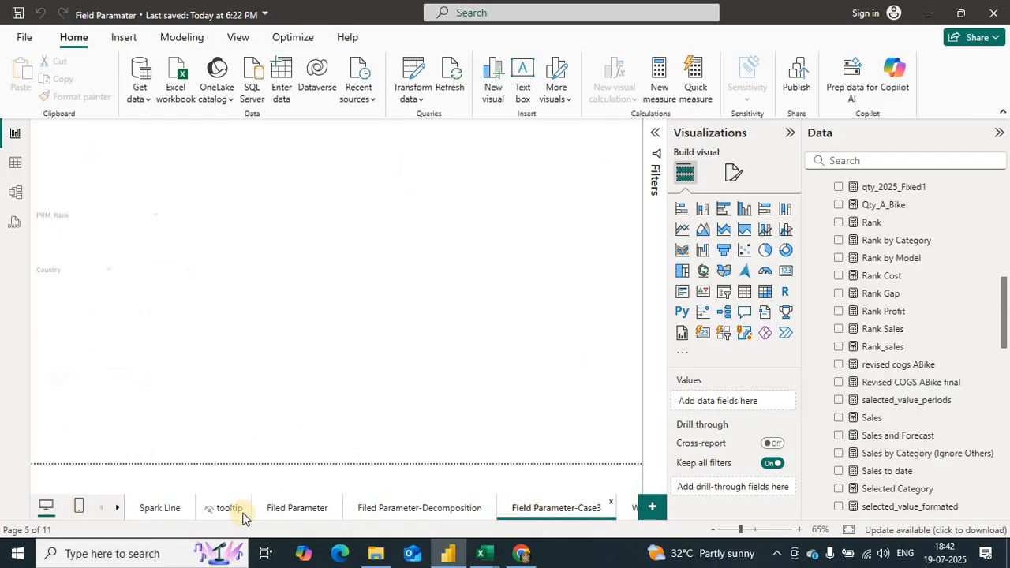
{"action": "left_click", "coordinate": [117, 511]}
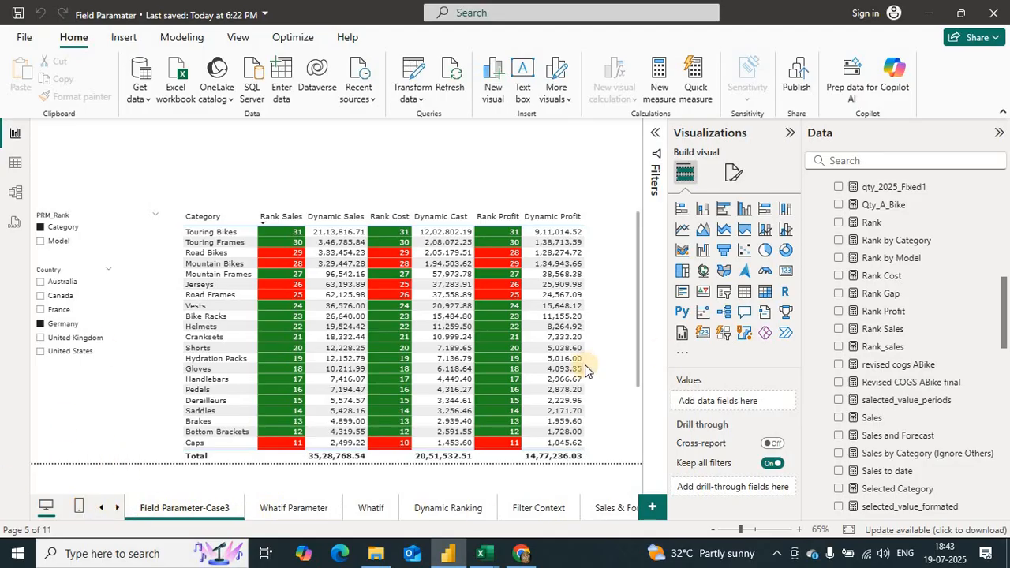
{"action": "left_click", "coordinate": [116, 510]}
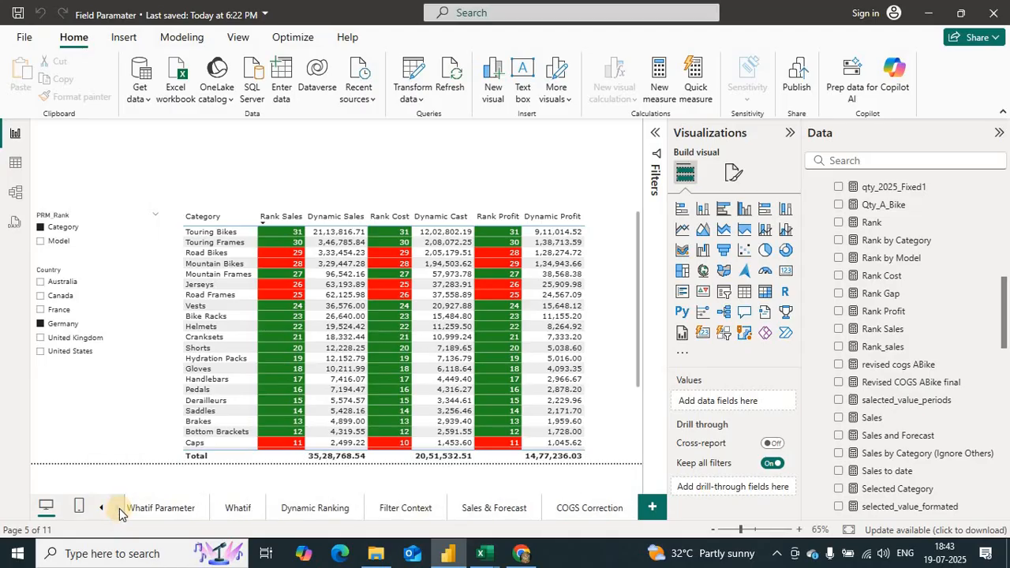
{"action": "left_click", "coordinate": [482, 508]}
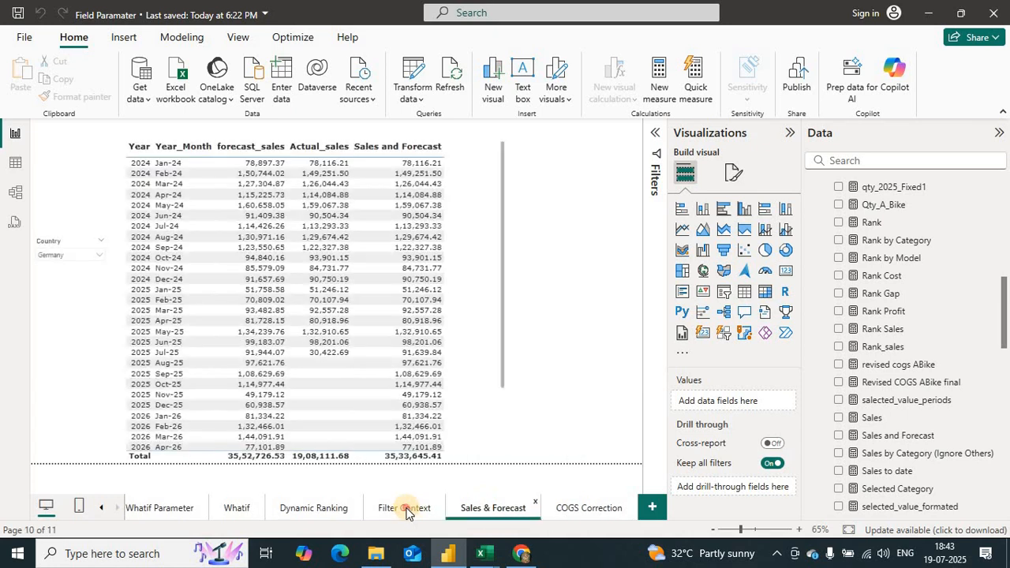
{"action": "left_click", "coordinate": [399, 509]}
Insert a page navigator on the Dynamic Ranking page and lay it out as a wide row above the table.
{"action": "left_click", "coordinate": [302, 509]}
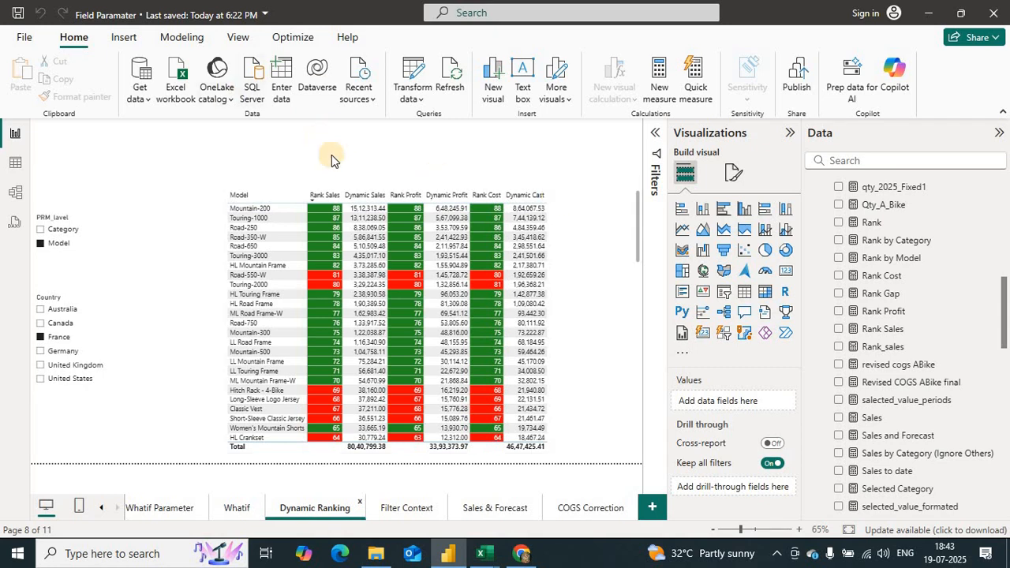
{"action": "left_click", "coordinate": [296, 38]}
{"action": "left_click", "coordinate": [120, 37]}
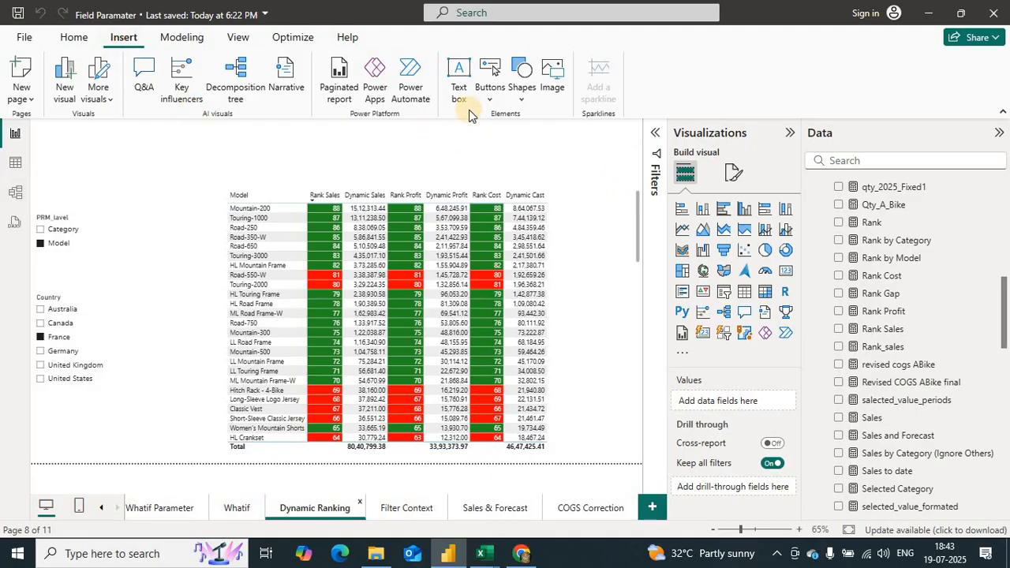
{"action": "left_click", "coordinate": [489, 91]}
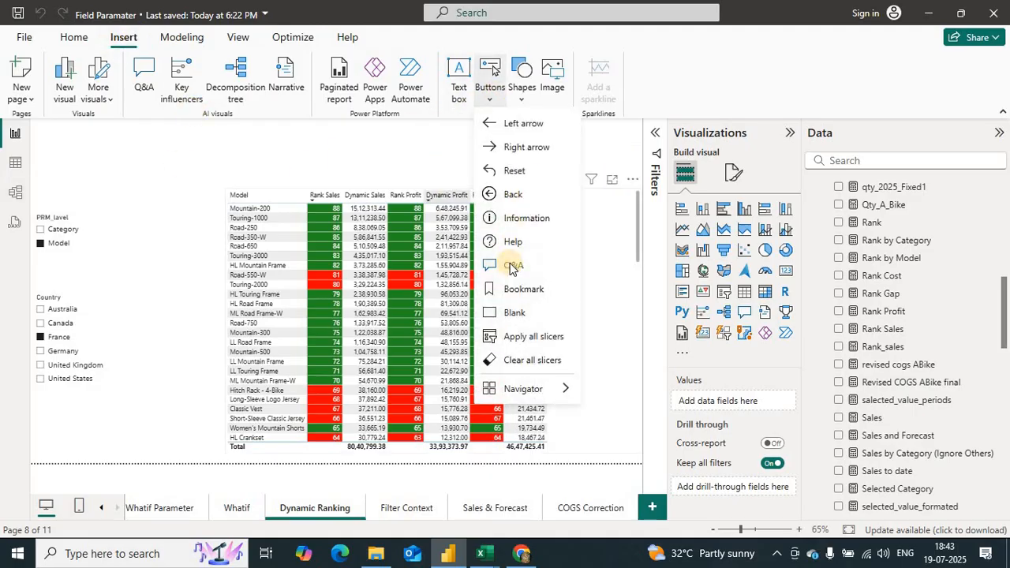
{"action": "mouse_move", "coordinate": [523, 394]}
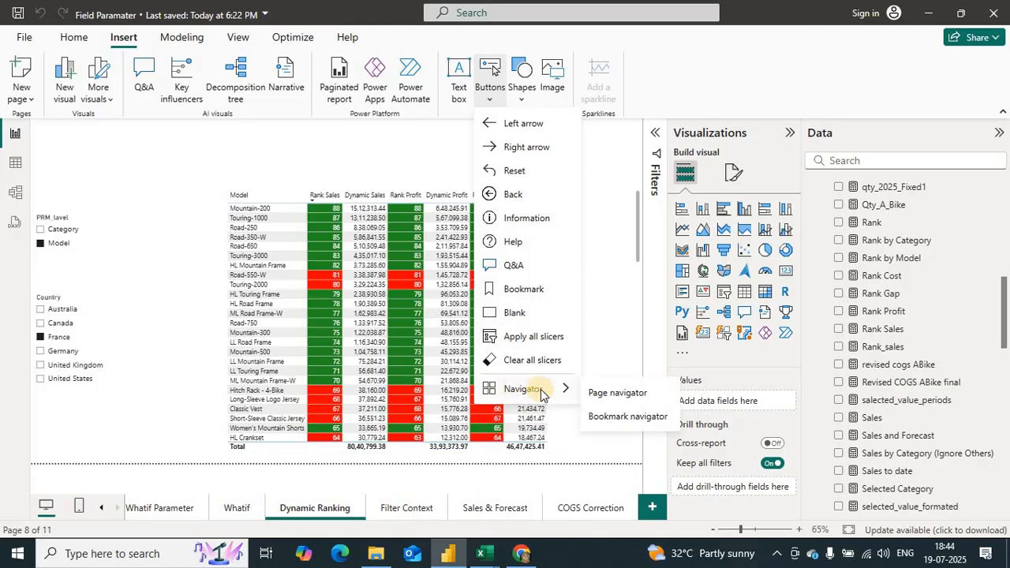
{"action": "left_click", "coordinate": [621, 396]}
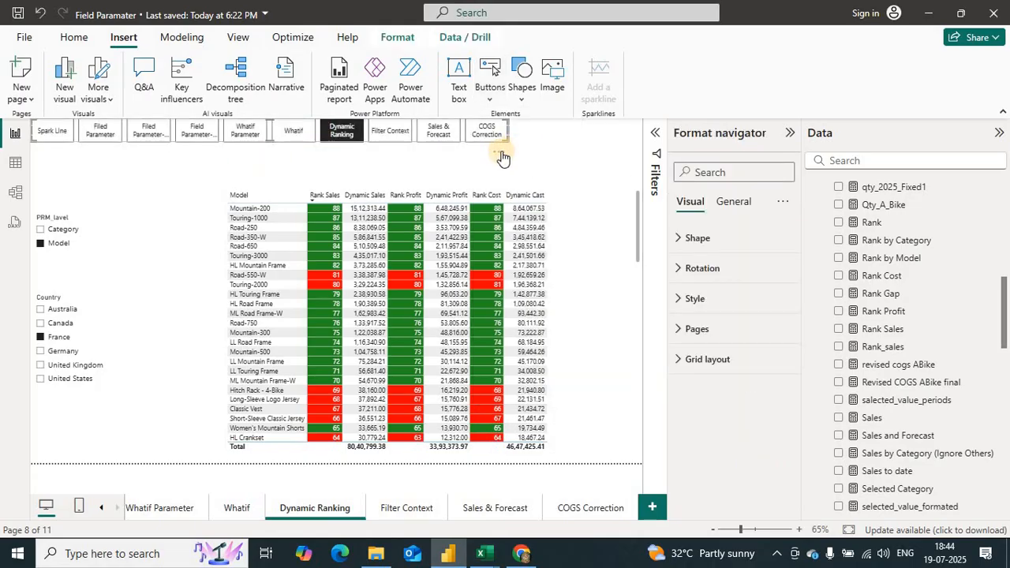
{"action": "left_click_drag", "start_coordinate": [502, 158], "coordinate": [615, 154]}
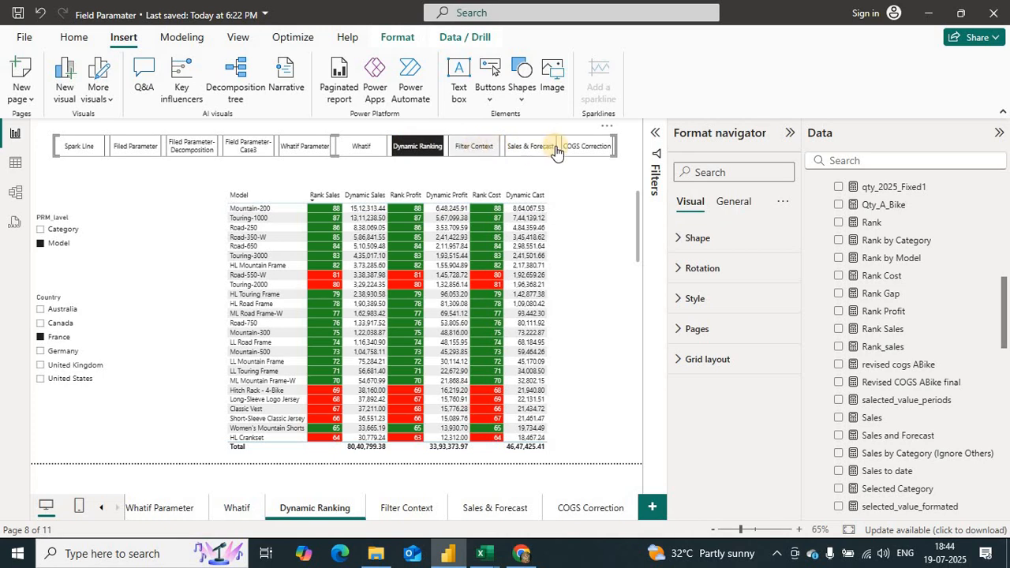
Move the PRM_level slicer from beside the table to the space just beneath the page navigator.
{"action": "left_click", "coordinate": [108, 244]}
{"action": "left_click", "coordinate": [108, 247]}
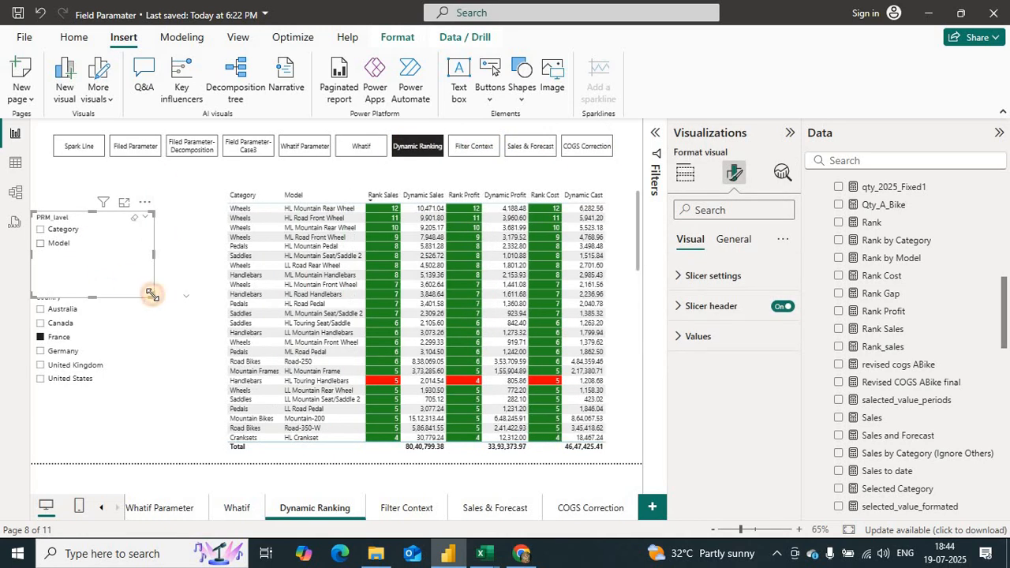
{"action": "left_click_drag", "start_coordinate": [136, 235], "coordinate": [310, 182]}
Select Australia in the Country slicer, then narrow the slicer and place it to the right of the table.
{"action": "left_click", "coordinate": [62, 309]}
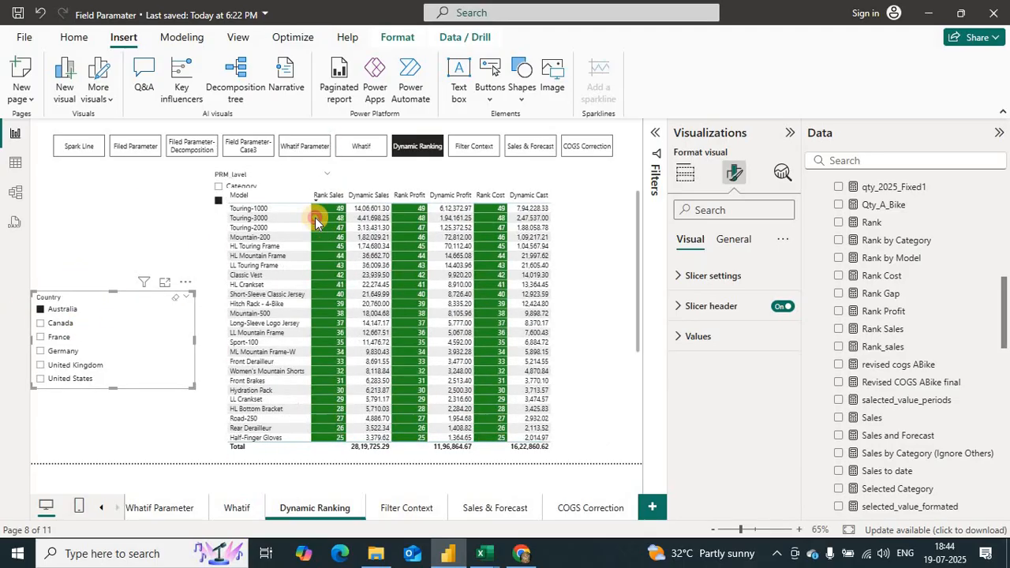
{"action": "left_click_drag", "start_coordinate": [49, 298], "coordinate": [226, 218]}
{"action": "left_click_drag", "start_coordinate": [652, 279], "coordinate": [486, 329]}
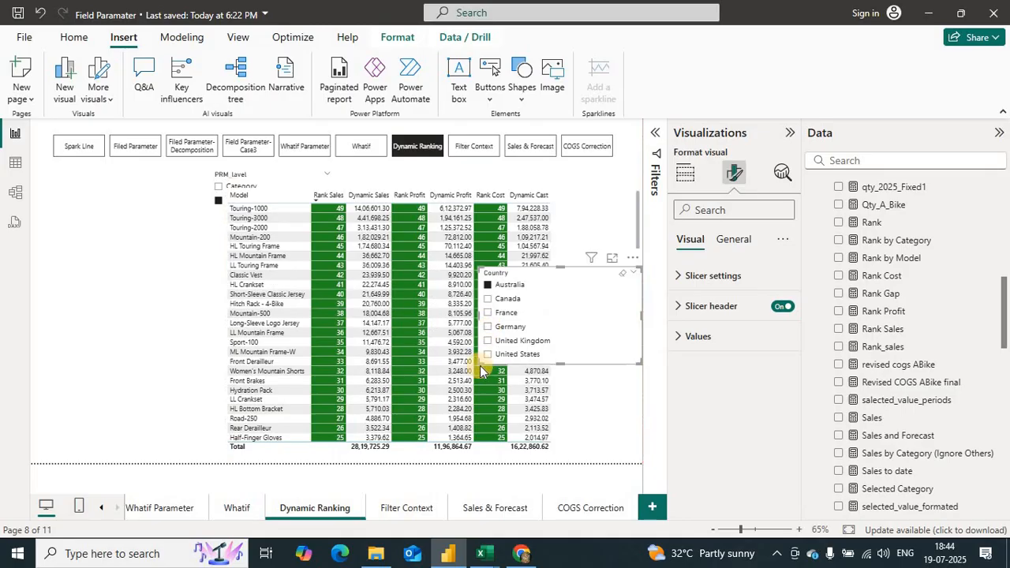
Shrink the PRM_level slicer and place it to the right of the table, above the Country slicer.
{"action": "left_click", "coordinate": [252, 181]}
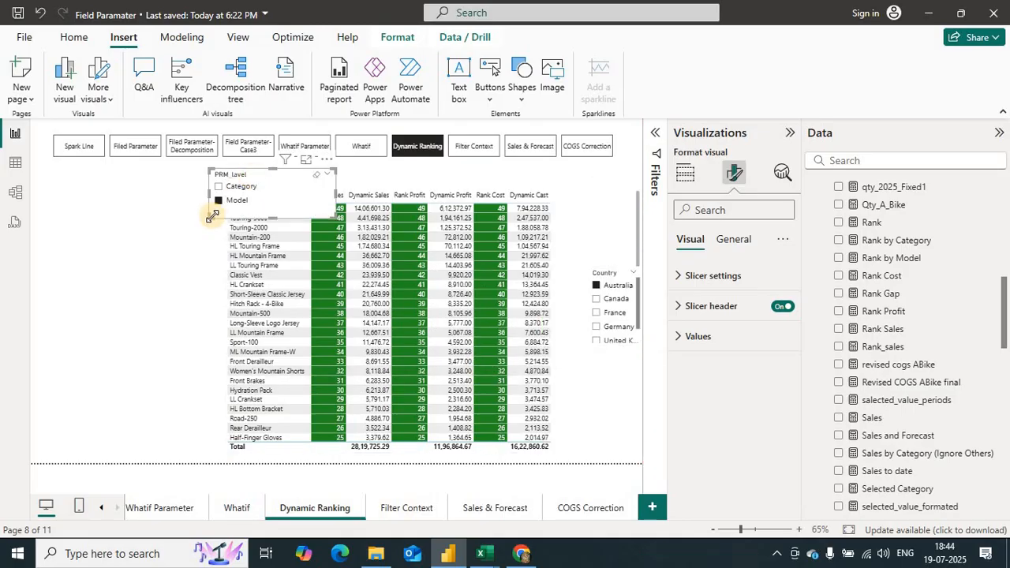
{"action": "left_click_drag", "start_coordinate": [212, 214], "coordinate": [338, 168]}
{"action": "left_click", "coordinate": [233, 197]}
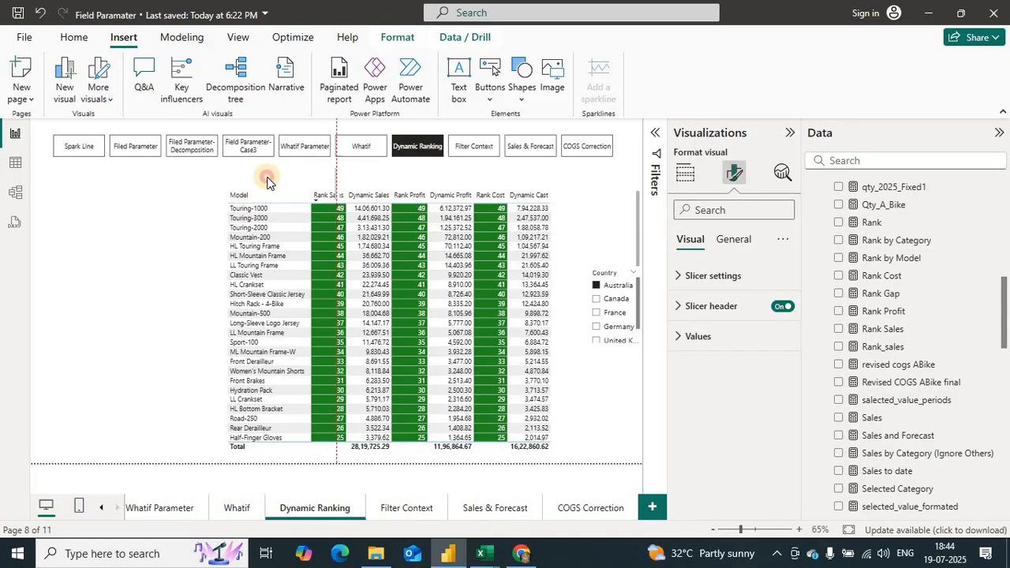
{"action": "left_click_drag", "start_coordinate": [339, 182], "coordinate": [629, 179]}
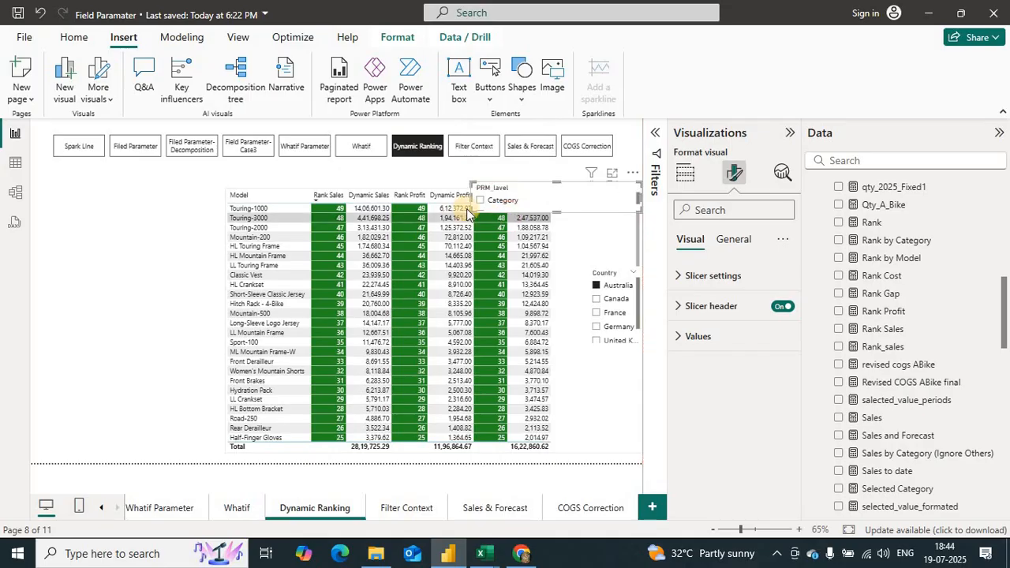
{"action": "left_click_drag", "start_coordinate": [471, 203], "coordinate": [579, 199]}
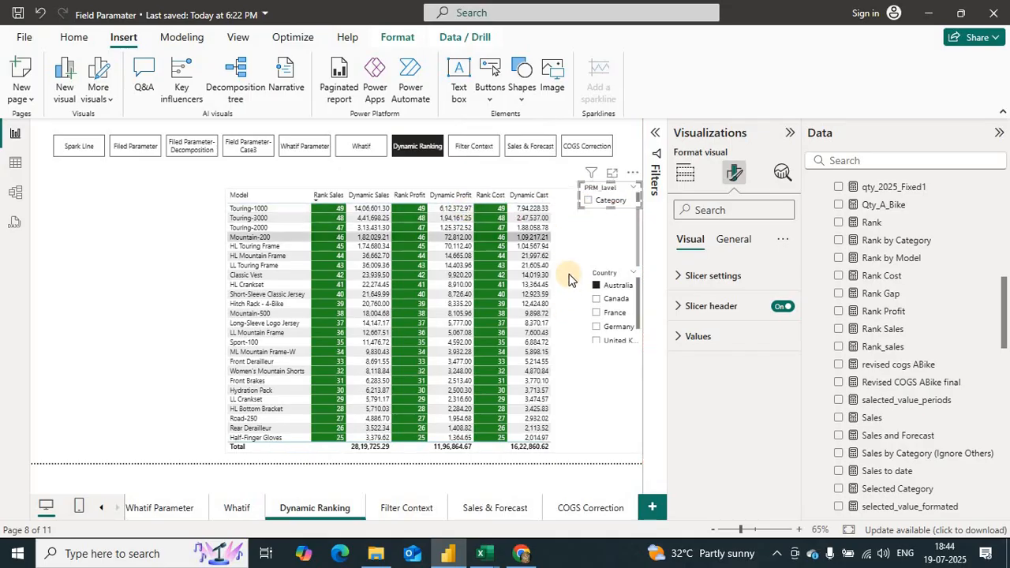
Narrow the ranking table's frame so it ends before the two slicers, and deselect it.
{"action": "left_click", "coordinate": [643, 320]}
{"action": "left_click_drag", "start_coordinate": [643, 320], "coordinate": [576, 318]}
{"action": "left_click", "coordinate": [94, 220]}
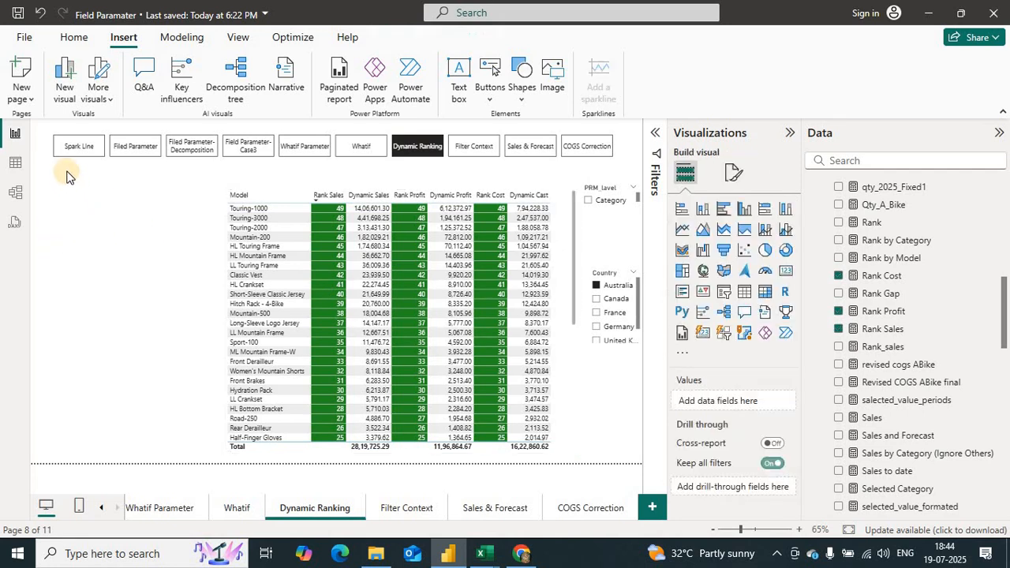
Open the page navigator's Pages options and switch Show hidden pages off and on again.
{"action": "left_click", "coordinate": [615, 147]}
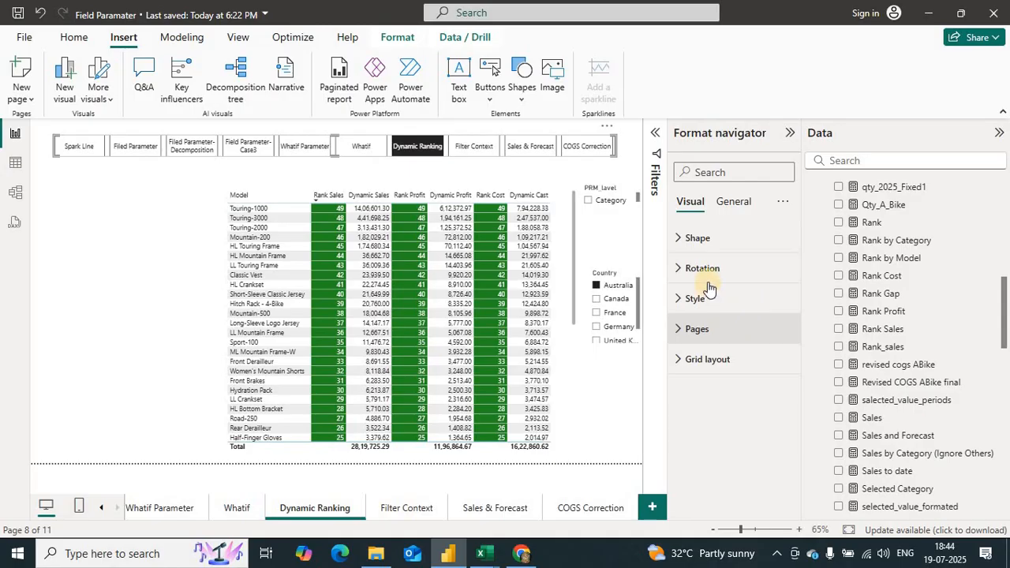
{"action": "left_click", "coordinate": [683, 332]}
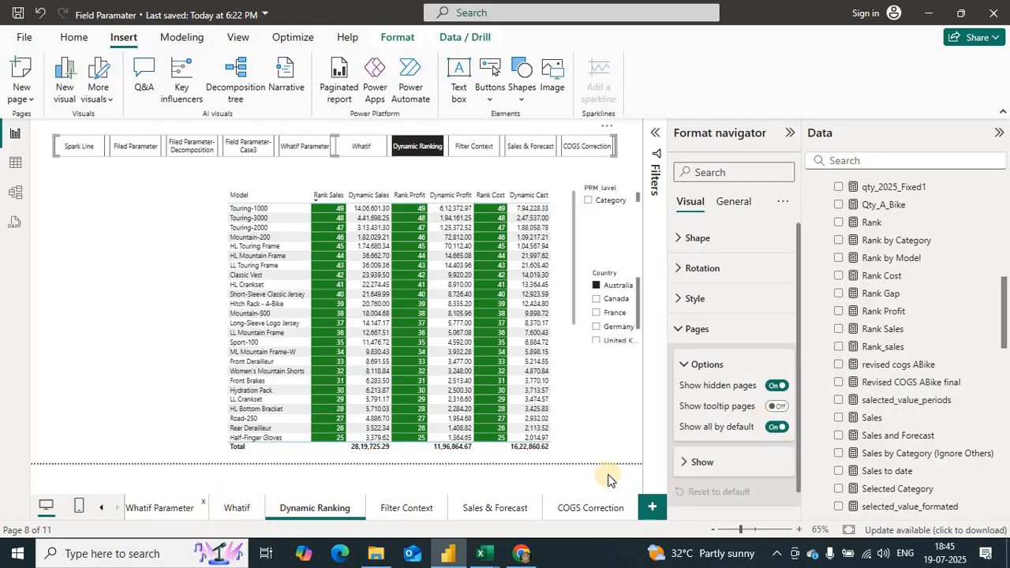
{"action": "left_click", "coordinate": [775, 388]}
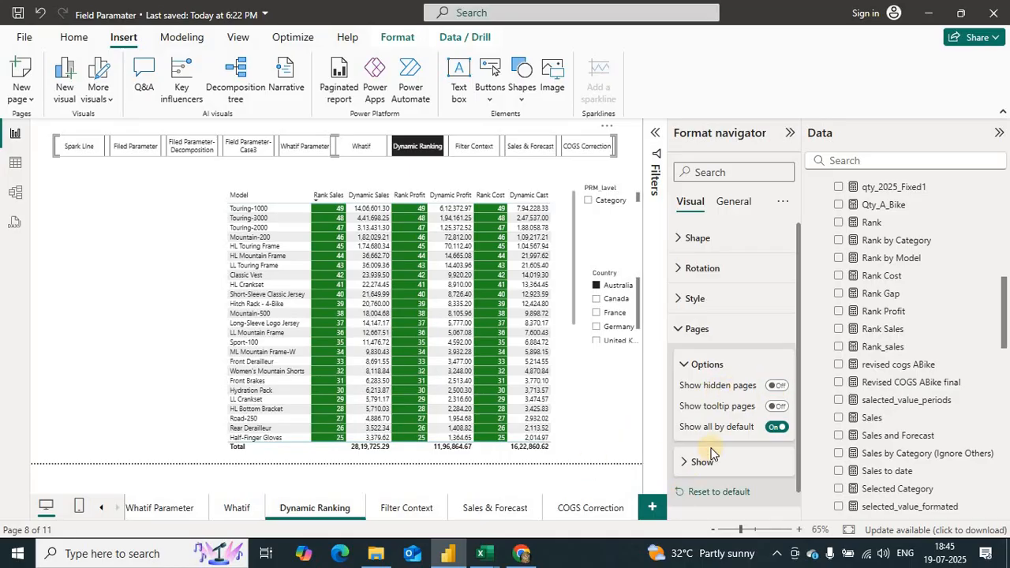
{"action": "left_click", "coordinate": [775, 386]}
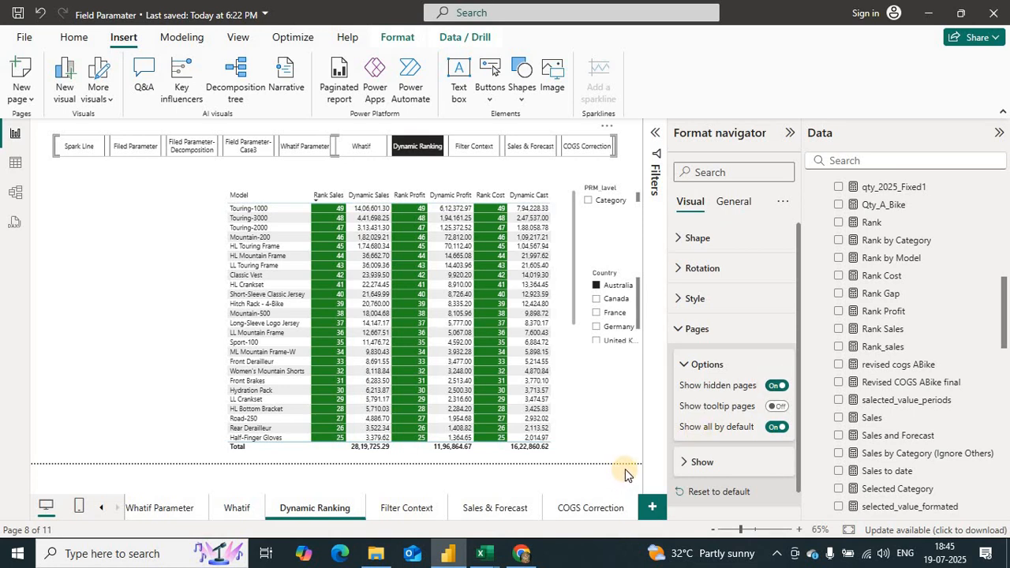
Review the page navigator's Pages options and its Shape and Rotation settings.
{"action": "left_click", "coordinate": [777, 405]}
{"action": "left_click", "coordinate": [777, 427]}
{"action": "left_click", "coordinate": [686, 240]}
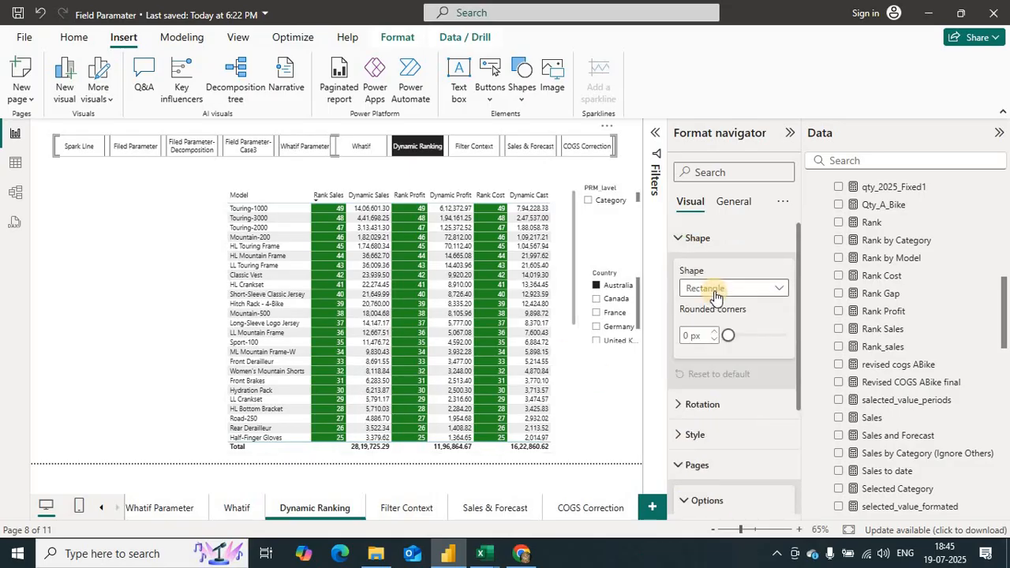
{"action": "left_click", "coordinate": [679, 239]}
{"action": "left_click", "coordinate": [681, 270]}
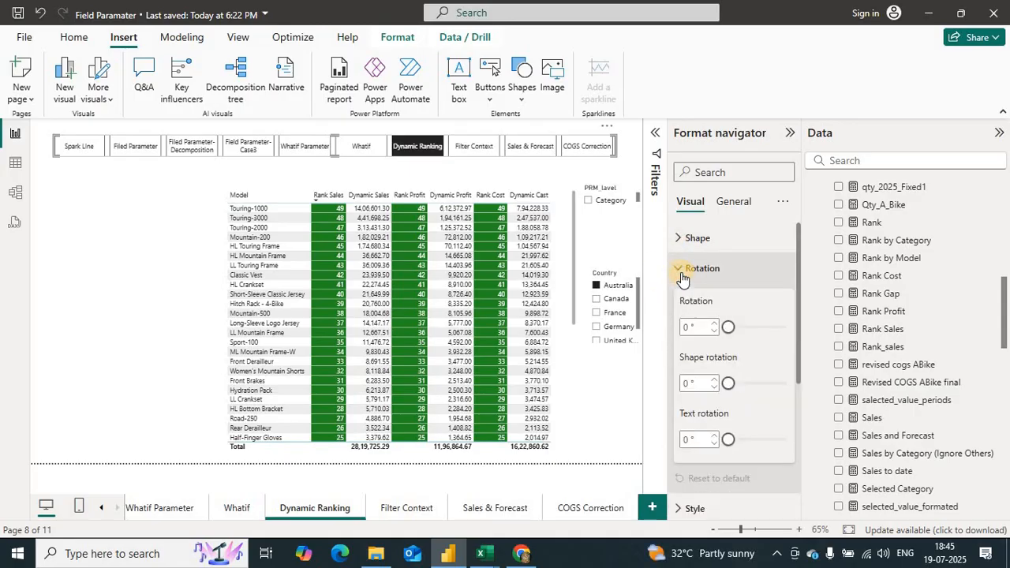
{"action": "left_click", "coordinate": [682, 272]}
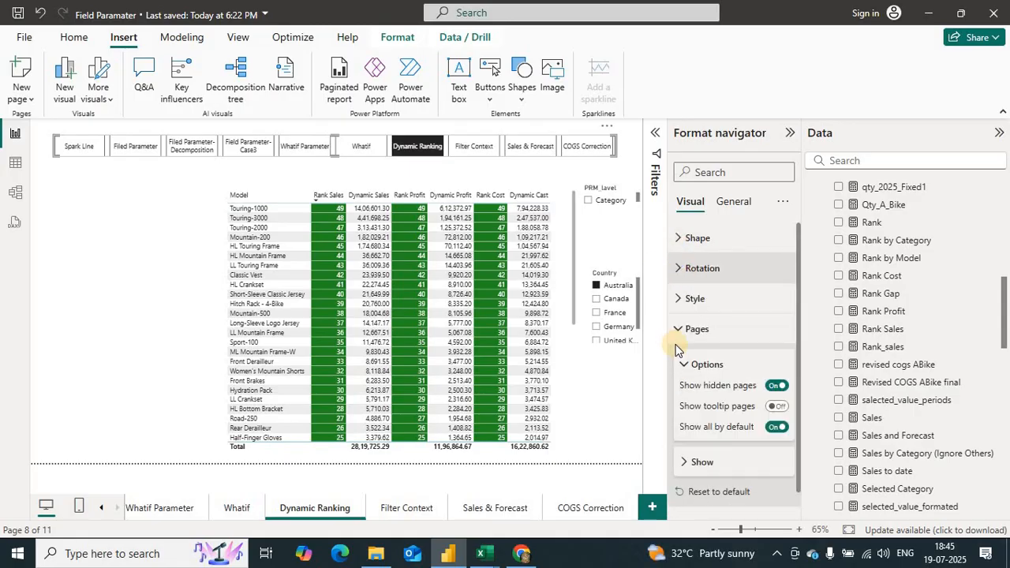
Try hiding individual pages such as Filed Parameter-Decomposition and Field Parameter-Case3 from the page navigator, and show them again.
{"action": "left_click", "coordinate": [698, 463]}
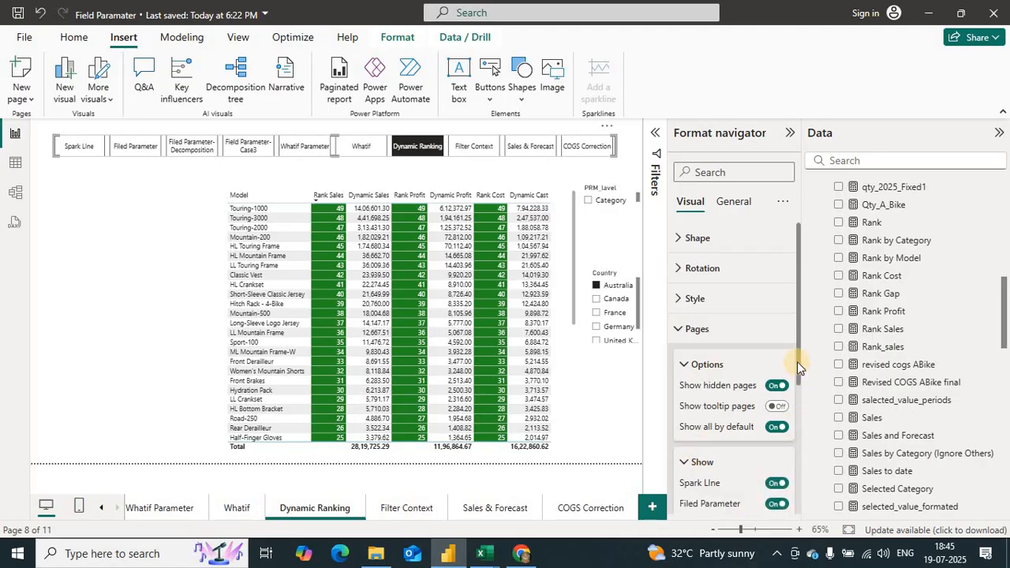
{"action": "left_click_drag", "start_coordinate": [799, 365], "coordinate": [805, 508]}
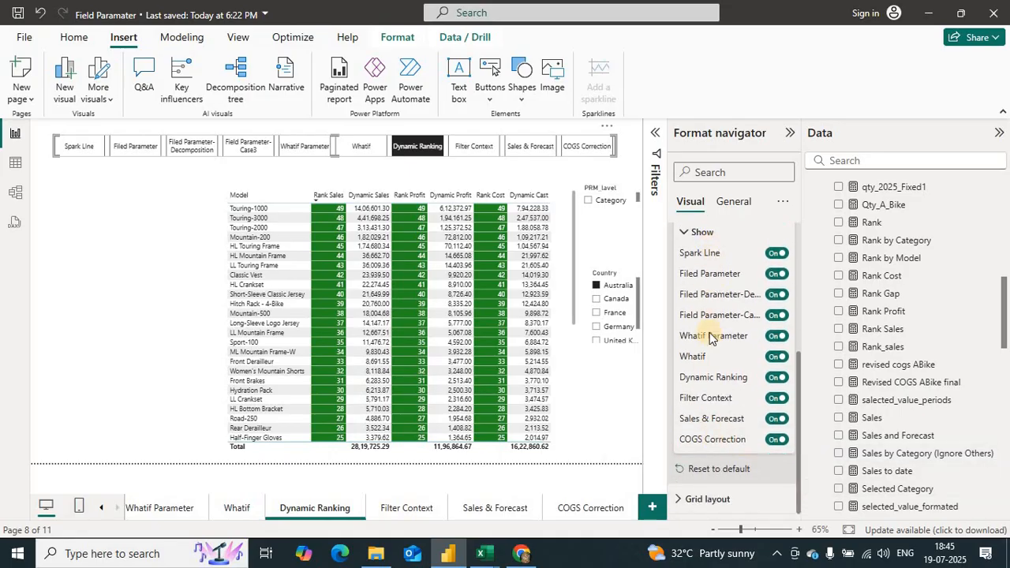
{"action": "left_click", "coordinate": [776, 254]}
{"action": "left_click", "coordinate": [776, 253]}
{"action": "left_click", "coordinate": [775, 274]}
{"action": "left_click", "coordinate": [775, 274]}
{"action": "left_click", "coordinate": [776, 294]}
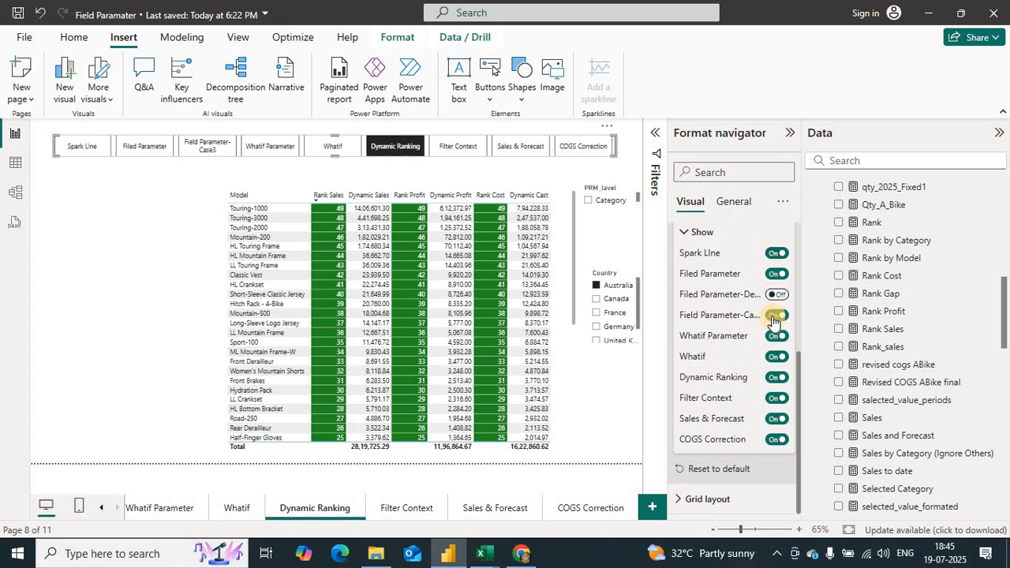
{"action": "left_click", "coordinate": [775, 315]}
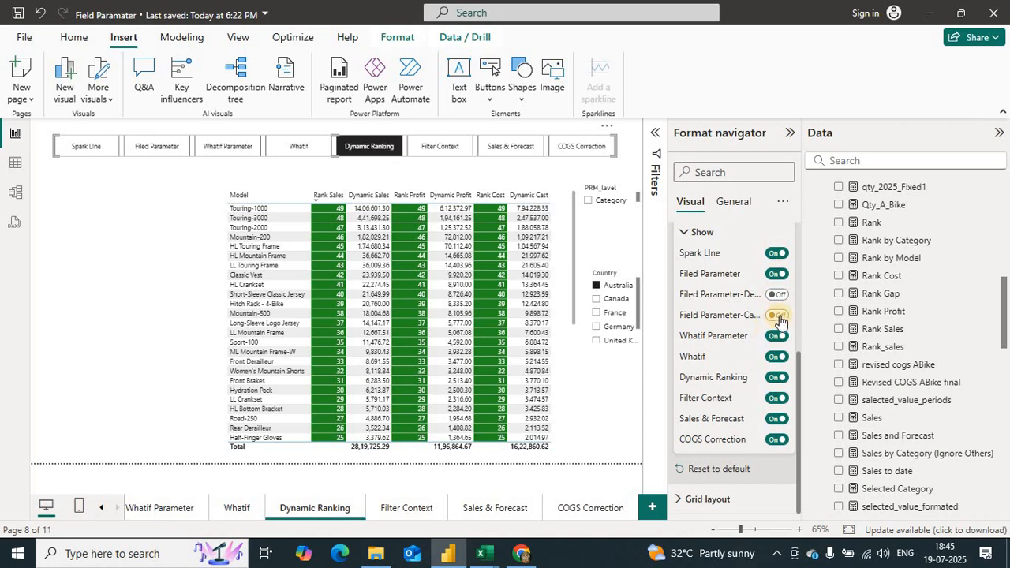
{"action": "left_click", "coordinate": [776, 295]}
{"action": "left_click", "coordinate": [776, 315]}
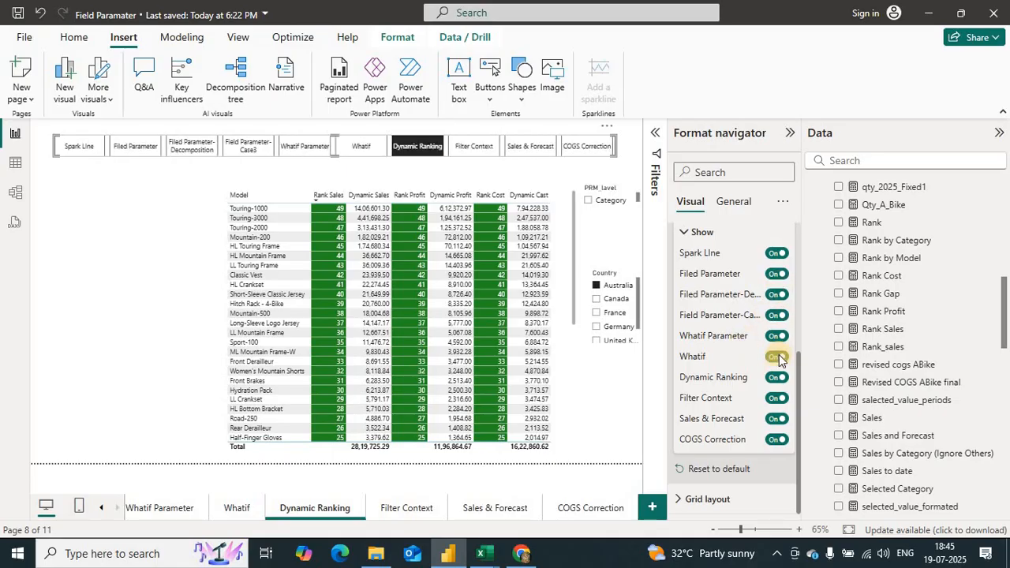
{"action": "left_click", "coordinate": [686, 232]}
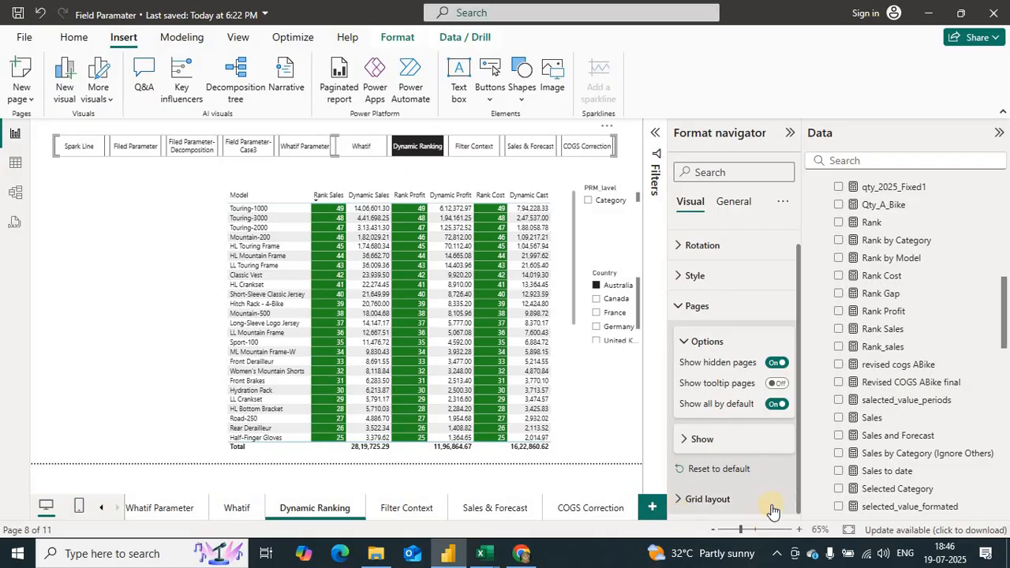
Set the page navigator's grid layout orientation to Vertical.
{"action": "left_click_drag", "start_coordinate": [799, 421], "coordinate": [803, 505]}
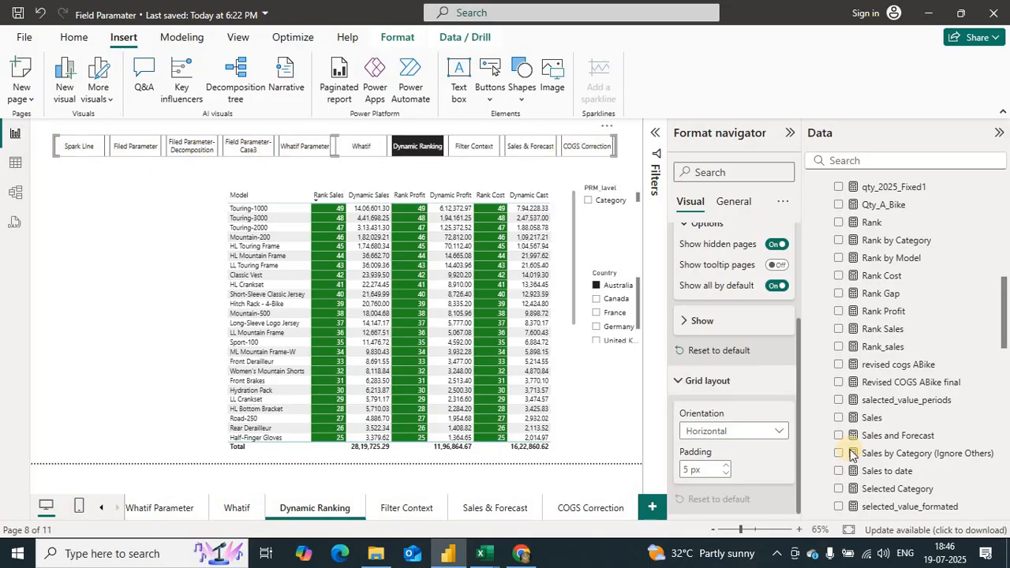
{"action": "left_click", "coordinate": [732, 430]}
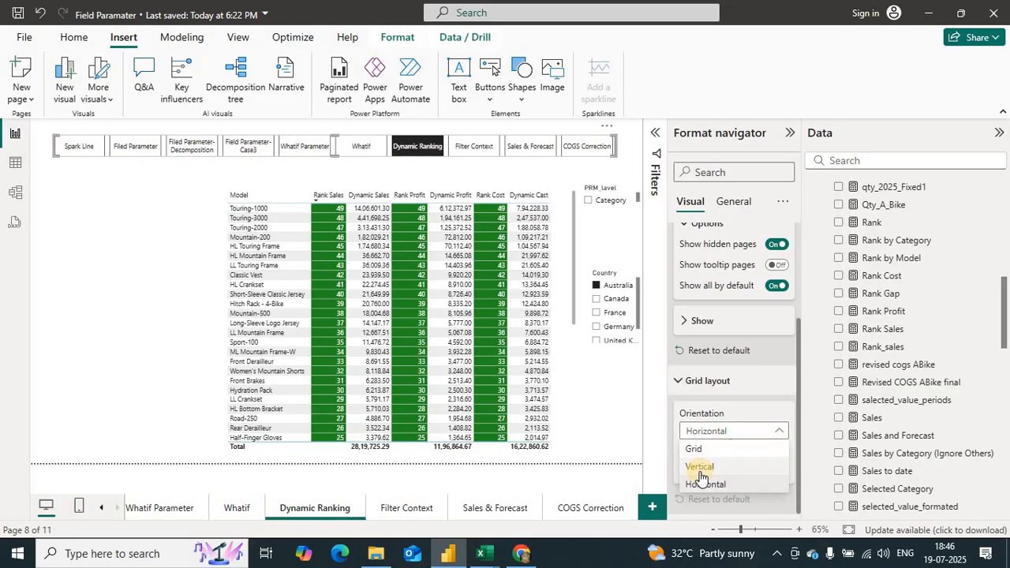
{"action": "left_click", "coordinate": [699, 467]}
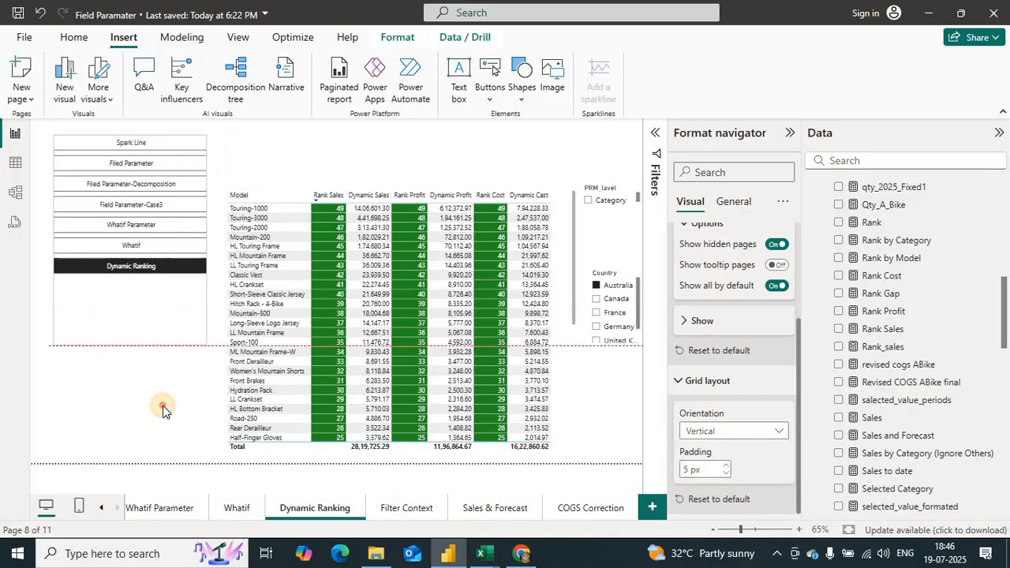
Resize the navigator into a tall narrow column beside the page's left edge and set its padding to 1 px.
{"action": "left_click_drag", "start_coordinate": [139, 448], "coordinate": [132, 446]}
{"action": "left_click", "coordinate": [77, 203]}
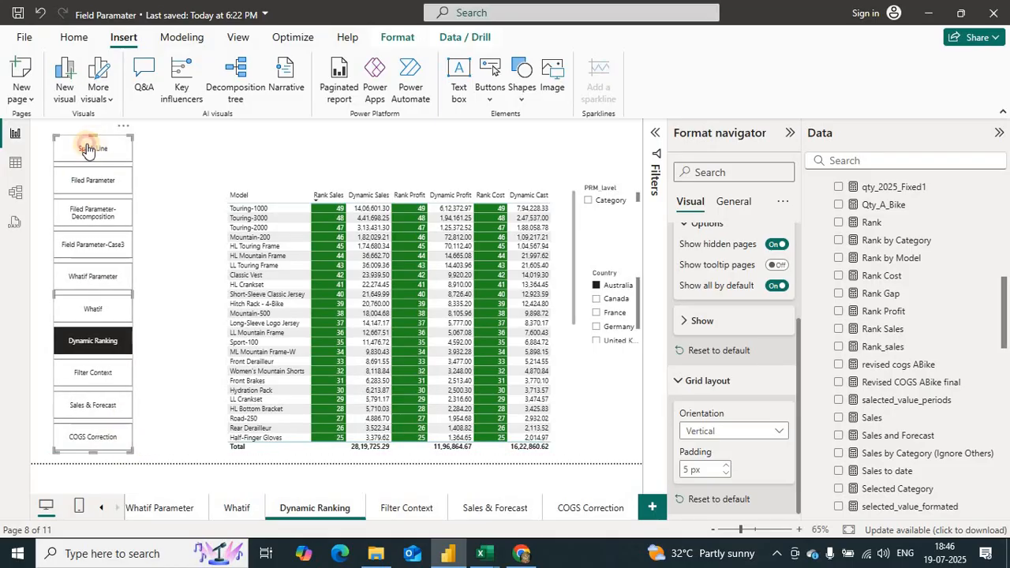
{"action": "left_click", "coordinate": [121, 127]}
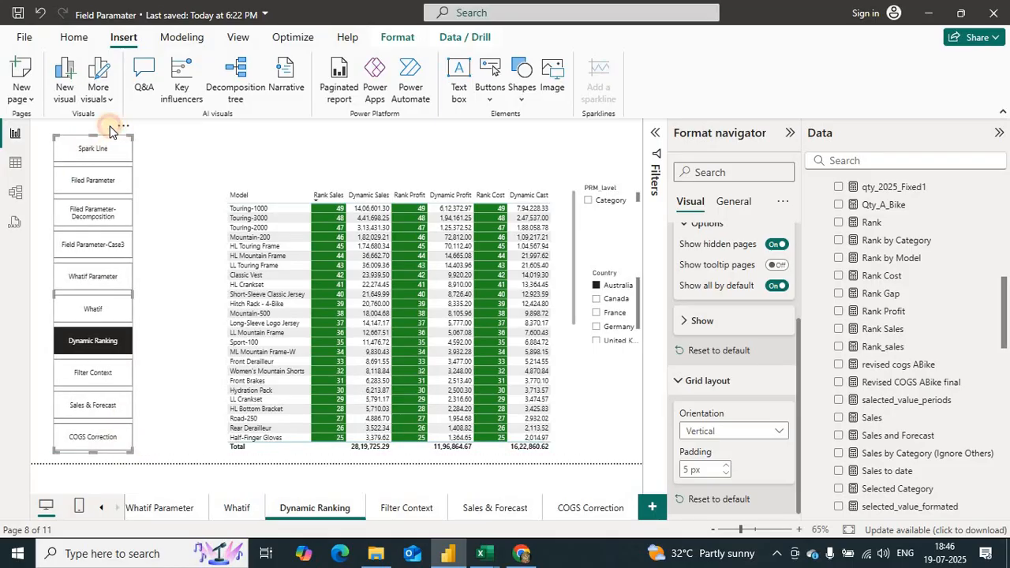
{"action": "left_click_drag", "start_coordinate": [110, 131], "coordinate": [97, 130]}
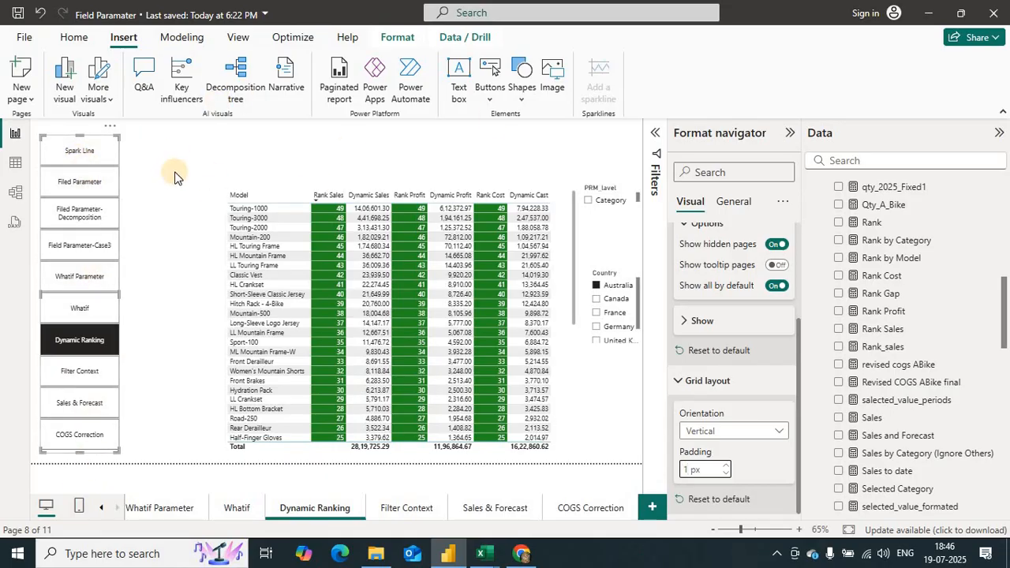
Bring the page navigator to the front and deselect it.
{"action": "left_click", "coordinate": [402, 39]}
{"action": "left_click", "coordinate": [238, 100]}
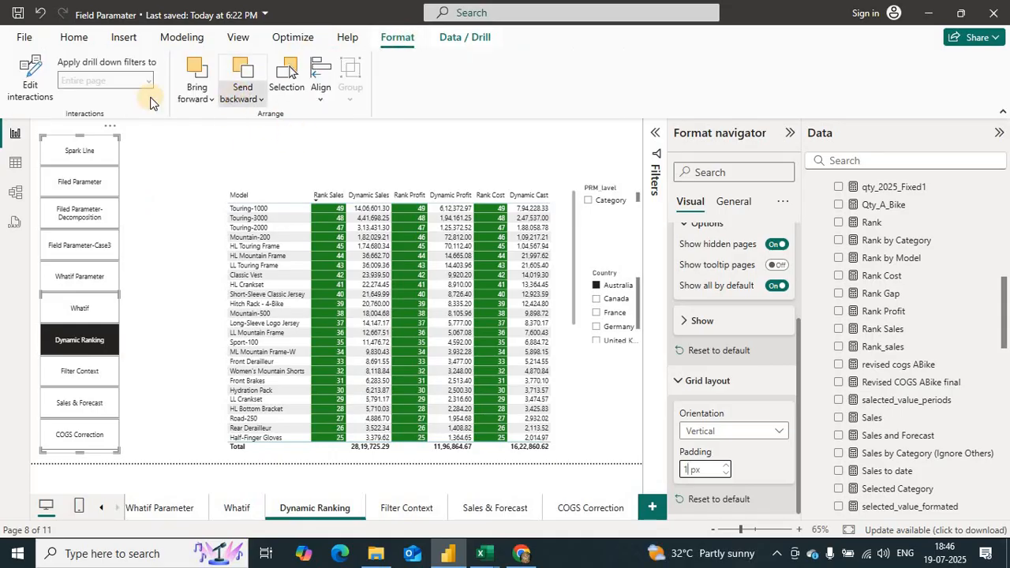
{"action": "left_click", "coordinate": [198, 92]}
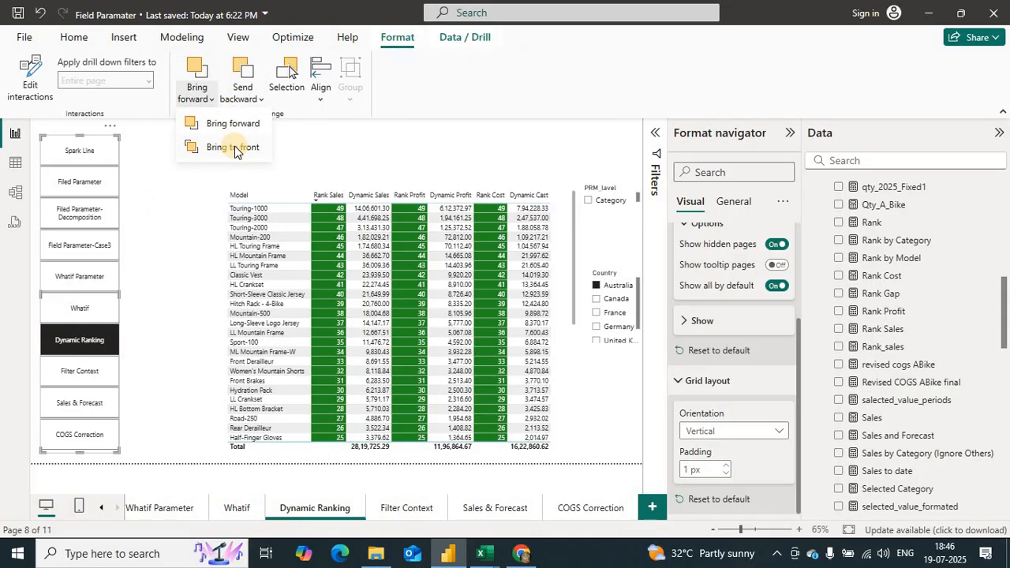
{"action": "left_click", "coordinate": [235, 147]}
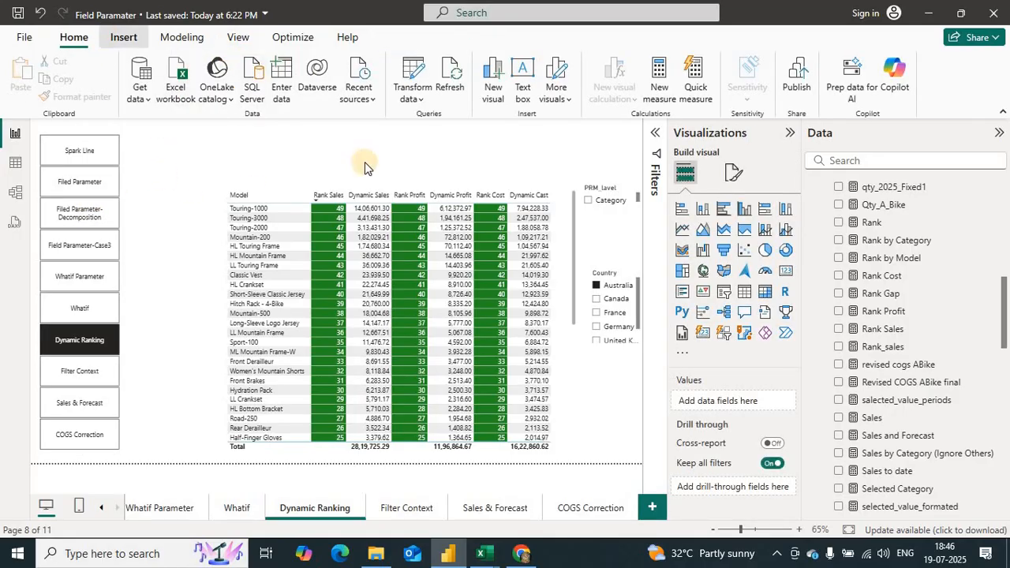
Insert a rectangle shape and place it over the page navigator.
{"action": "left_click", "coordinate": [123, 37]}
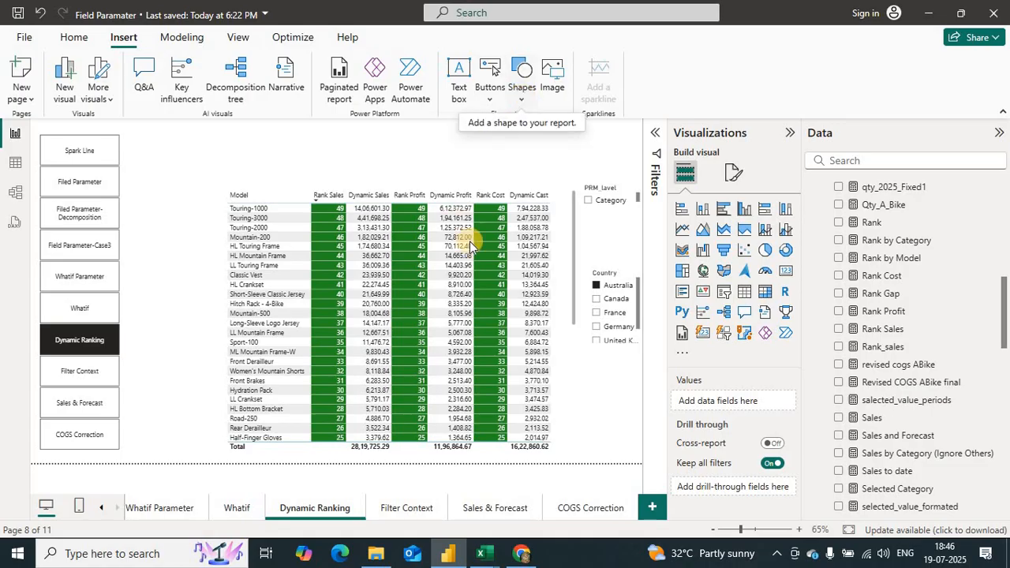
{"action": "left_click", "coordinate": [521, 95]}
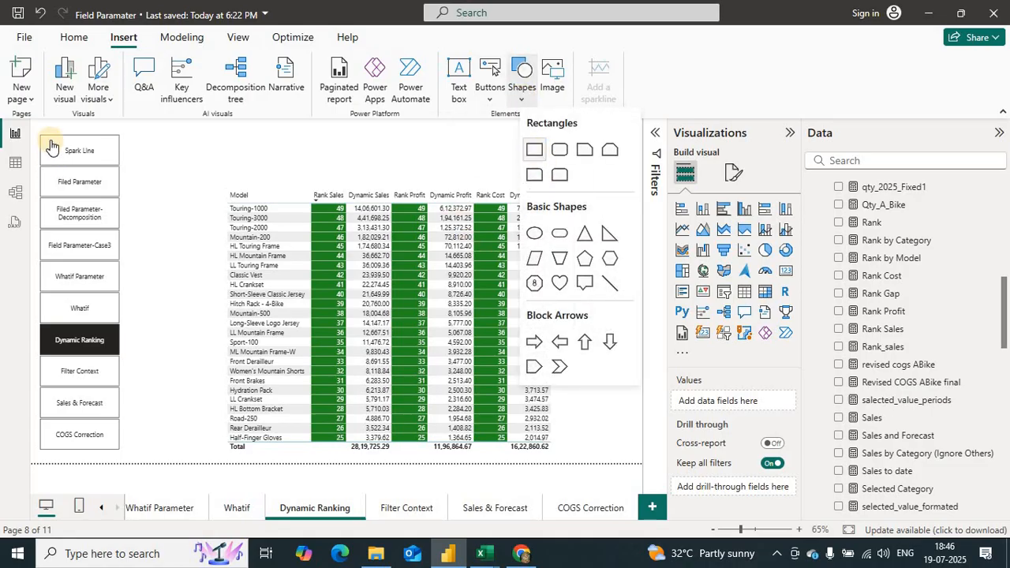
{"action": "left_click_drag", "start_coordinate": [187, 164], "coordinate": [93, 155]}
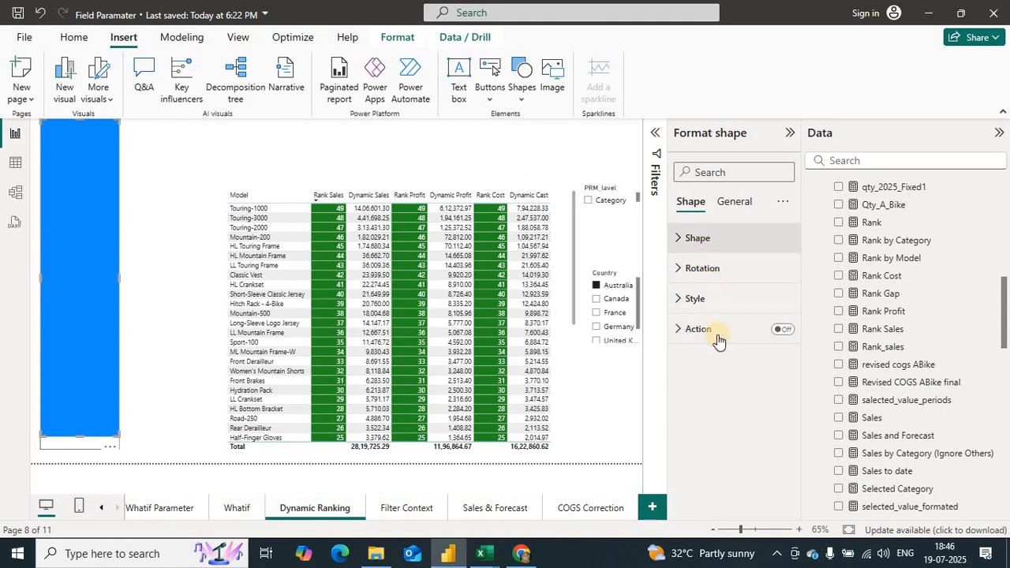
Fill the rectangle with the lightest theme blue and stretch it over the page's full left side, slightly wider than the navigator.
{"action": "left_click", "coordinate": [696, 298]}
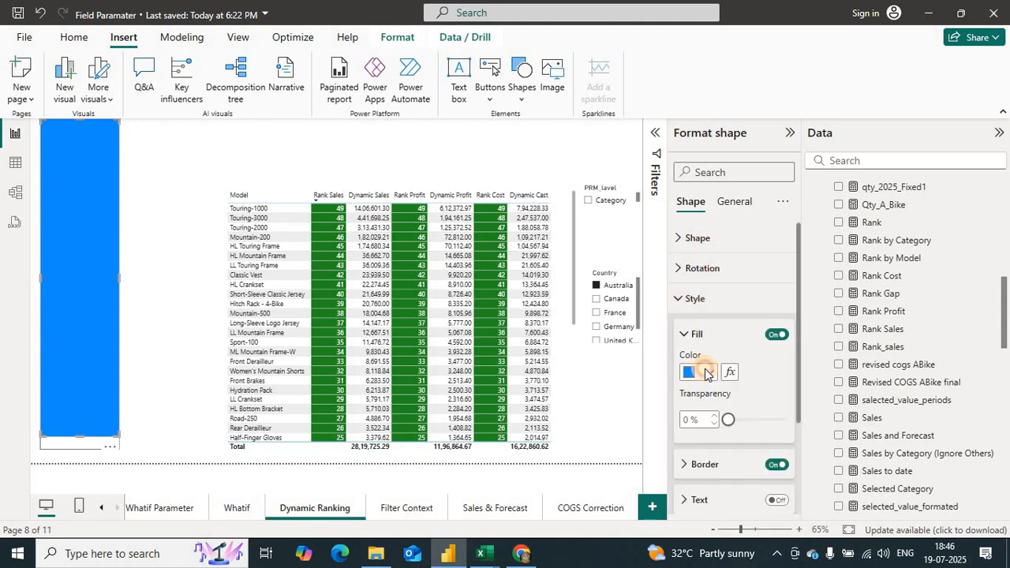
{"action": "left_click", "coordinate": [707, 374]}
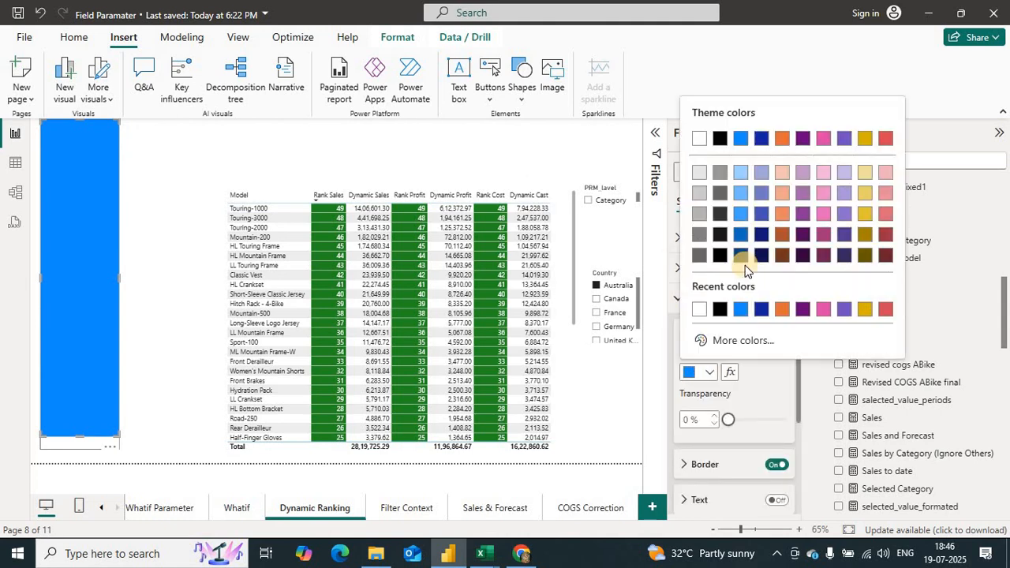
{"action": "left_click", "coordinate": [742, 173]}
{"action": "left_click_drag", "start_coordinate": [56, 203], "coordinate": [47, 203]}
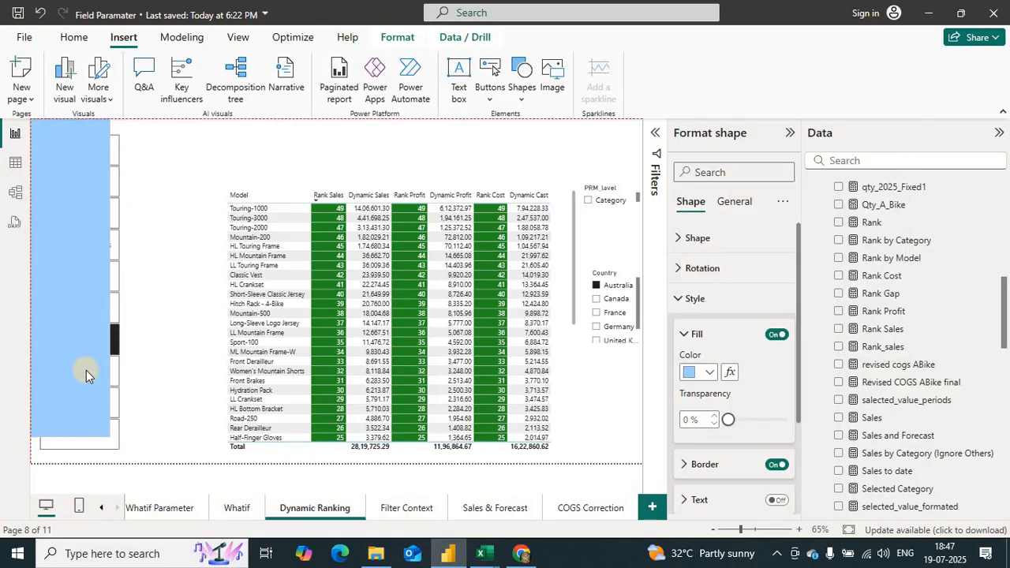
{"action": "left_click_drag", "start_coordinate": [132, 455], "coordinate": [139, 461]}
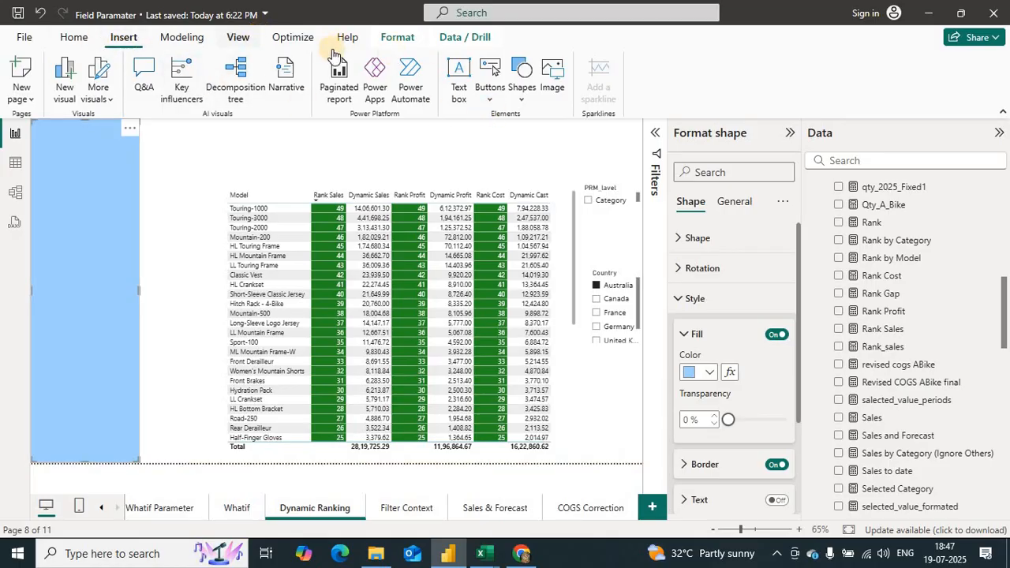
Send the light blue rectangle behind the page navigator and deselect it.
{"action": "left_click", "coordinate": [396, 38]}
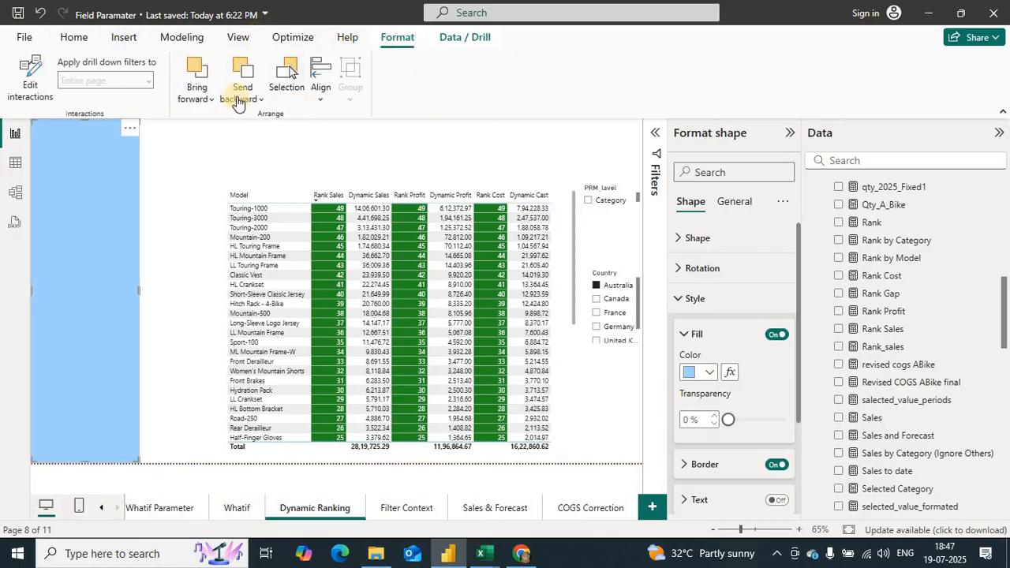
{"action": "left_click", "coordinate": [242, 94]}
{"action": "left_click", "coordinate": [28, 256]}
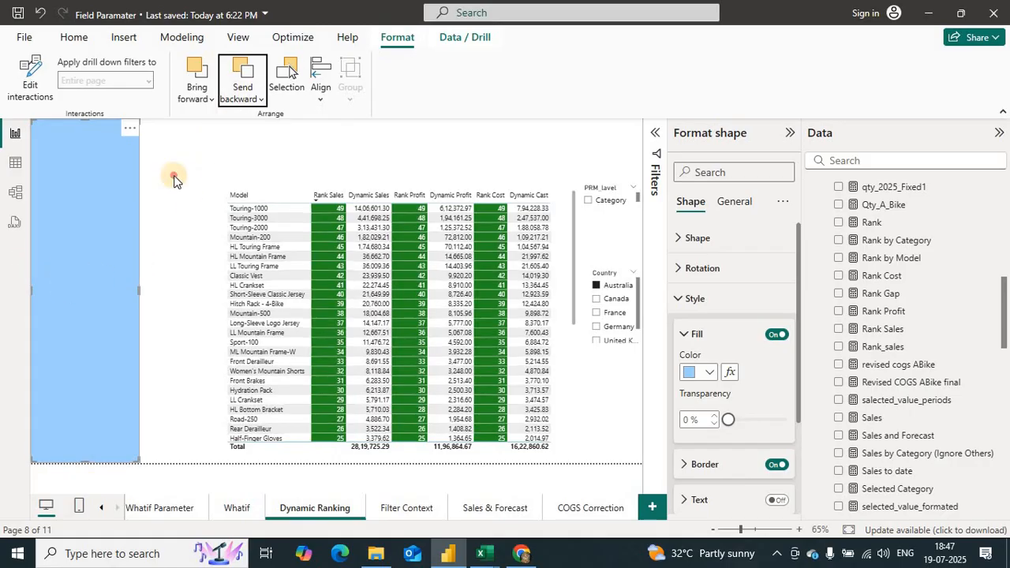
{"action": "left_click", "coordinate": [164, 189]}
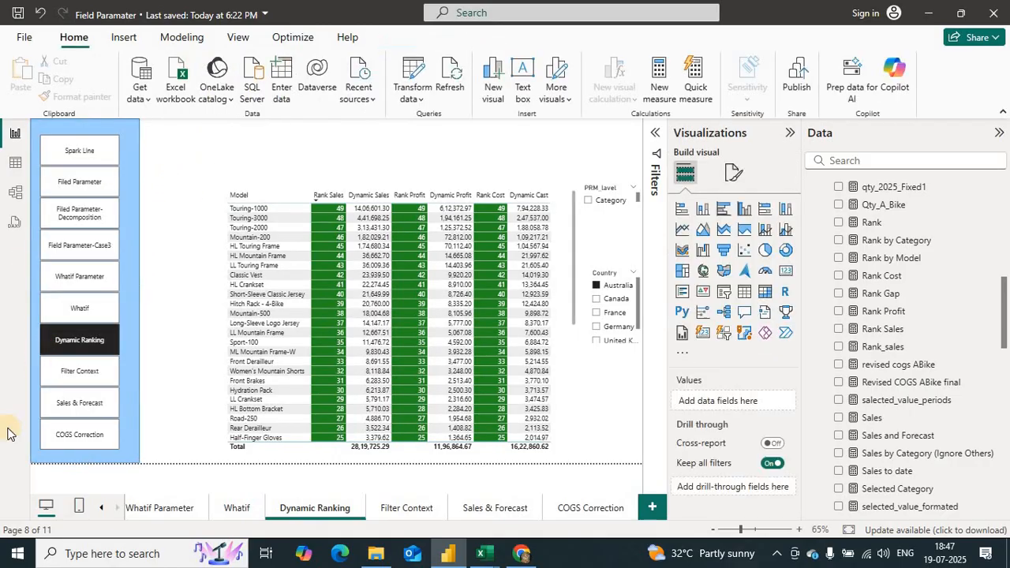
Test the page navigators by jumping to the Filter Context page and from there to the Spark Line page.
{"action": "left_click", "coordinate": [72, 376]}
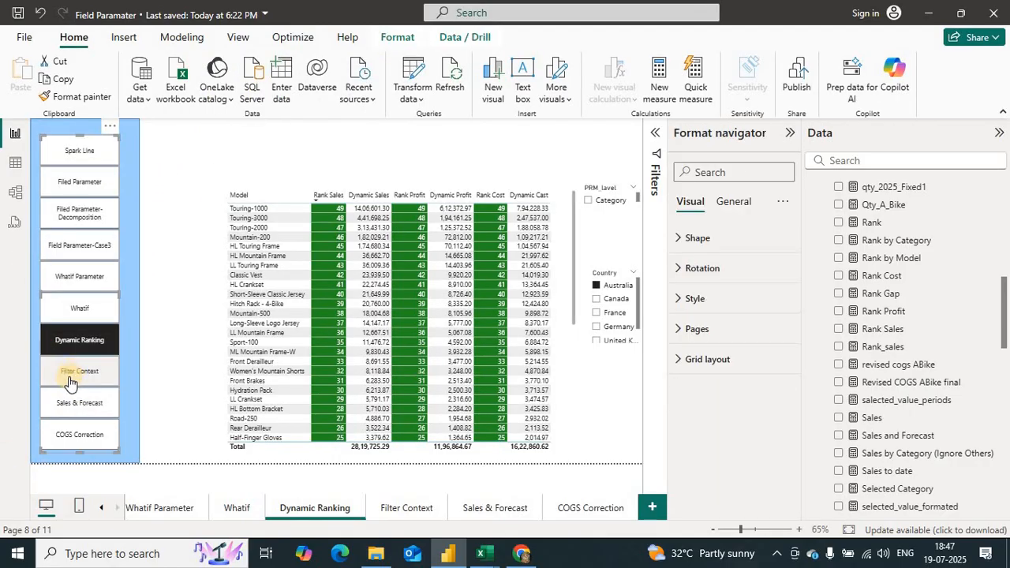
{"action": "left_click", "coordinate": [69, 376], "text": "ctrl"}
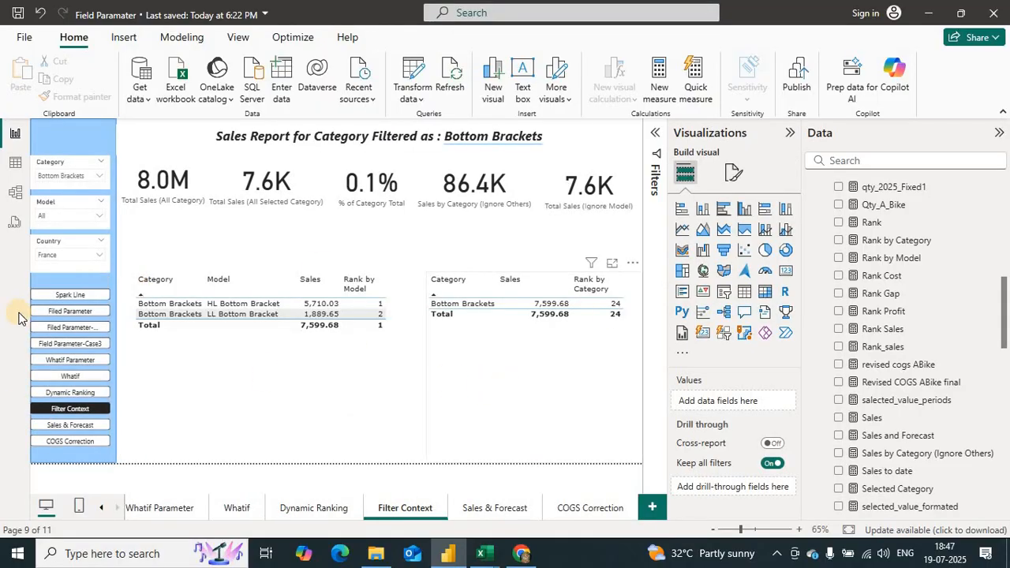
{"action": "left_click", "coordinate": [55, 300], "text": "ctrl"}
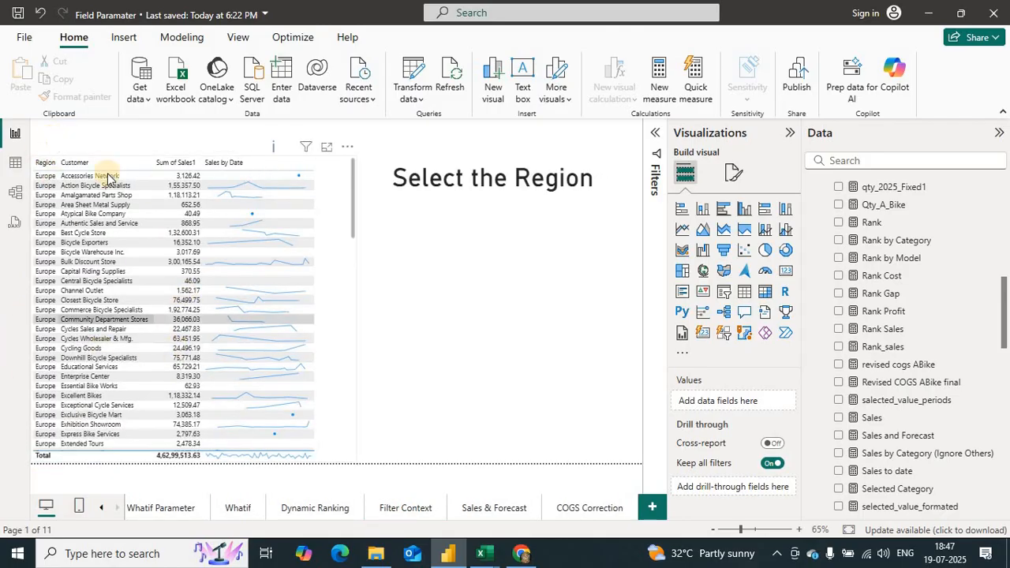
Look through the Sales & Forecast, COGS Correction and Whatif pages for an existing page navigator.
{"action": "left_click", "coordinate": [480, 506]}
{"action": "left_click", "coordinate": [552, 507]}
{"action": "left_click", "coordinate": [293, 515]}
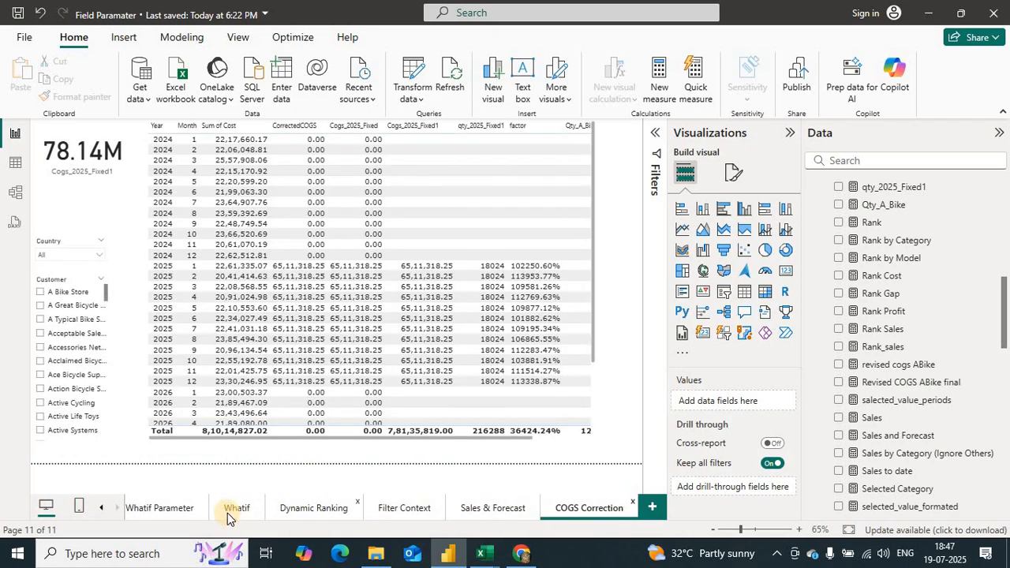
{"action": "left_click", "coordinate": [232, 509]}
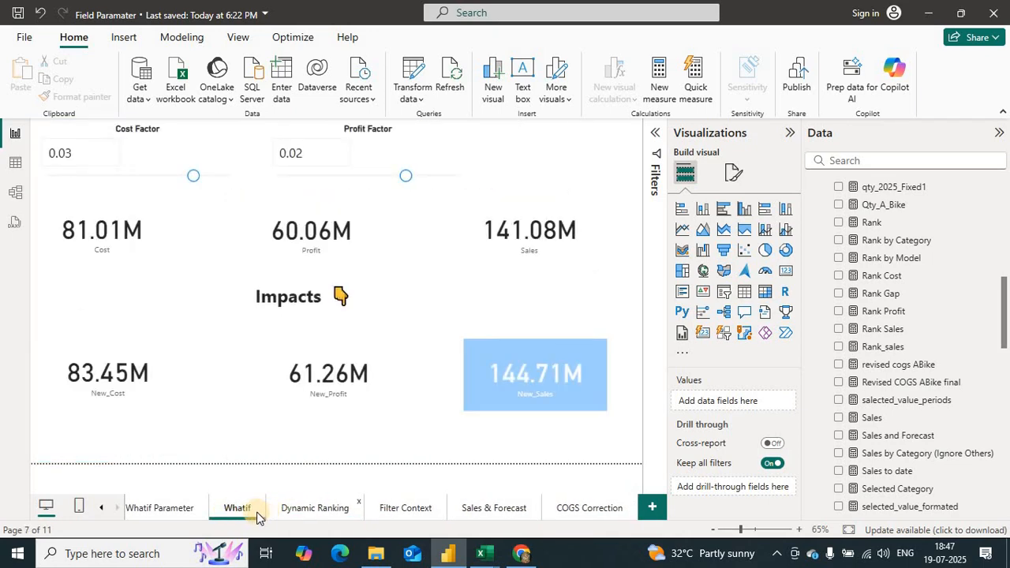
Copy the page navigator together with its light blue background rectangle from the Dynamic Ranking page.
{"action": "left_click", "coordinate": [288, 511]}
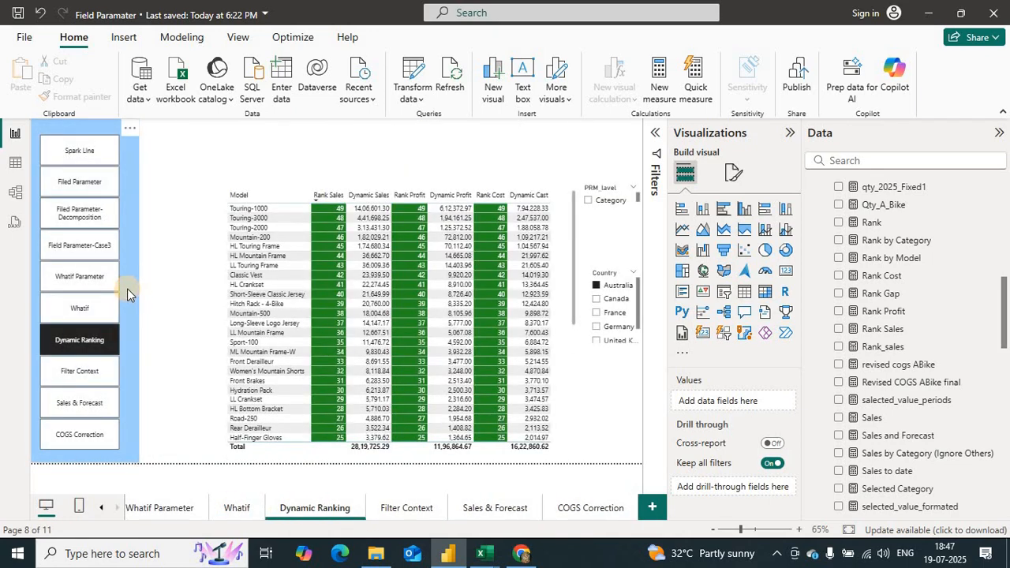
{"action": "left_click", "coordinate": [127, 289]}
{"action": "left_click", "coordinate": [61, 150]}
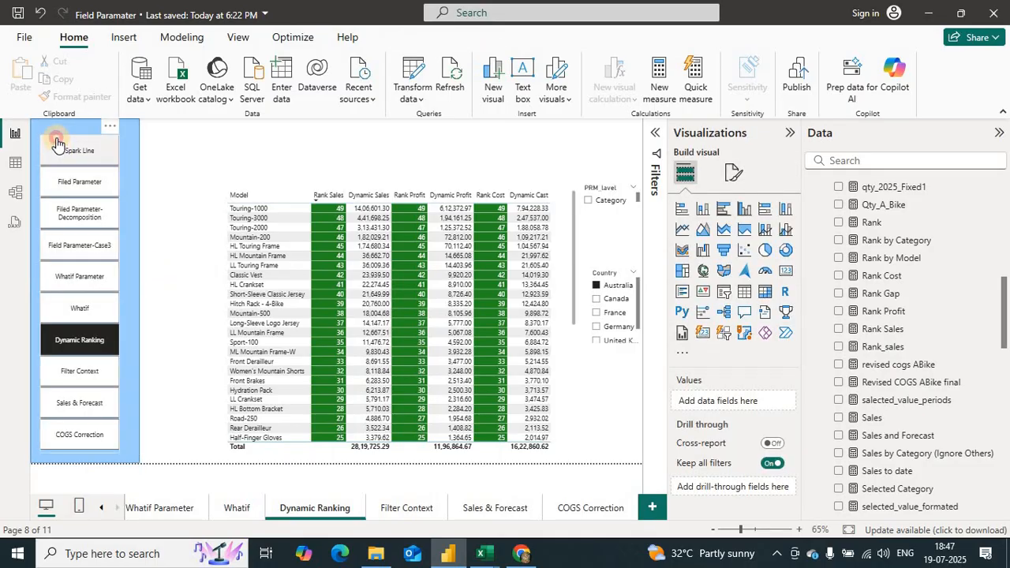
{"action": "left_click", "coordinate": [51, 142]}
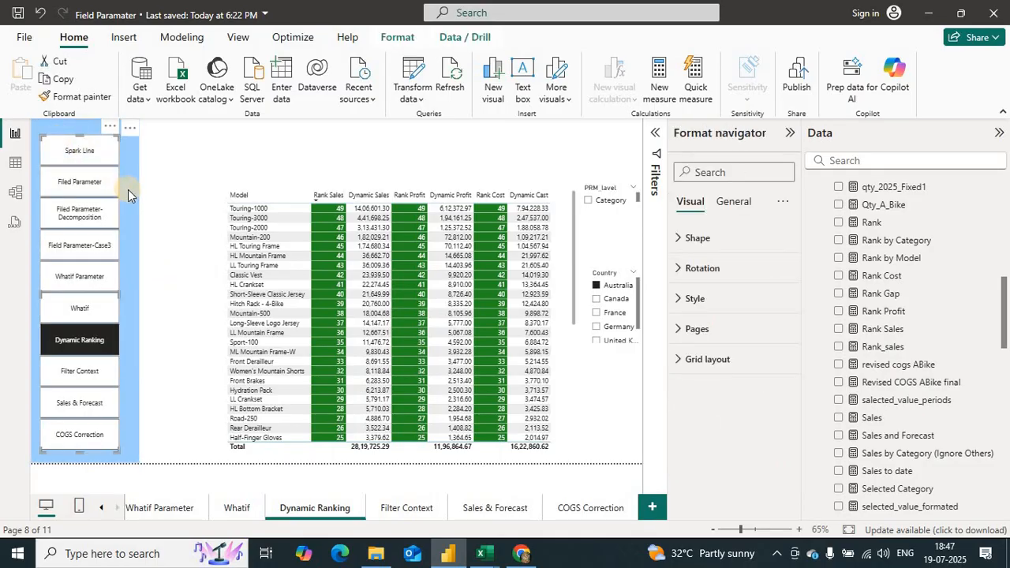
{"action": "key", "text": "Escape"}
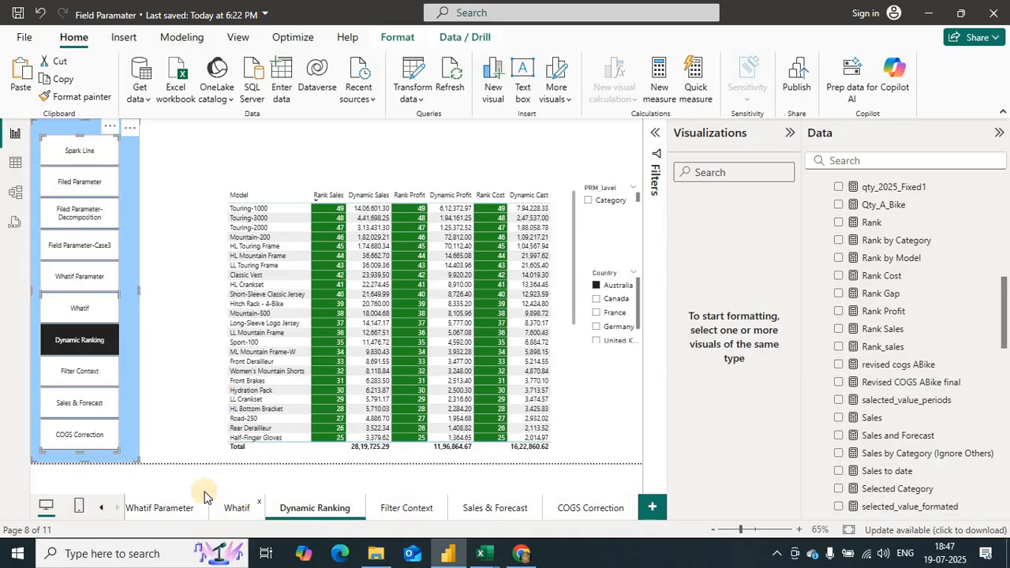
Paste the navigator with its light blue panel onto the Whatif and Whatif Parameter pages.
{"action": "left_click", "coordinate": [235, 507]}
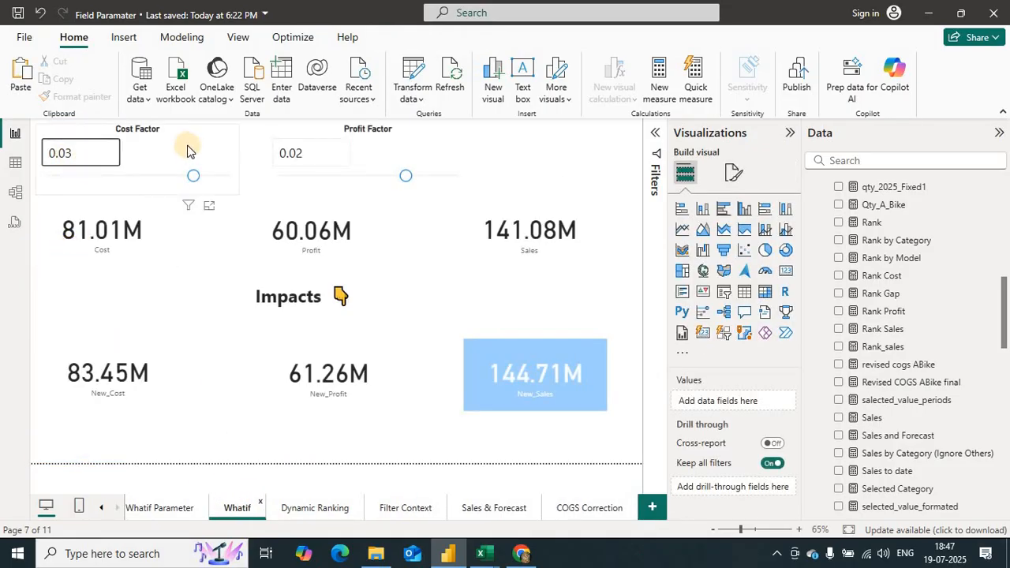
{"action": "left_click", "coordinate": [106, 264]}
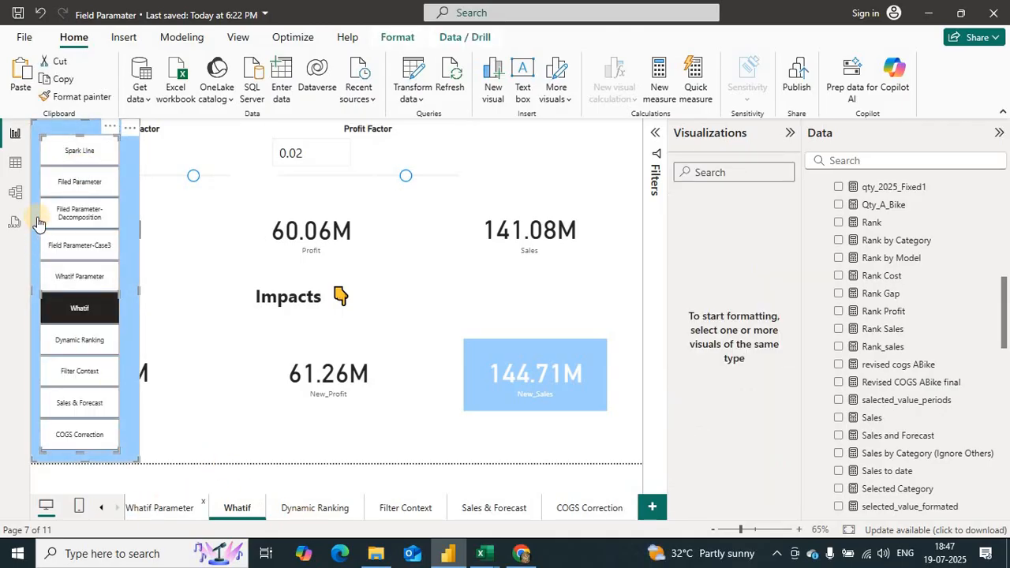
{"action": "key", "text": "ctrl+Page_Up"}
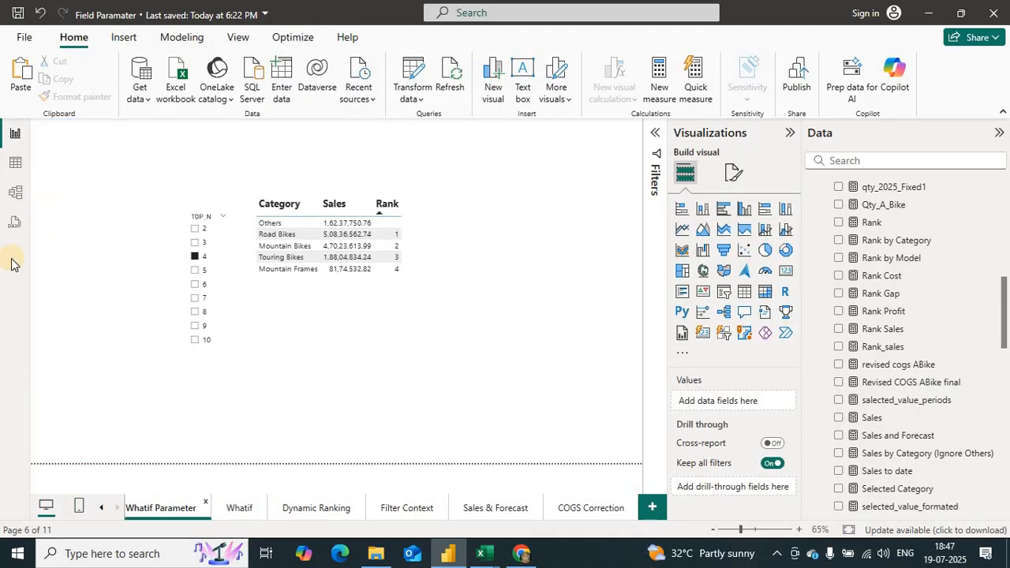
{"action": "left_click", "coordinate": [82, 303]}
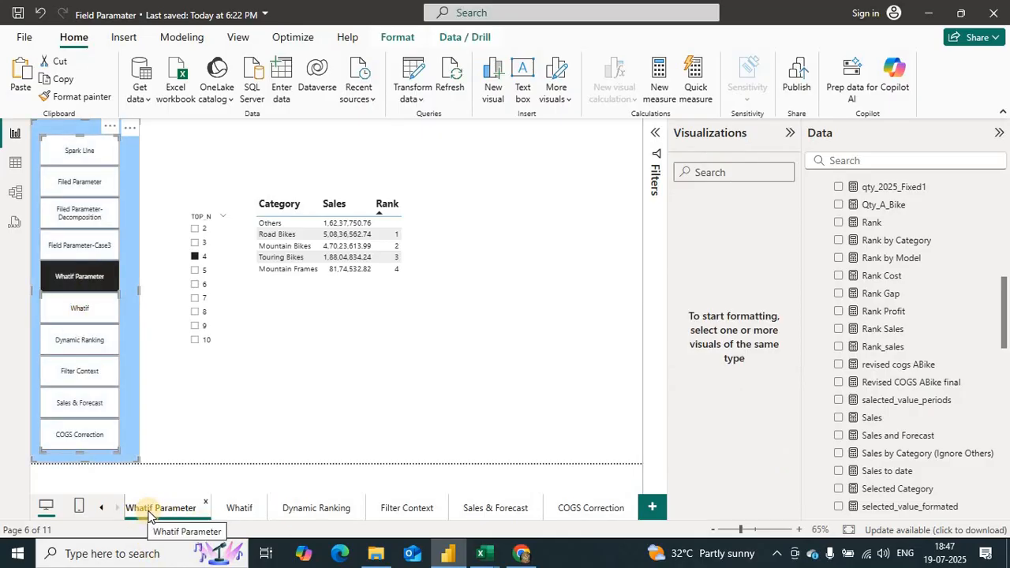
{"action": "left_click", "coordinate": [76, 277]}
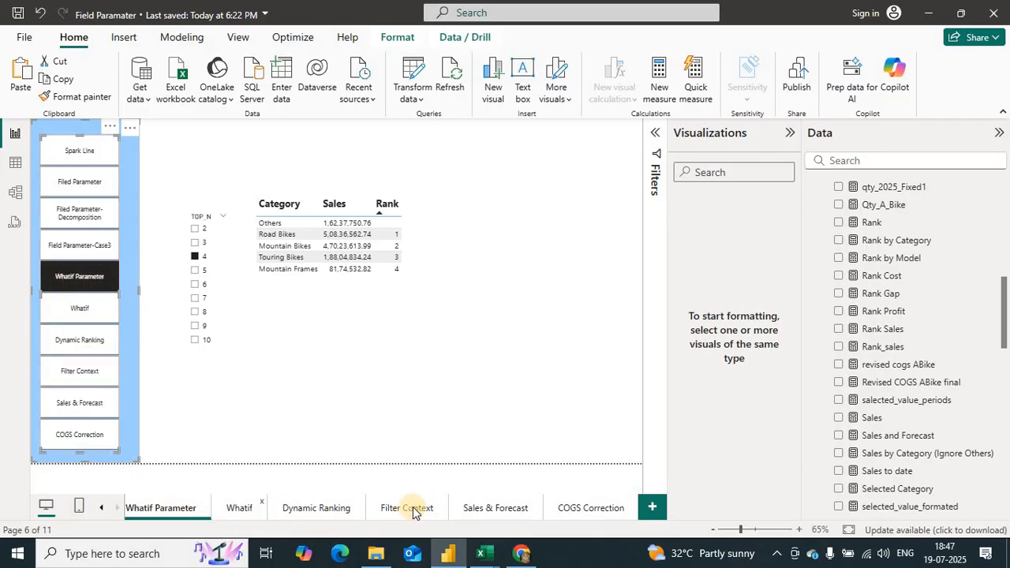
Check the Filter Context page, and paste the navigator with its panel onto the Sales & Forecast and COGS Correction pages.
{"action": "left_click", "coordinate": [361, 509]}
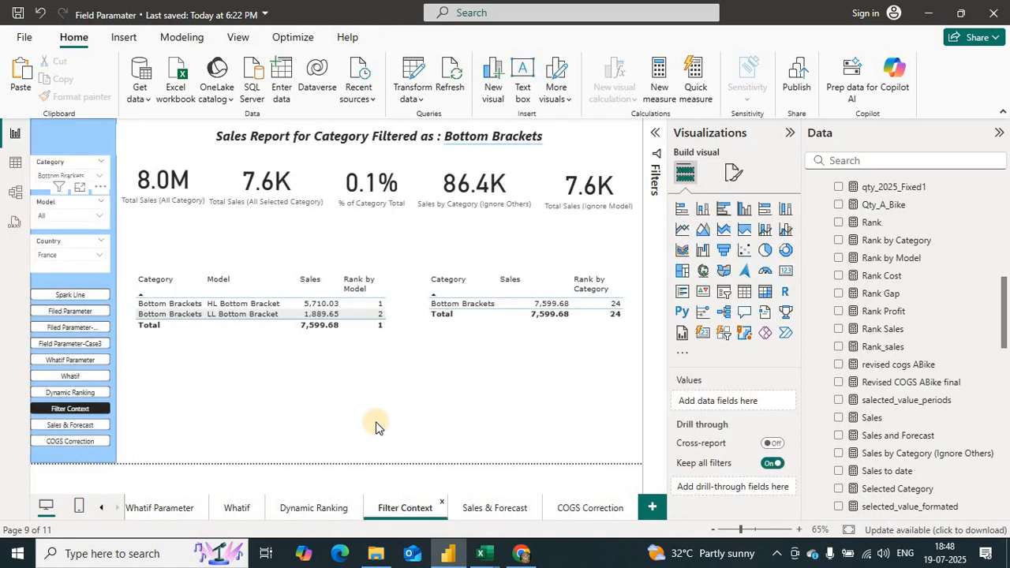
{"action": "left_click", "coordinate": [475, 508]}
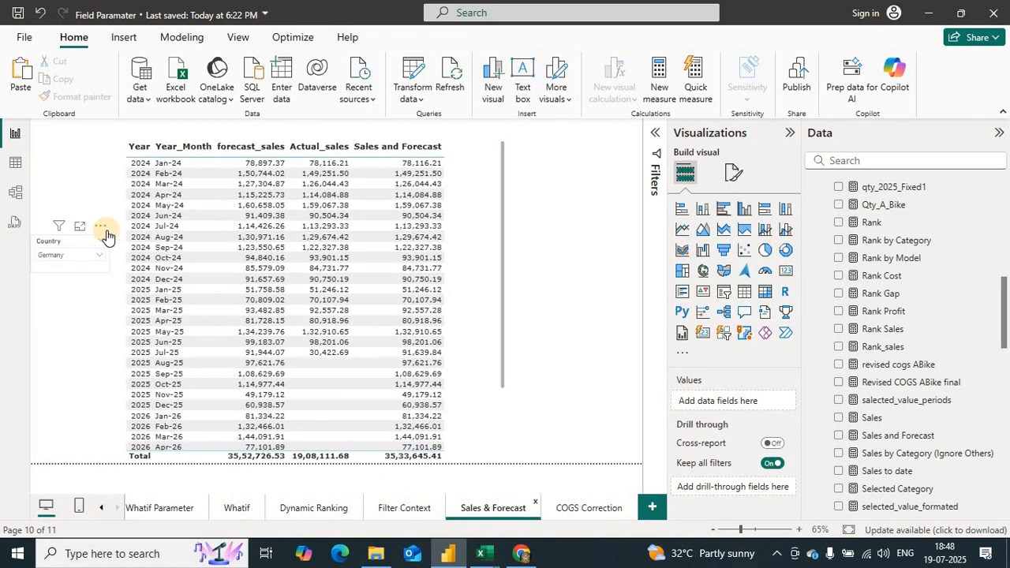
{"action": "left_click", "coordinate": [72, 329]}
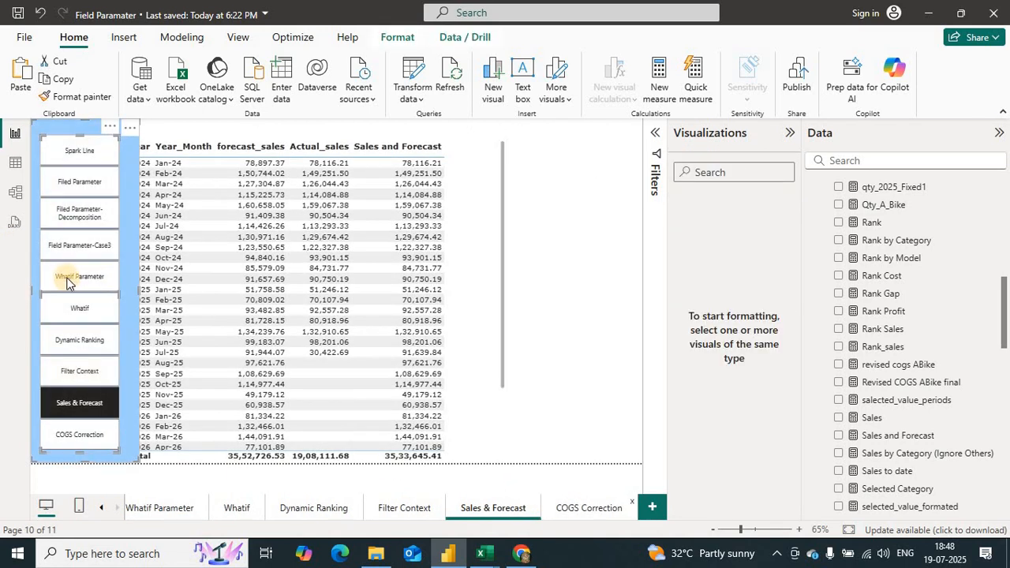
{"action": "key", "text": "ctrl+v"}
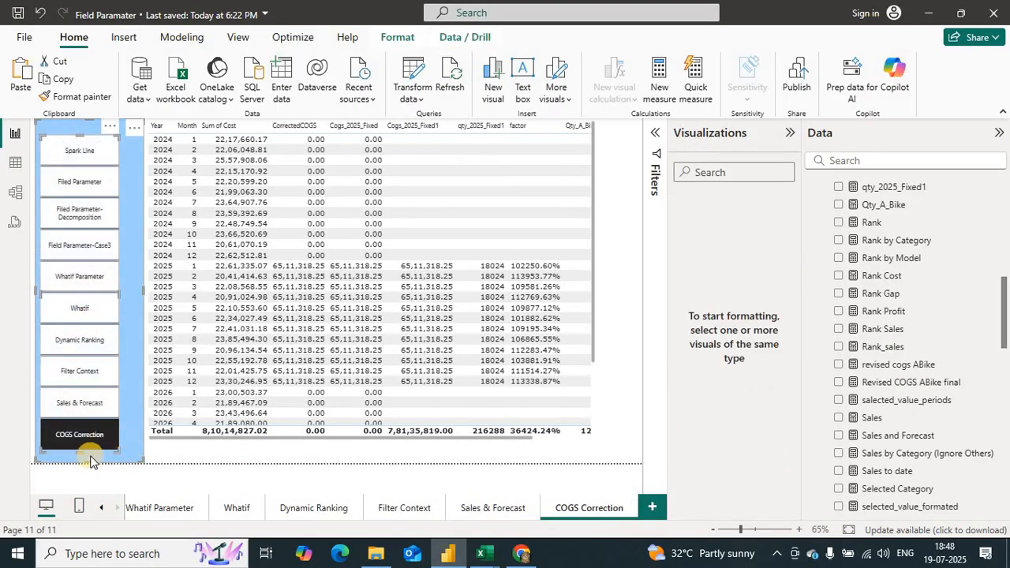
On the Spark Line page, narrow the customer sales table from its left edge to free a side strip.
{"action": "left_click", "coordinate": [99, 509]}
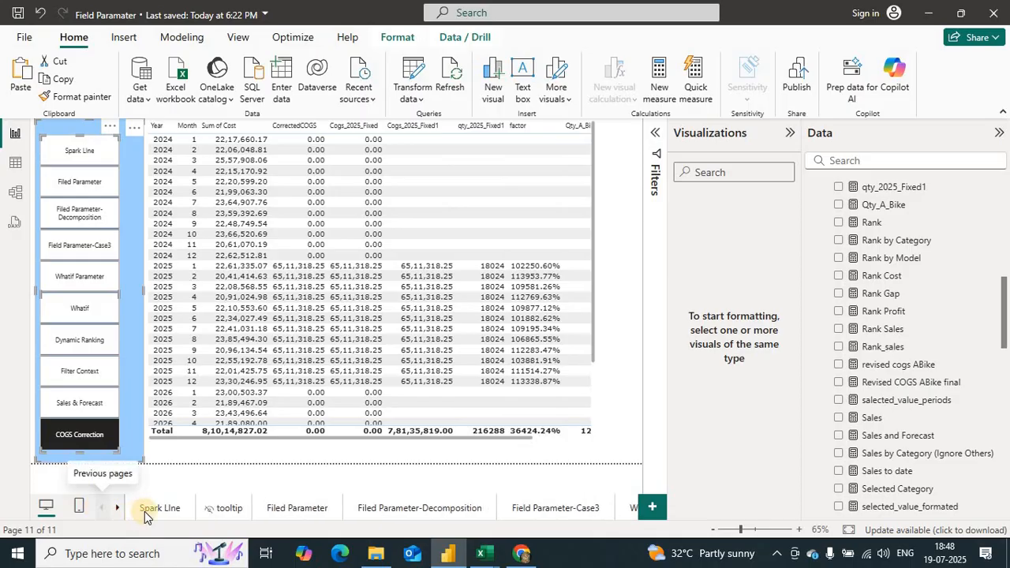
{"action": "left_click", "coordinate": [148, 511]}
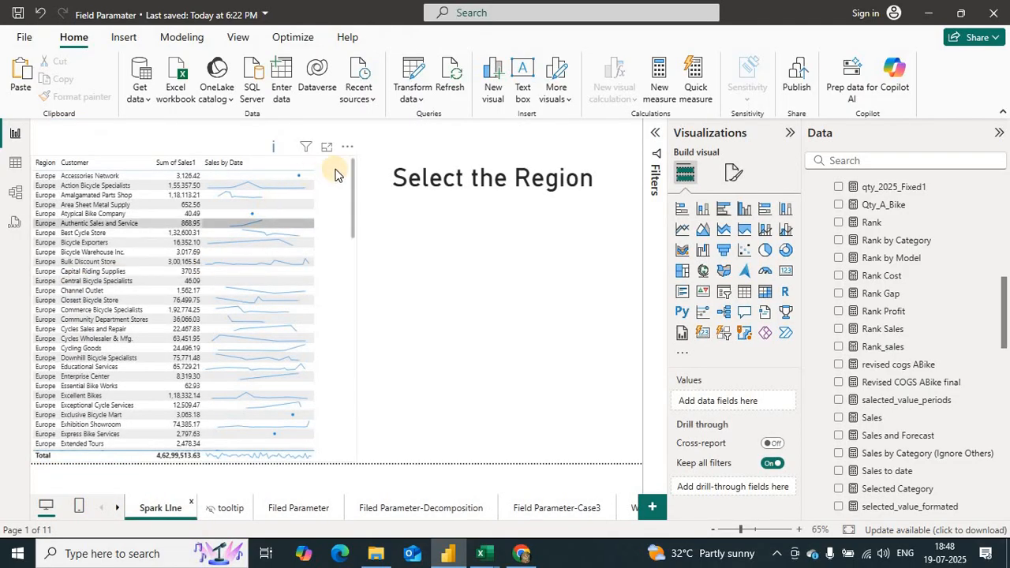
{"action": "left_click", "coordinate": [336, 169]}
{"action": "left_click_drag", "start_coordinate": [39, 465], "coordinate": [156, 461]}
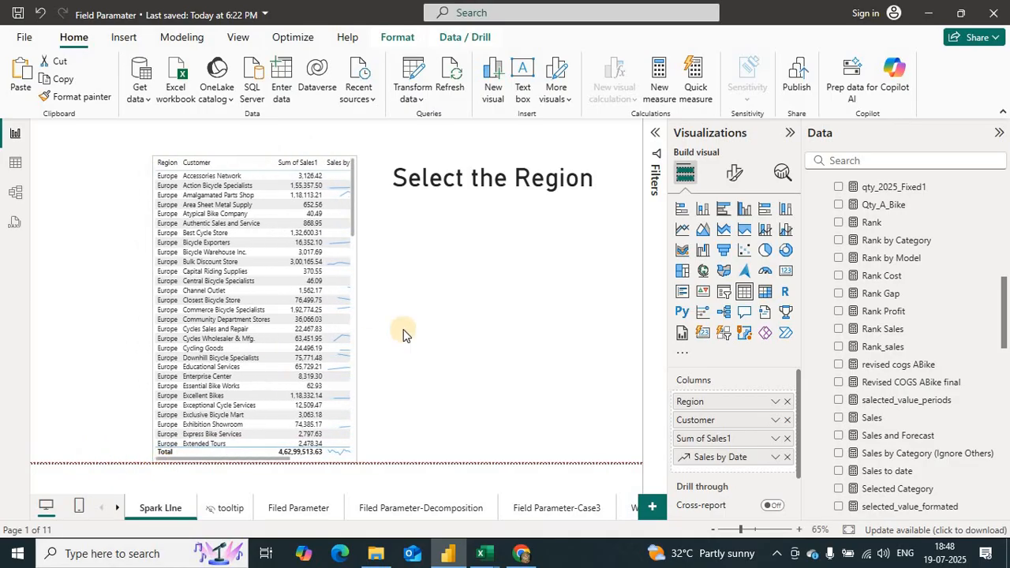
Narrow the line chart and the "Select the Region" card by pulling in their left edges.
{"action": "left_click", "coordinate": [502, 318]}
{"action": "left_click_drag", "start_coordinate": [363, 295], "coordinate": [510, 292]}
{"action": "left_click", "coordinate": [468, 256]}
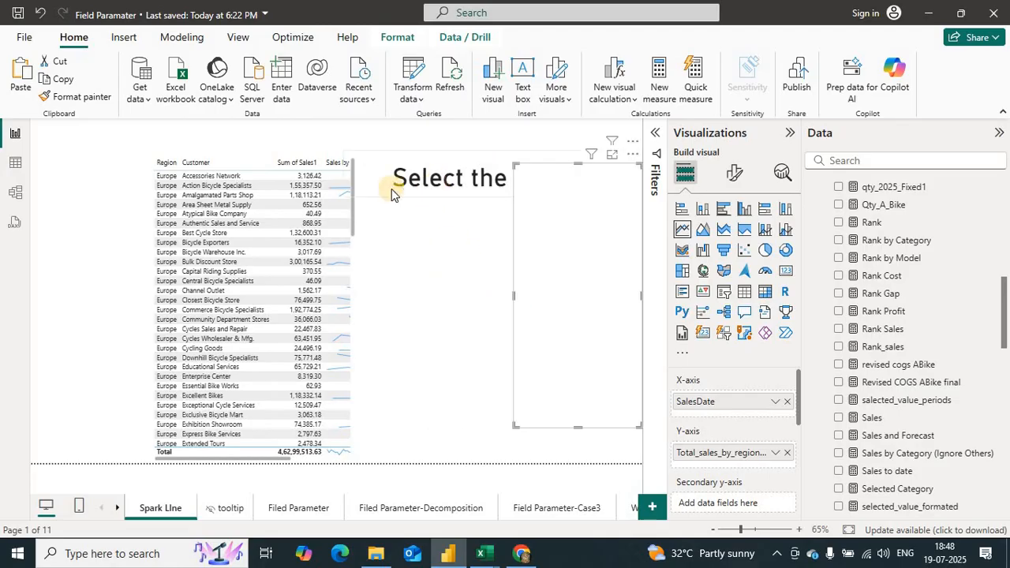
{"action": "left_click", "coordinate": [366, 189]}
{"action": "left_click", "coordinate": [413, 197]}
{"action": "left_click_drag", "start_coordinate": [345, 194], "coordinate": [436, 192]}
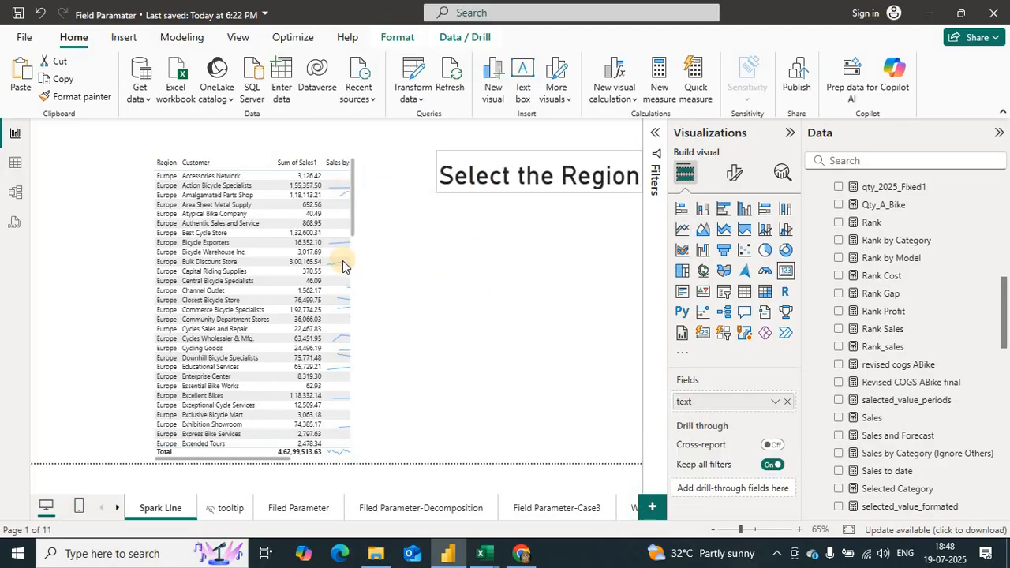
Widen the sales table up to the region card, and paste the navigator with its panel onto the Spark Line page.
{"action": "left_click", "coordinate": [354, 293]}
{"action": "left_click_drag", "start_coordinate": [352, 307], "coordinate": [436, 307]}
{"action": "left_click", "coordinate": [73, 214]}
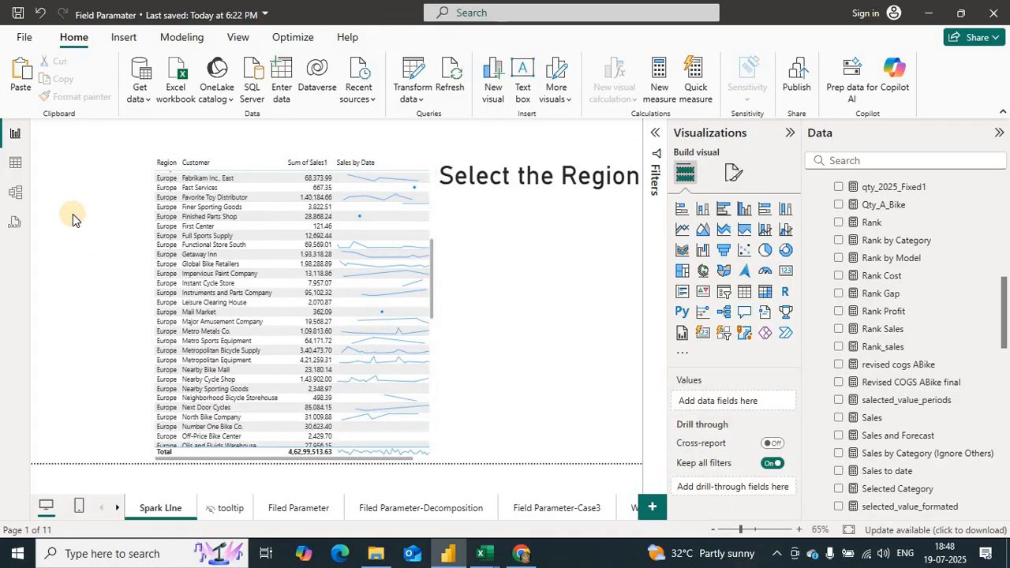
{"action": "key", "text": "ctrl+v"}
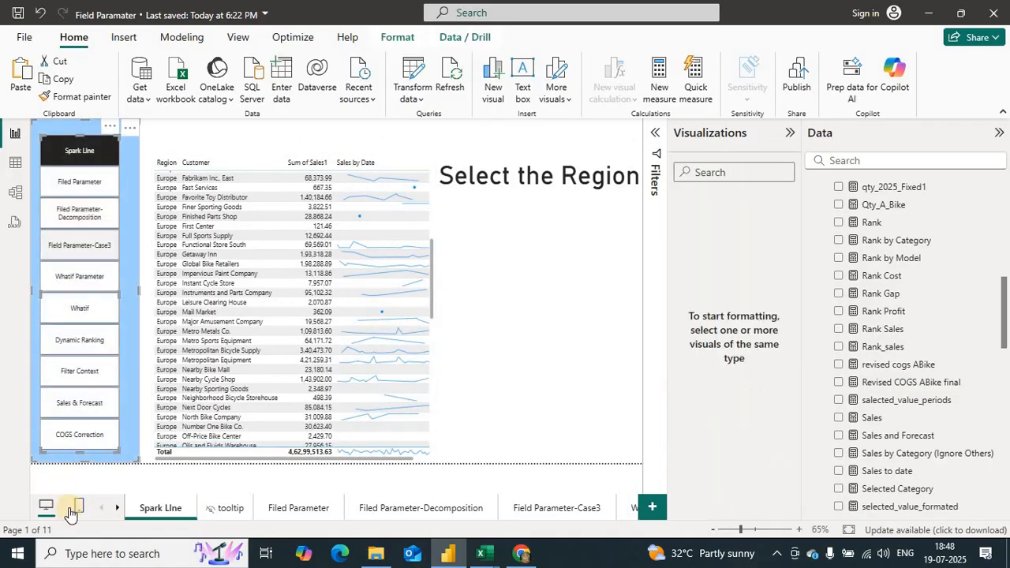
On the Filed Parameter page, choose Sales in the measure slicer and narrow the column chart from its left edge.
{"action": "left_click", "coordinate": [214, 515]}
{"action": "left_click", "coordinate": [298, 507]}
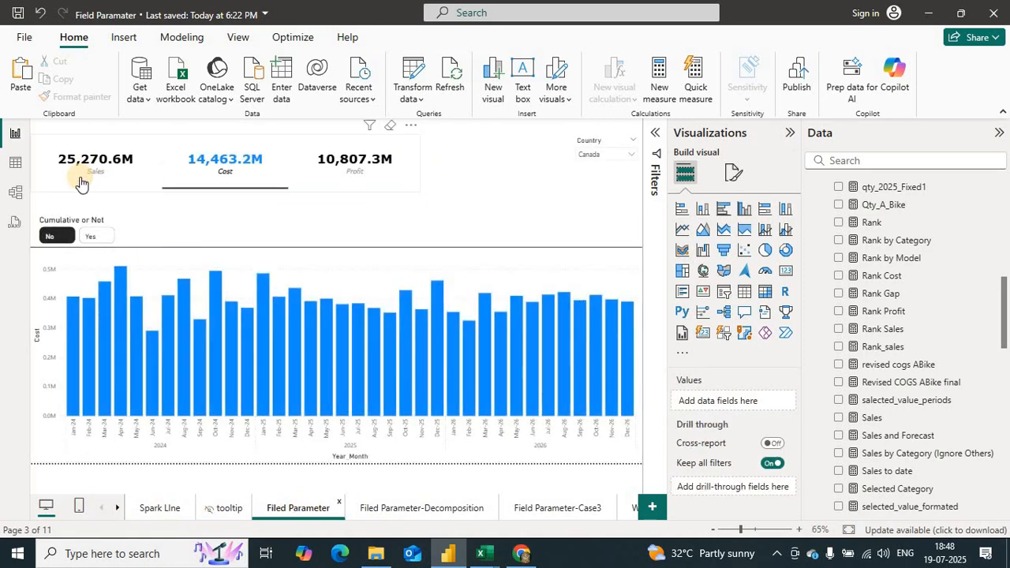
{"action": "left_click", "coordinate": [50, 189]}
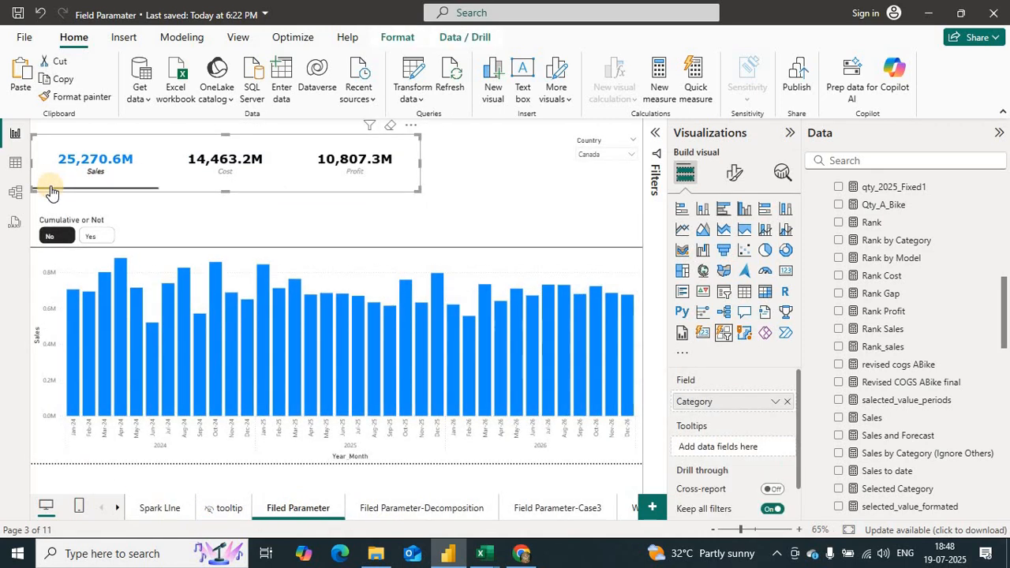
{"action": "left_click", "coordinate": [63, 292]}
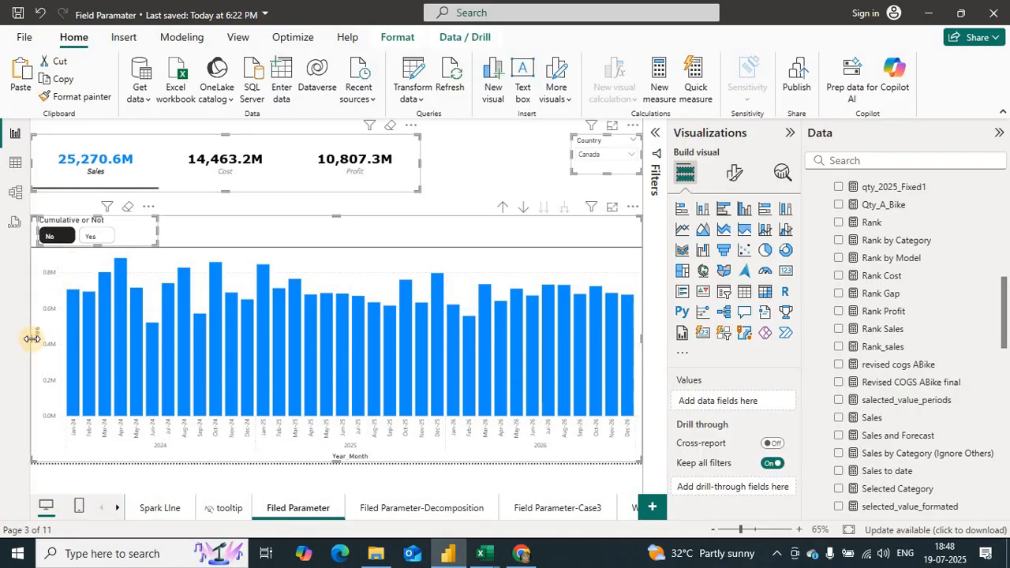
{"action": "left_click_drag", "start_coordinate": [32, 338], "coordinate": [107, 339]}
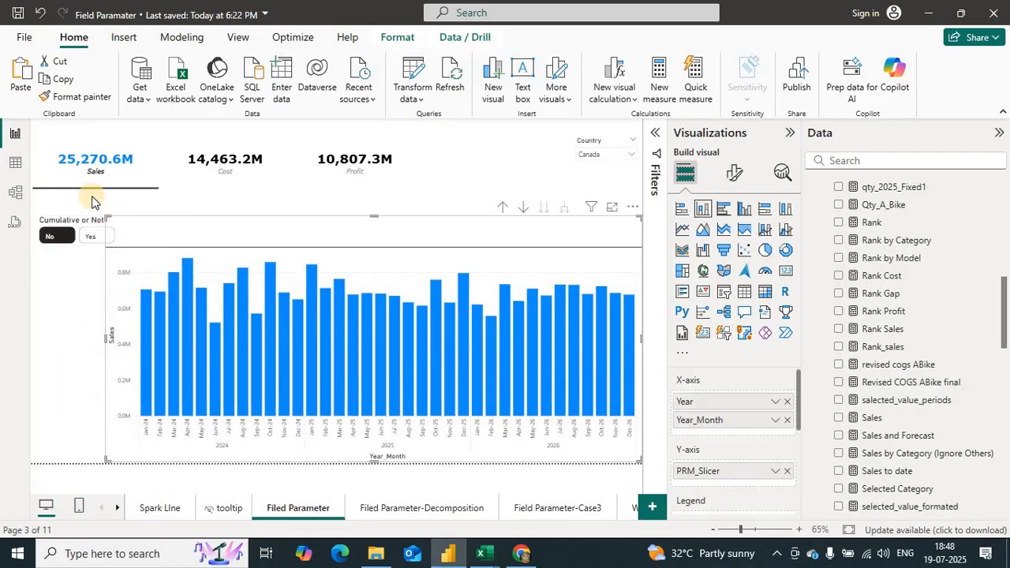
Narrow the Sales/Cost/Profit slicer from its left edge and shift the Cumulative or Not slicer to the right.
{"action": "left_click", "coordinate": [35, 178]}
{"action": "left_click", "coordinate": [35, 164]}
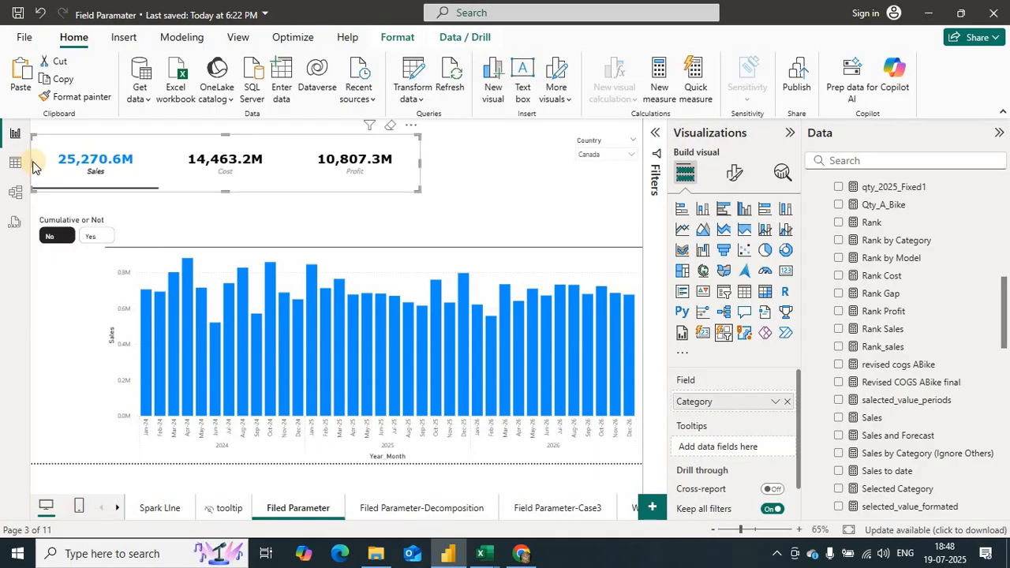
{"action": "left_click_drag", "start_coordinate": [121, 172], "coordinate": [120, 172]}
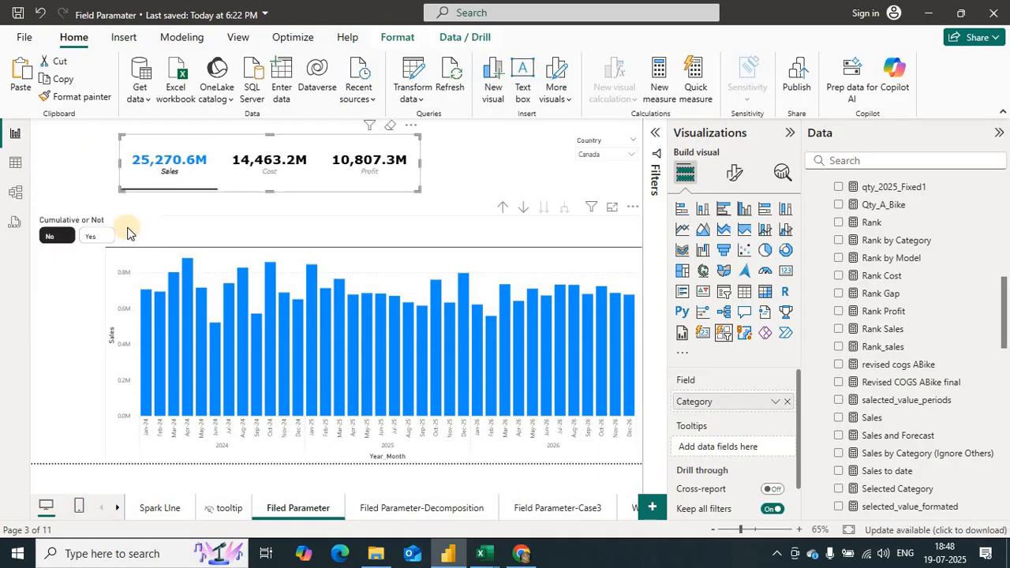
{"action": "left_click_drag", "start_coordinate": [153, 228], "coordinate": [203, 226]}
Paste the navigator with its panel onto the Filed Parameter page, and shift both slicers and the column chart's left edge clear of it.
{"action": "left_click", "coordinate": [55, 228]}
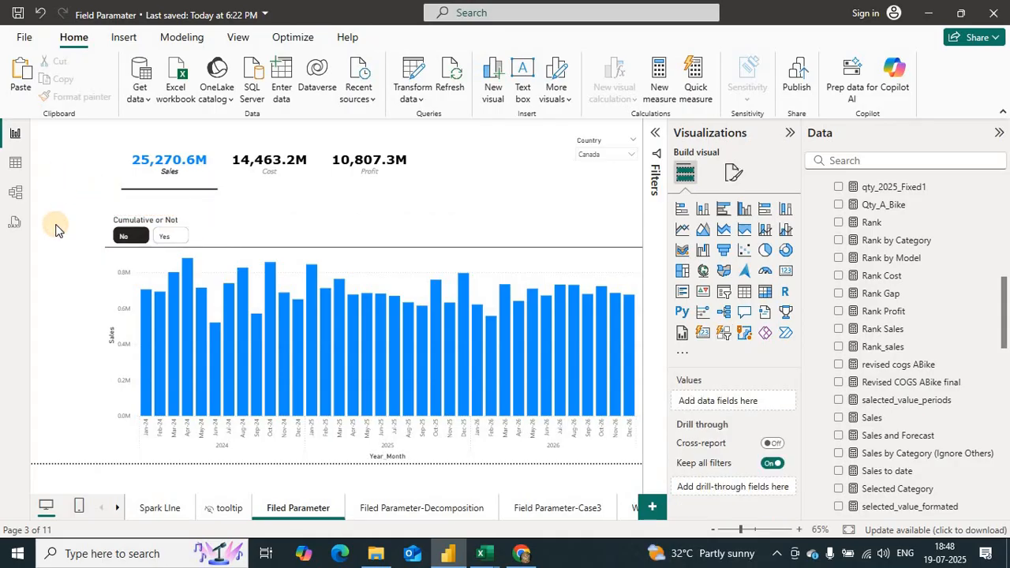
{"action": "left_click", "coordinate": [33, 273]}
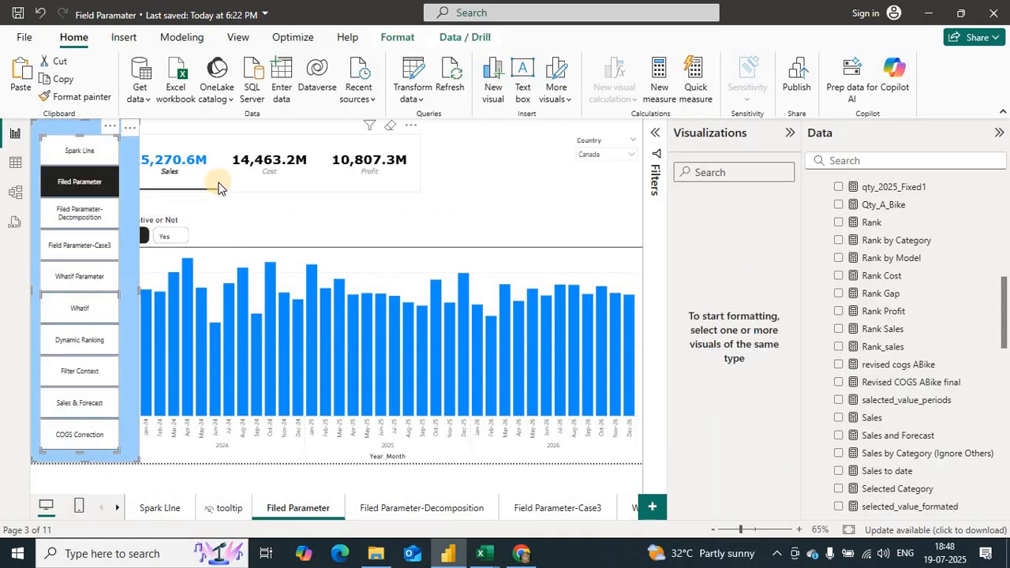
{"action": "left_click", "coordinate": [398, 134]}
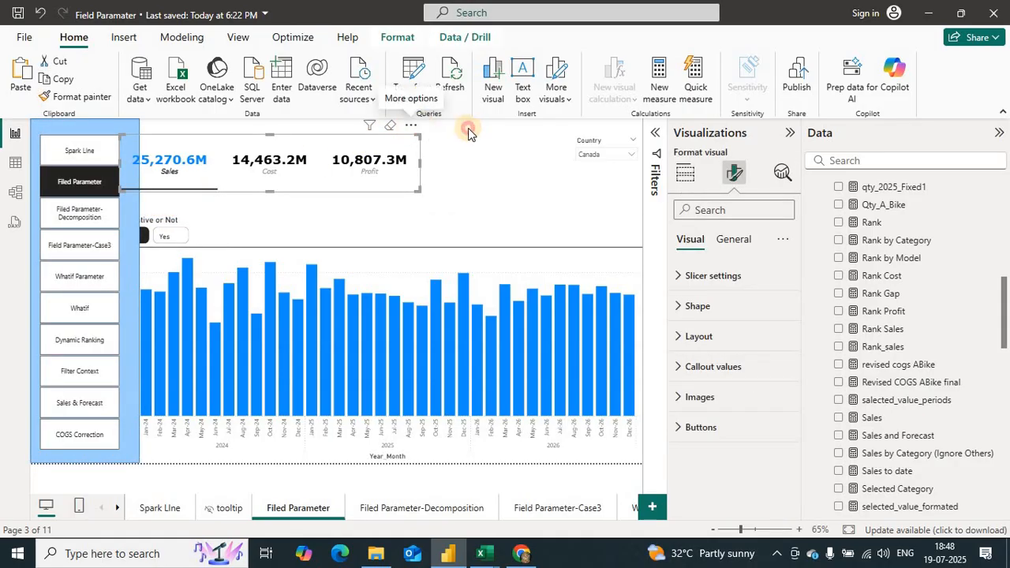
{"action": "left_click_drag", "start_coordinate": [468, 128], "coordinate": [473, 119]}
{"action": "left_click", "coordinate": [240, 229]}
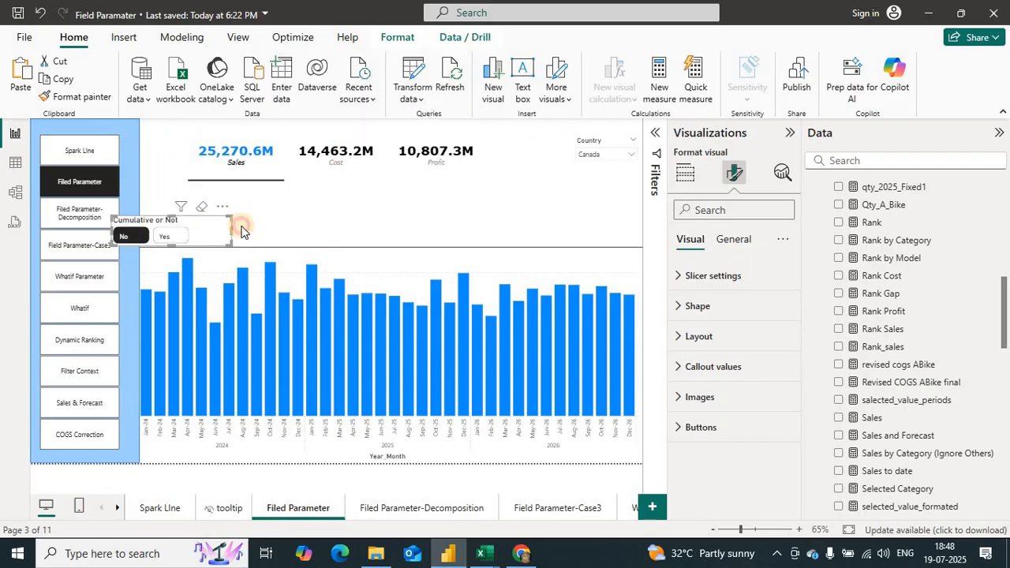
{"action": "left_click_drag", "start_coordinate": [242, 229], "coordinate": [273, 223]}
{"action": "left_click", "coordinate": [342, 245]}
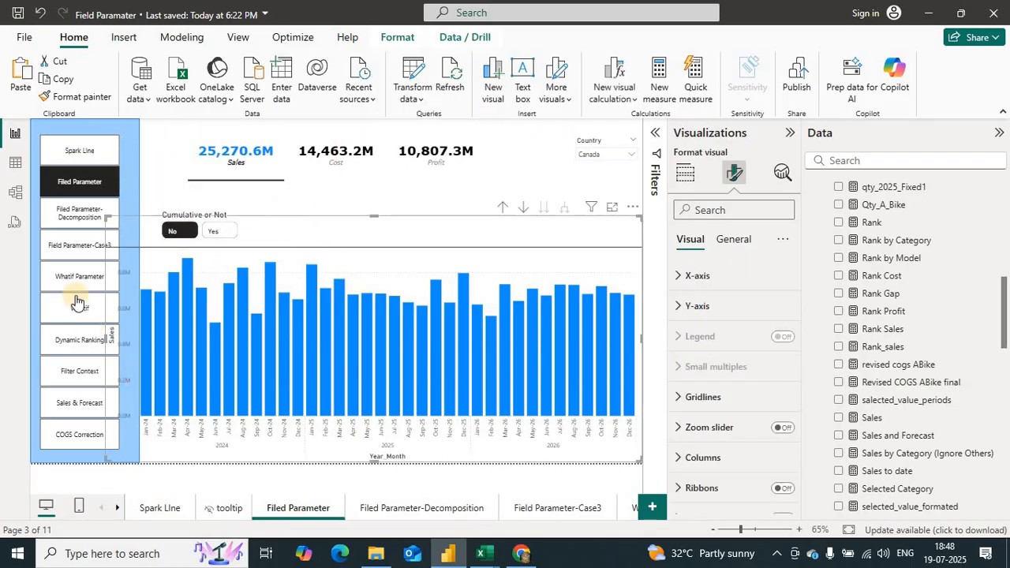
{"action": "left_click_drag", "start_coordinate": [104, 337], "coordinate": [140, 334]}
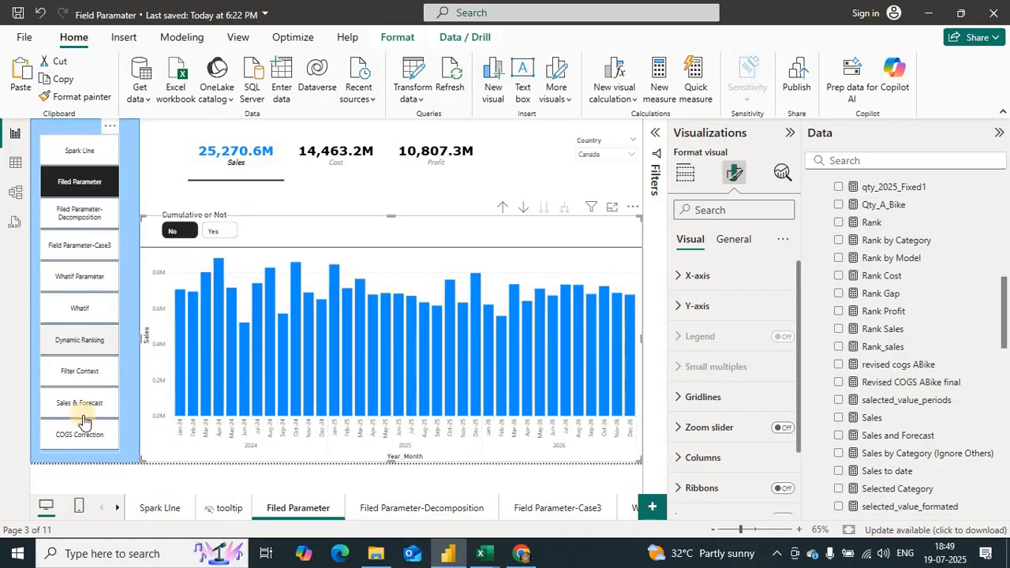
Test the page navigation from the Spark Line page, jumping to the Filed Parameter-Decomposition, Field Parameter-Case3, Dynamic Ranking and COGS Correction pages.
{"action": "left_click", "coordinate": [408, 509]}
{"action": "left_click", "coordinate": [145, 510]}
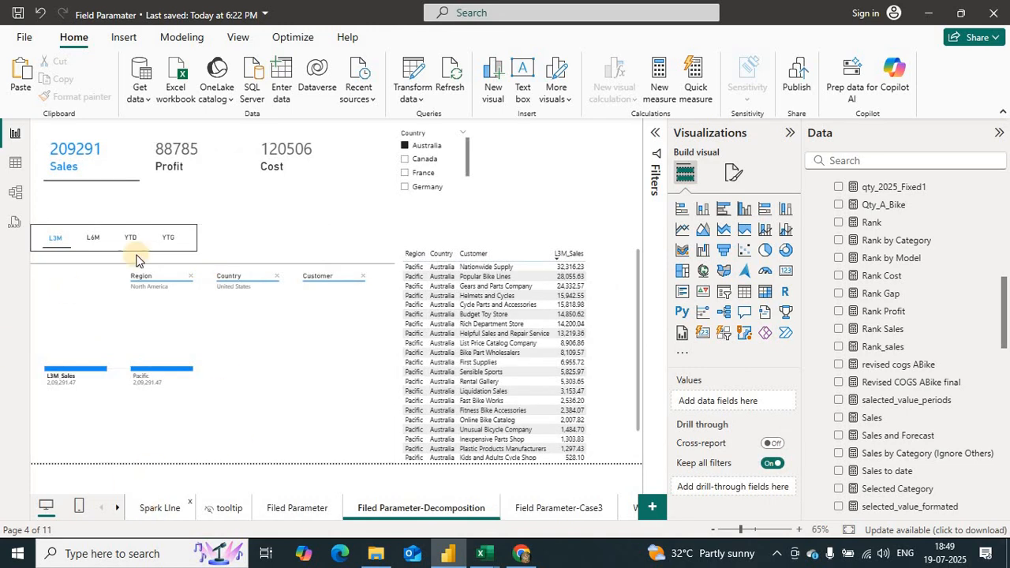
{"action": "left_click", "coordinate": [71, 247]}
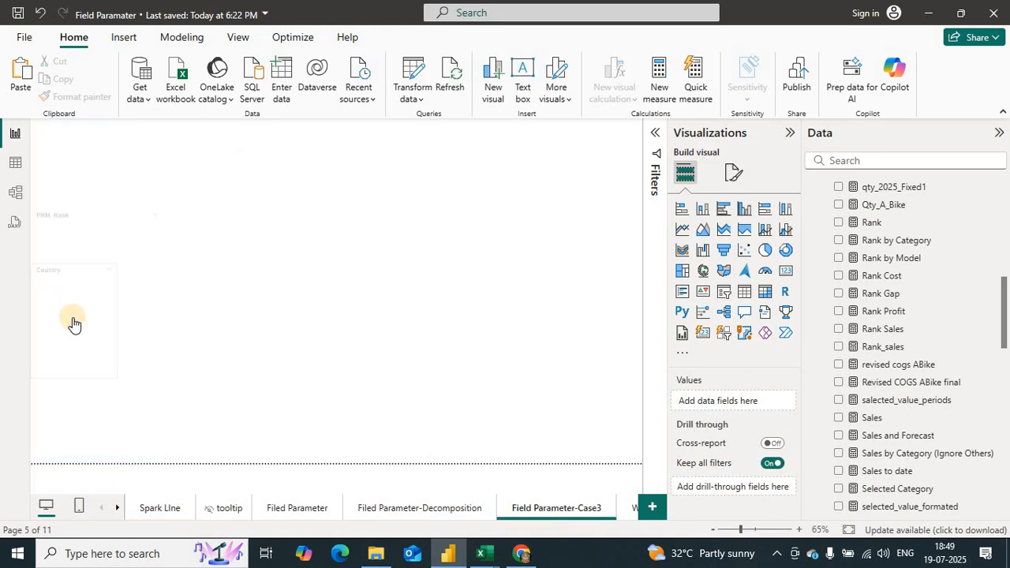
{"action": "left_click", "coordinate": [149, 508]}
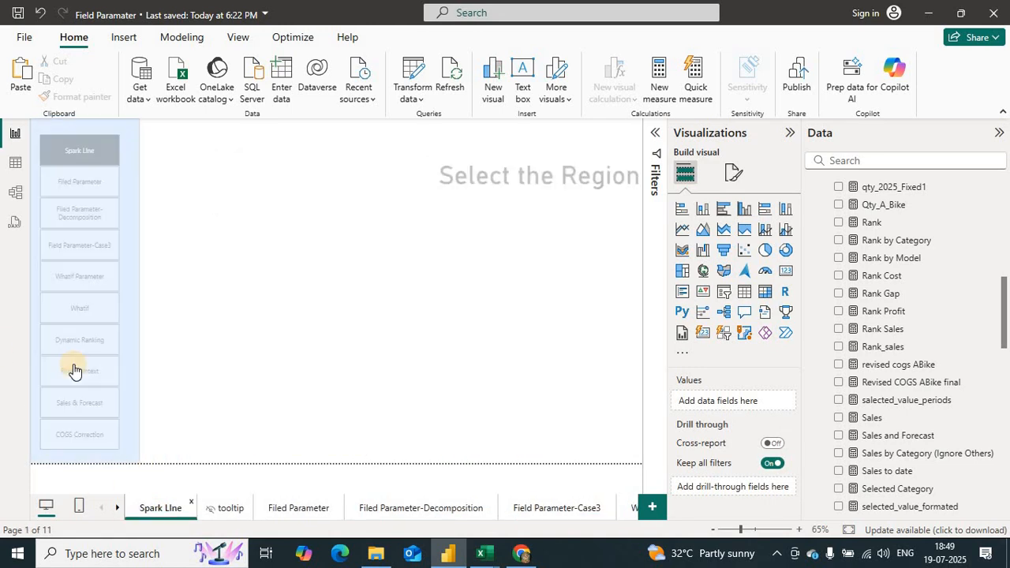
{"action": "left_click", "coordinate": [82, 340]}
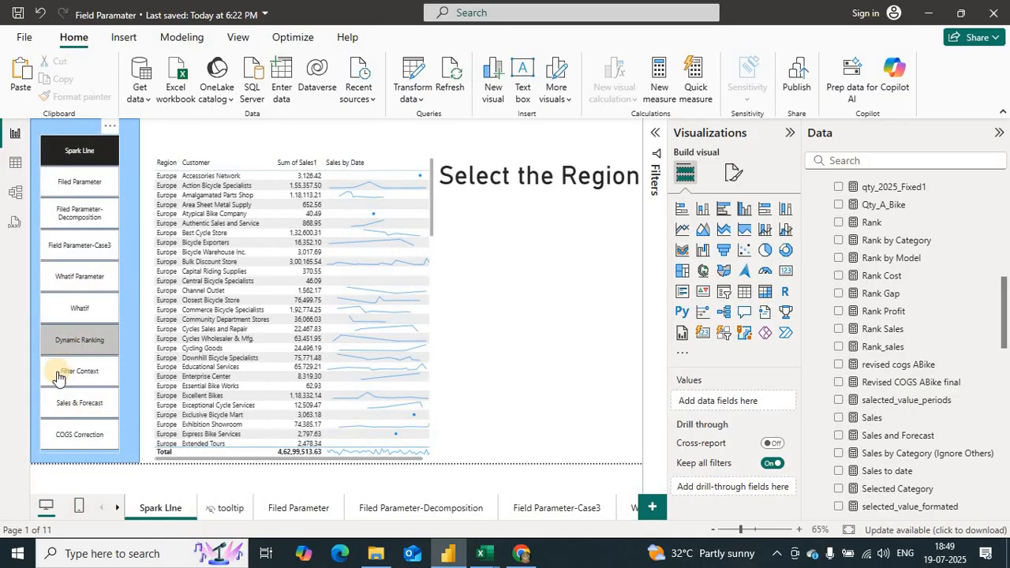
{"action": "left_click", "coordinate": [68, 162]}
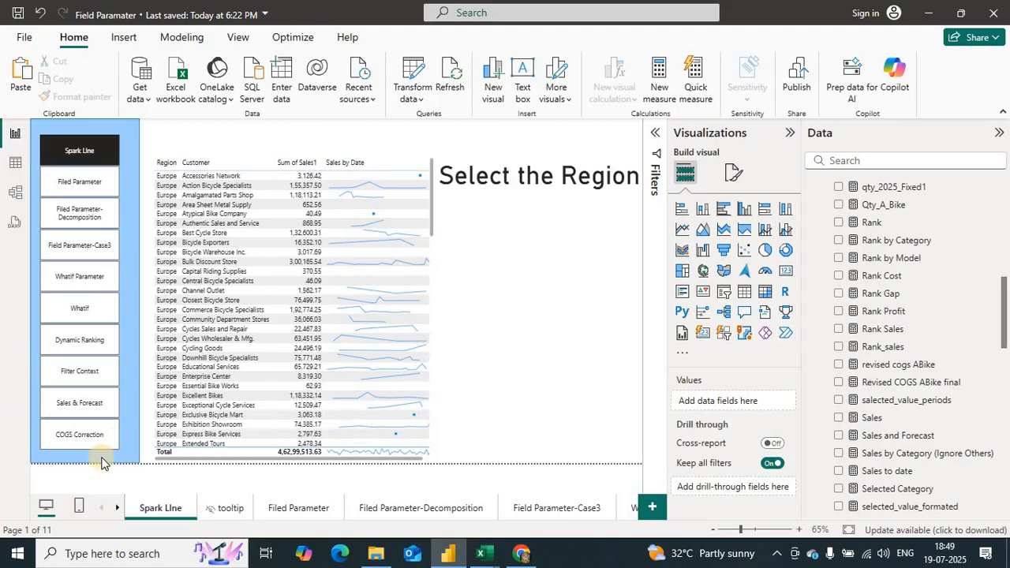
{"action": "left_click", "coordinate": [61, 451]}
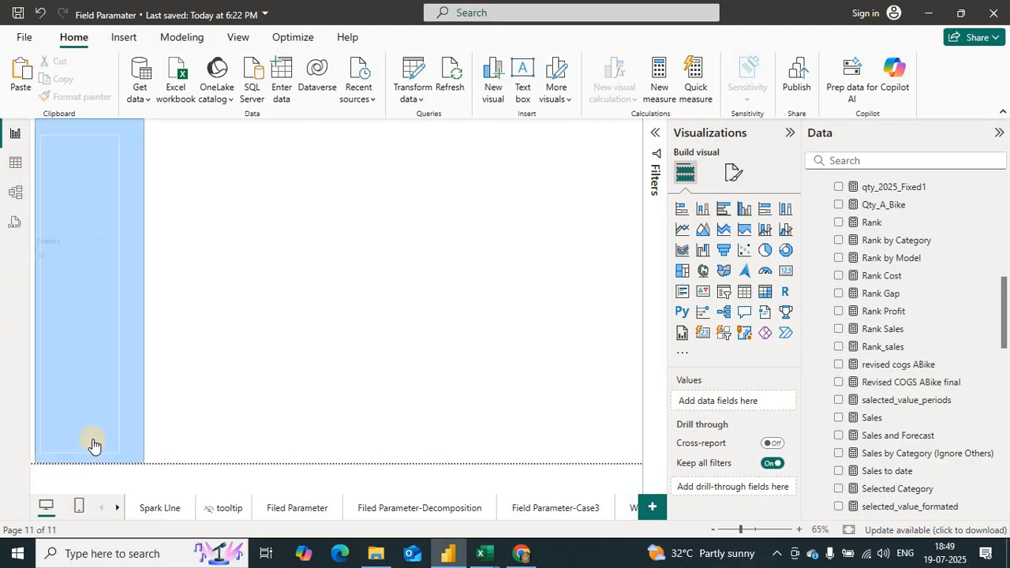